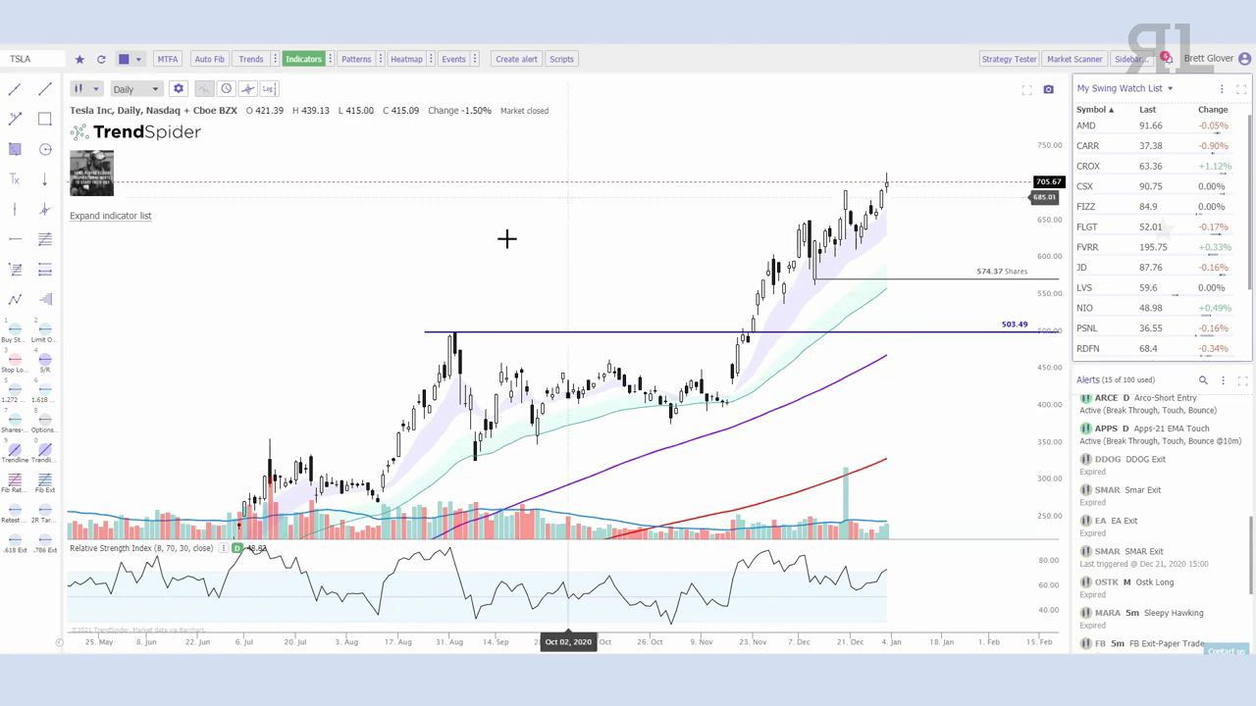
Adjust the zoom and enable automatic trend lines on the TSLA daily chart
scroll(373, 461, "up", 3)
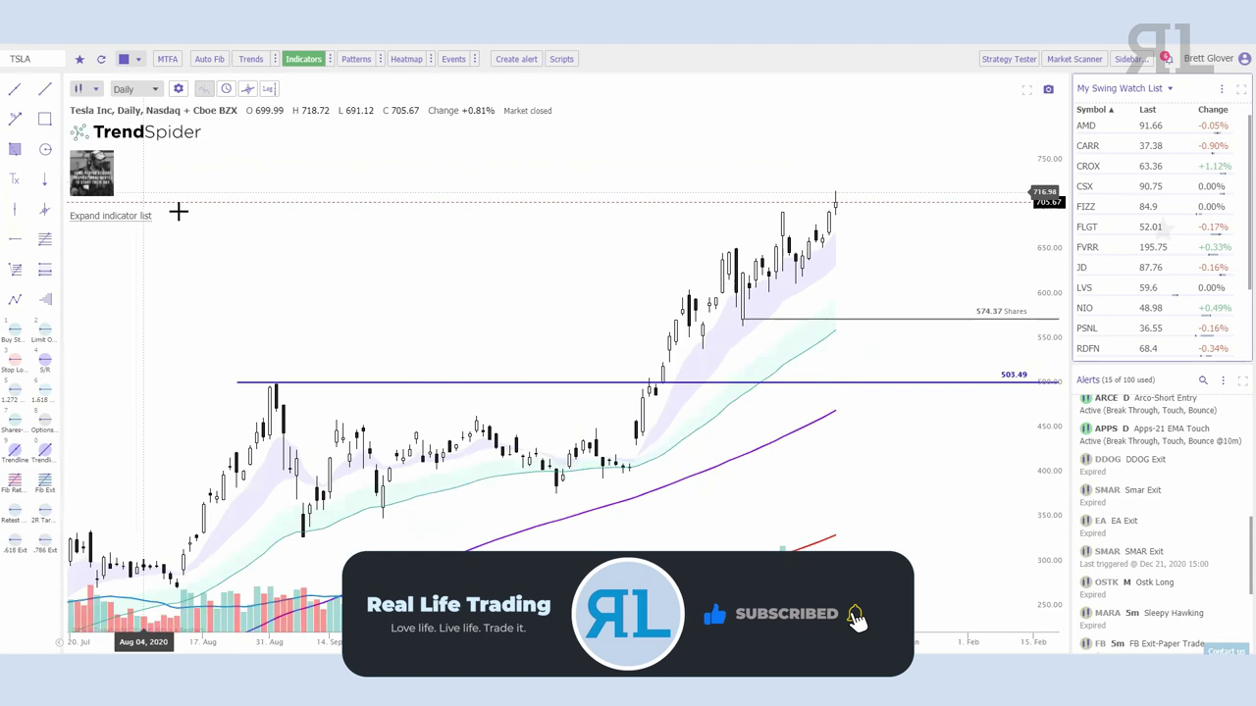
scroll(330, 339, "down", 2)
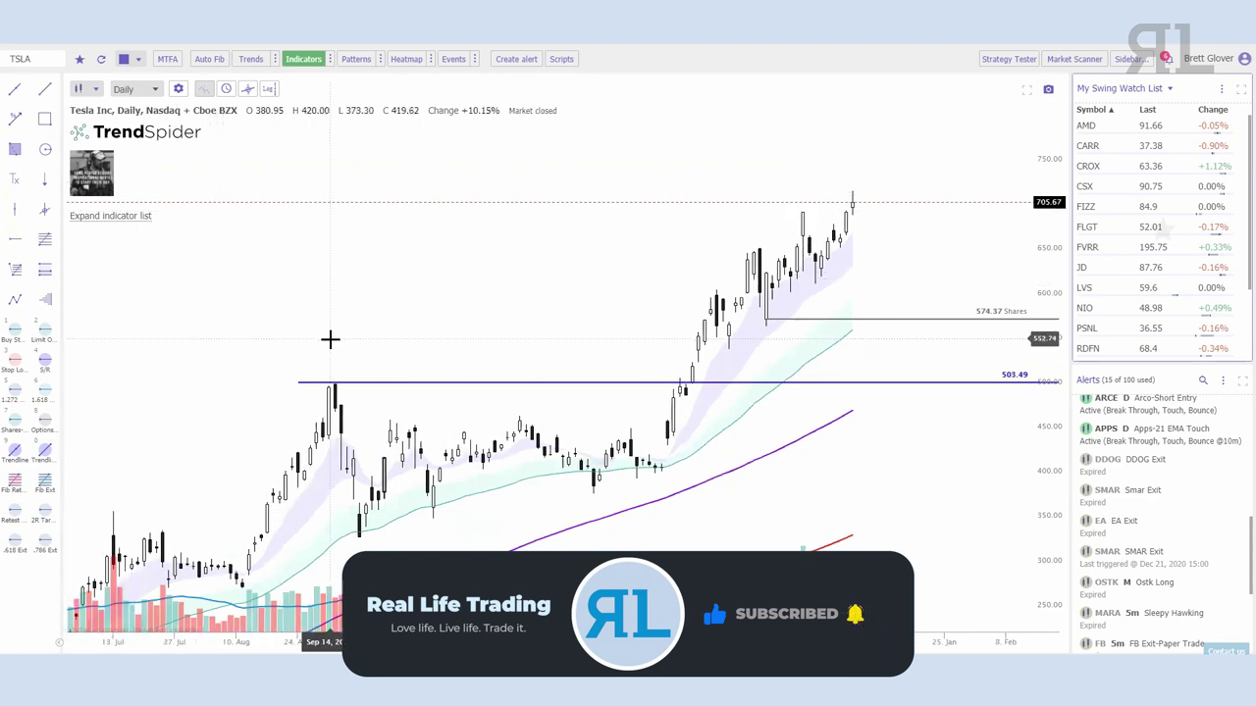
left_click(245, 61)
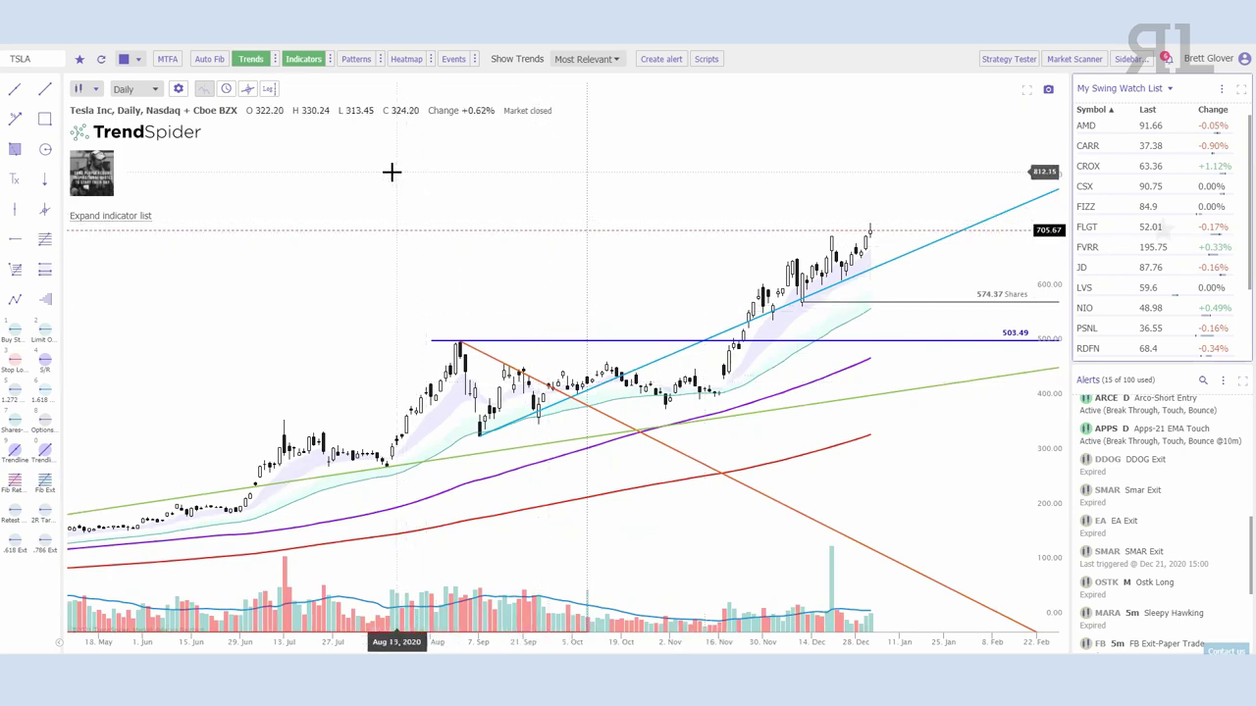
left_click(275, 61)
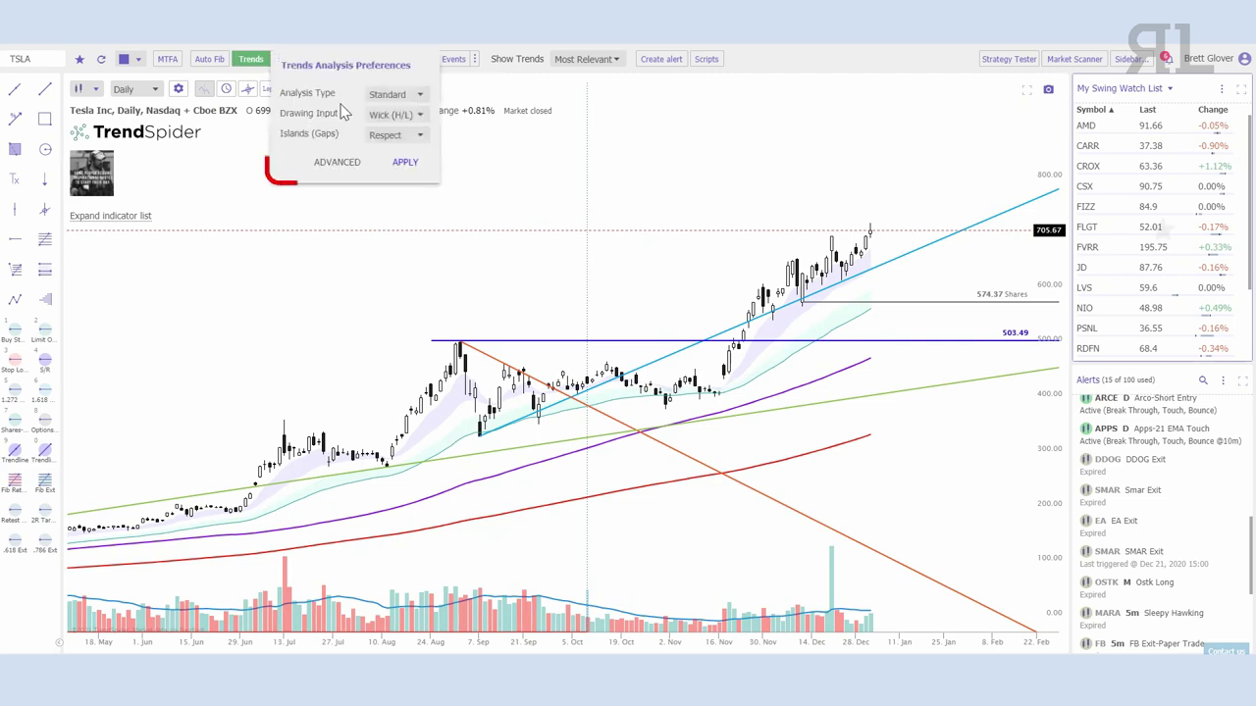
left_click(420, 96)
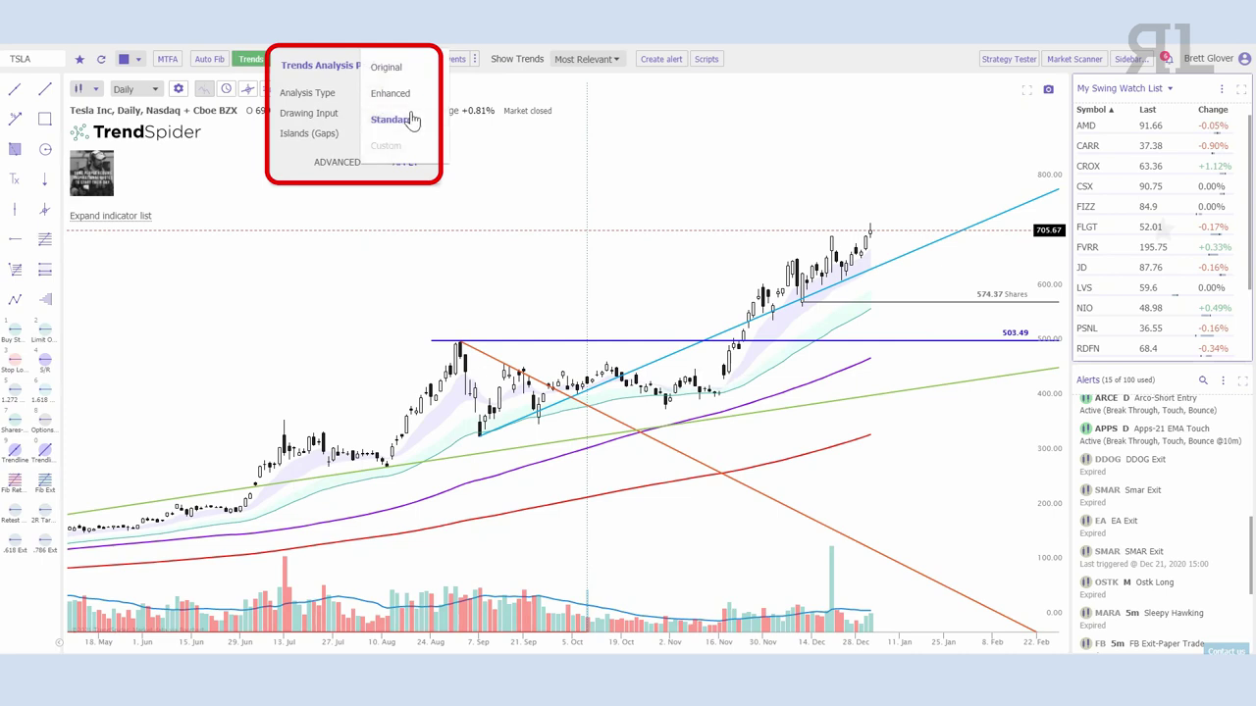
left_click(406, 95)
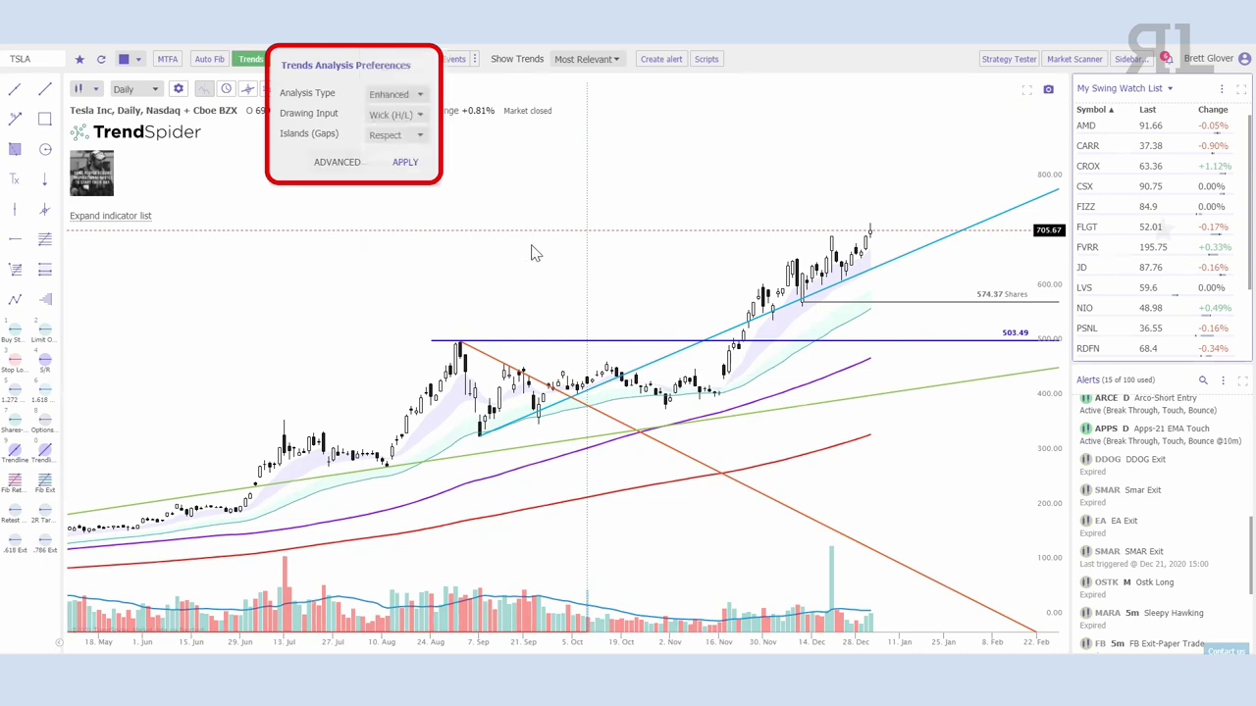
left_click(405, 163)
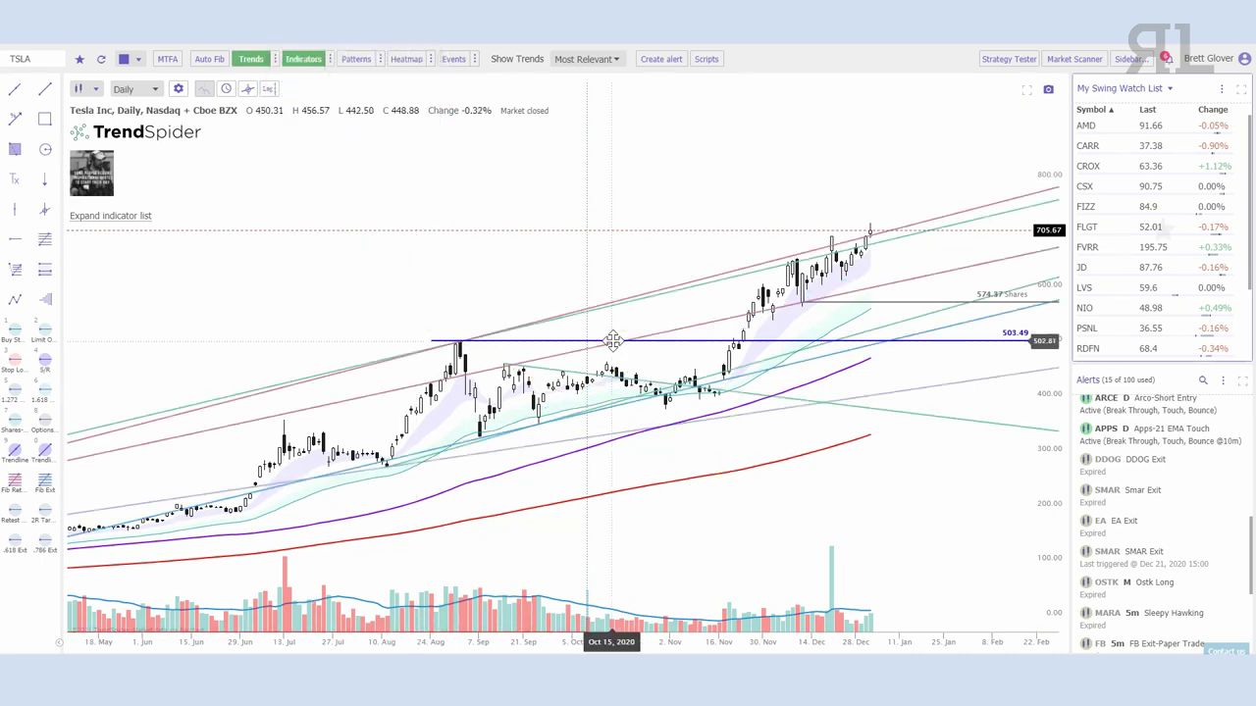
left_click(406, 98)
left_click(398, 134)
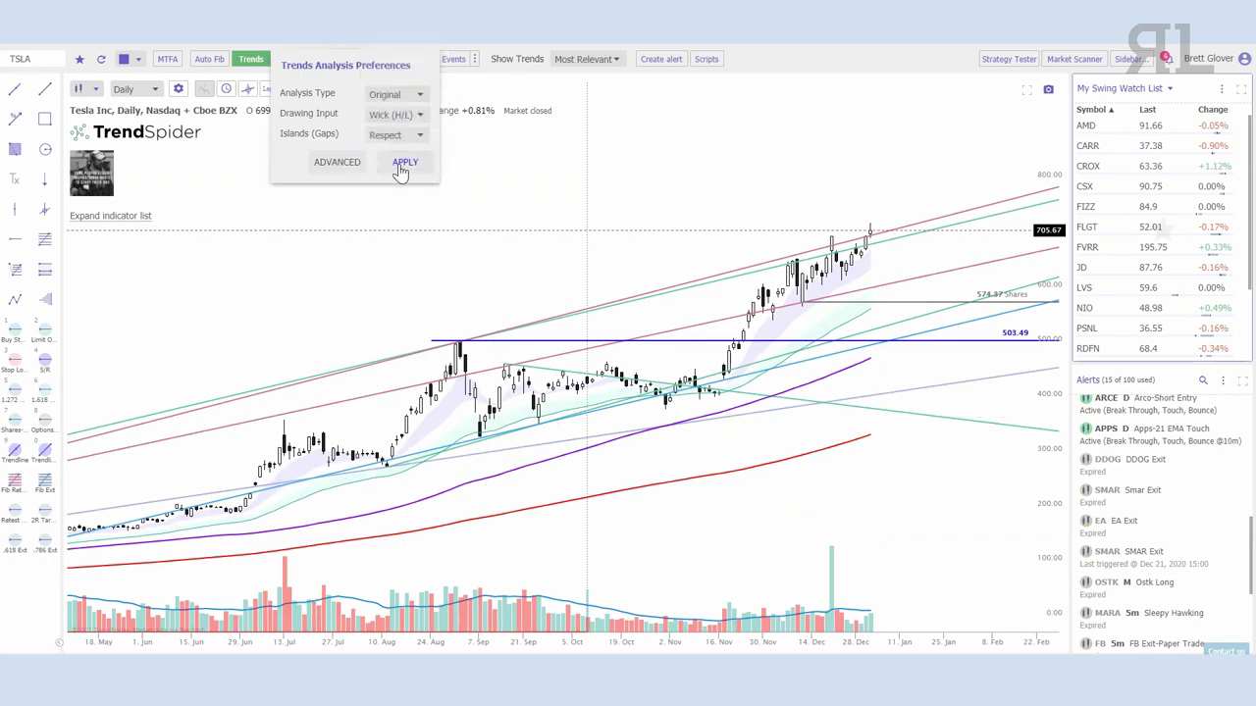
left_click(399, 162)
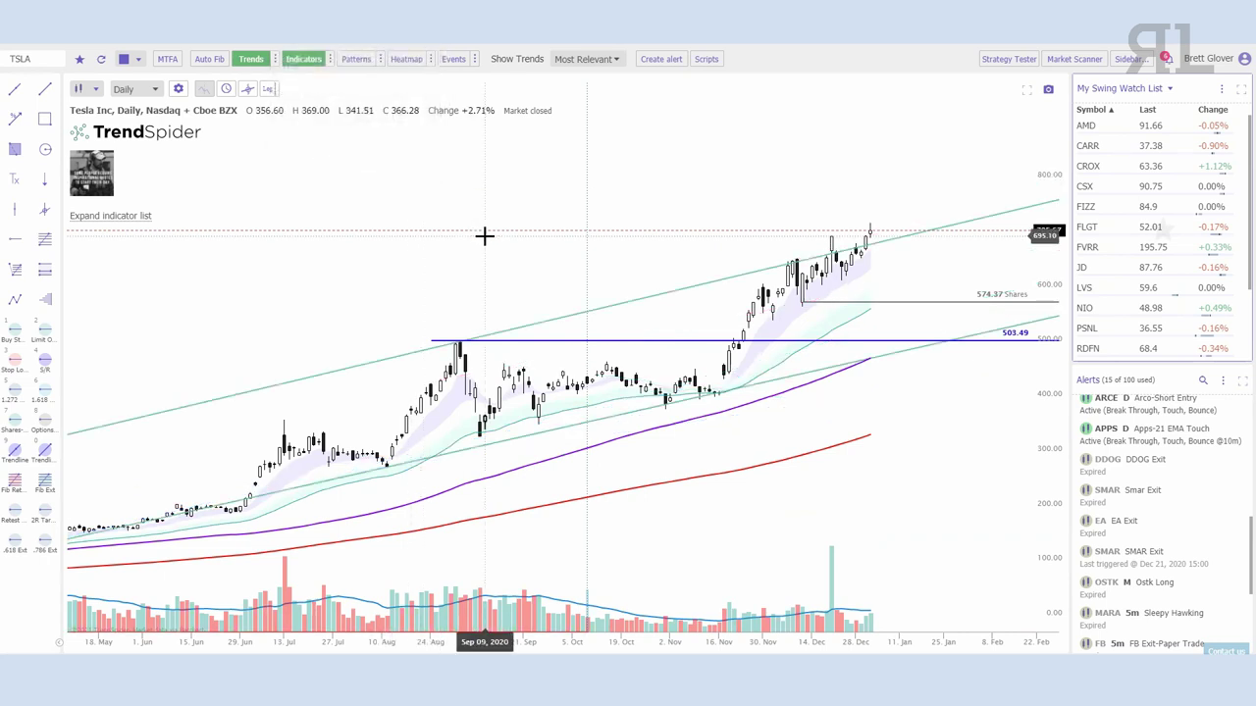
scroll(484, 235, "up", 5)
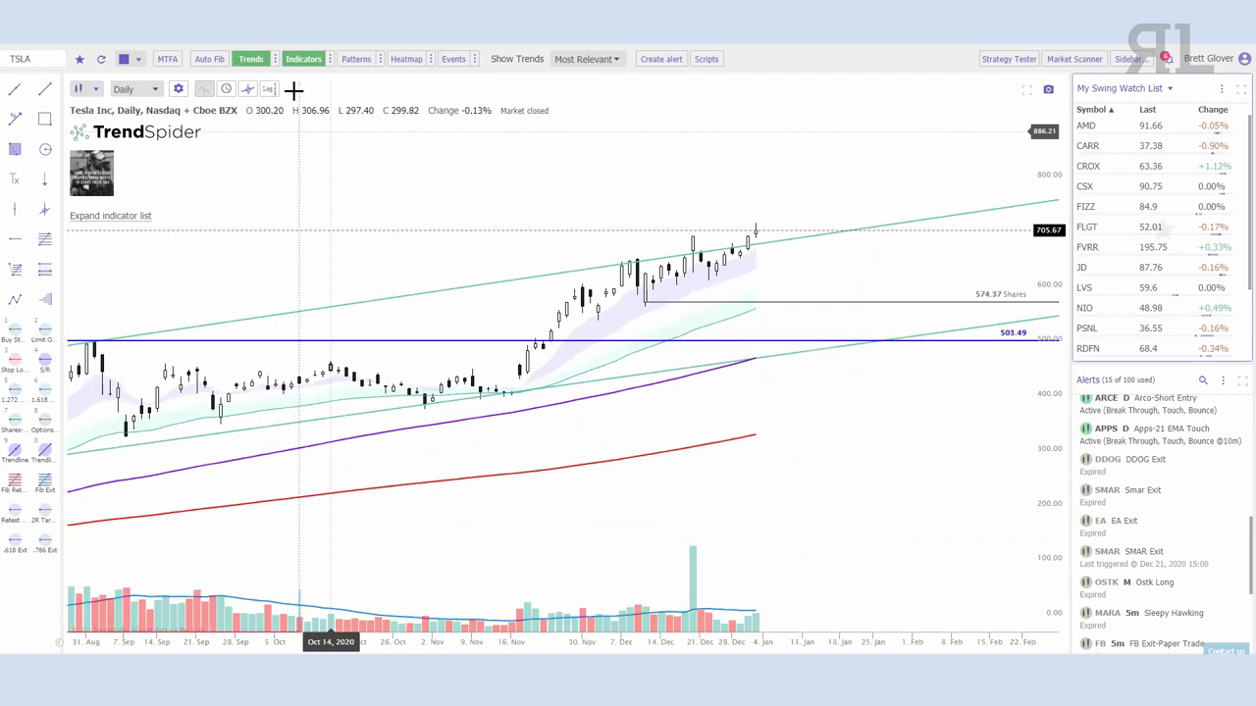
left_click(276, 59)
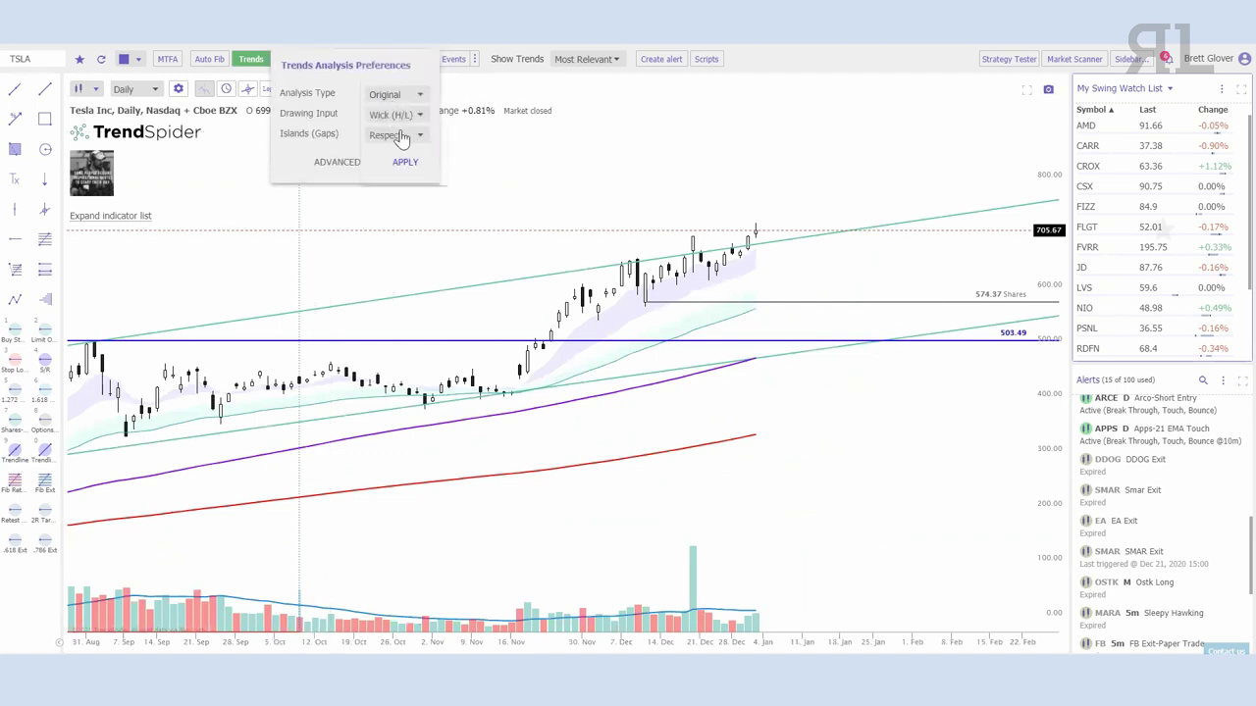
left_click(402, 134)
left_click(403, 149)
left_click(421, 114)
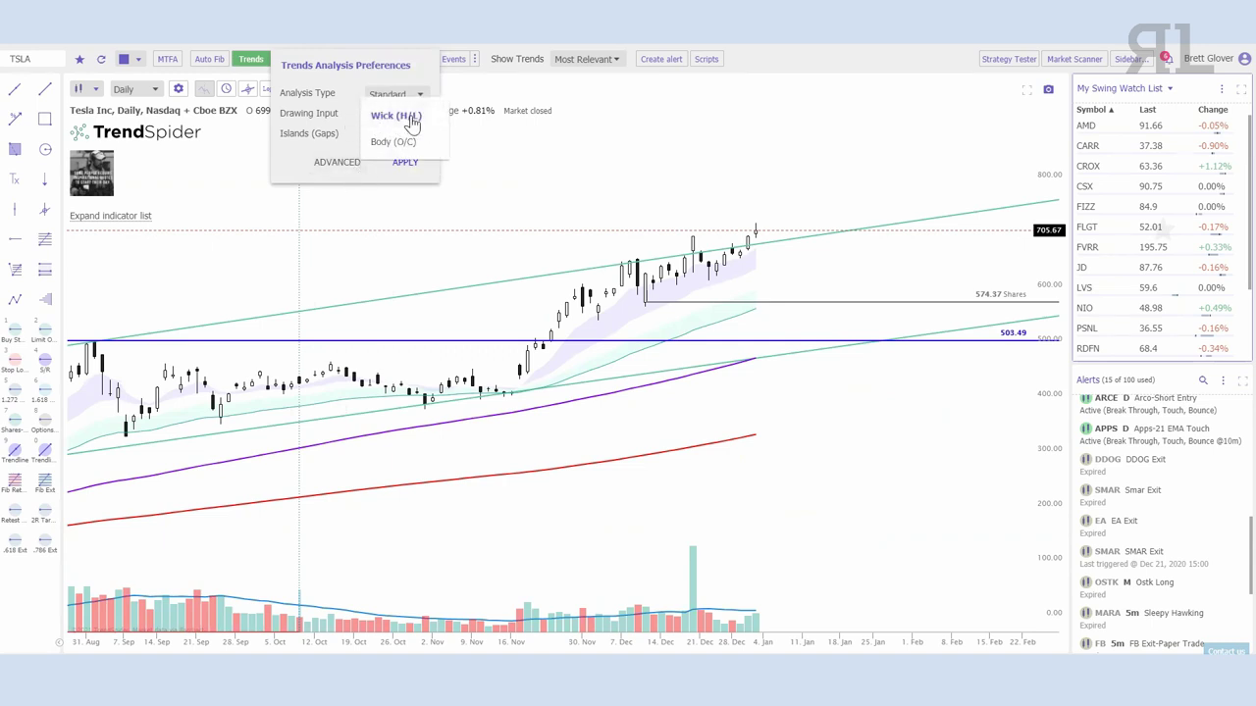
left_click(394, 143)
left_click(405, 163)
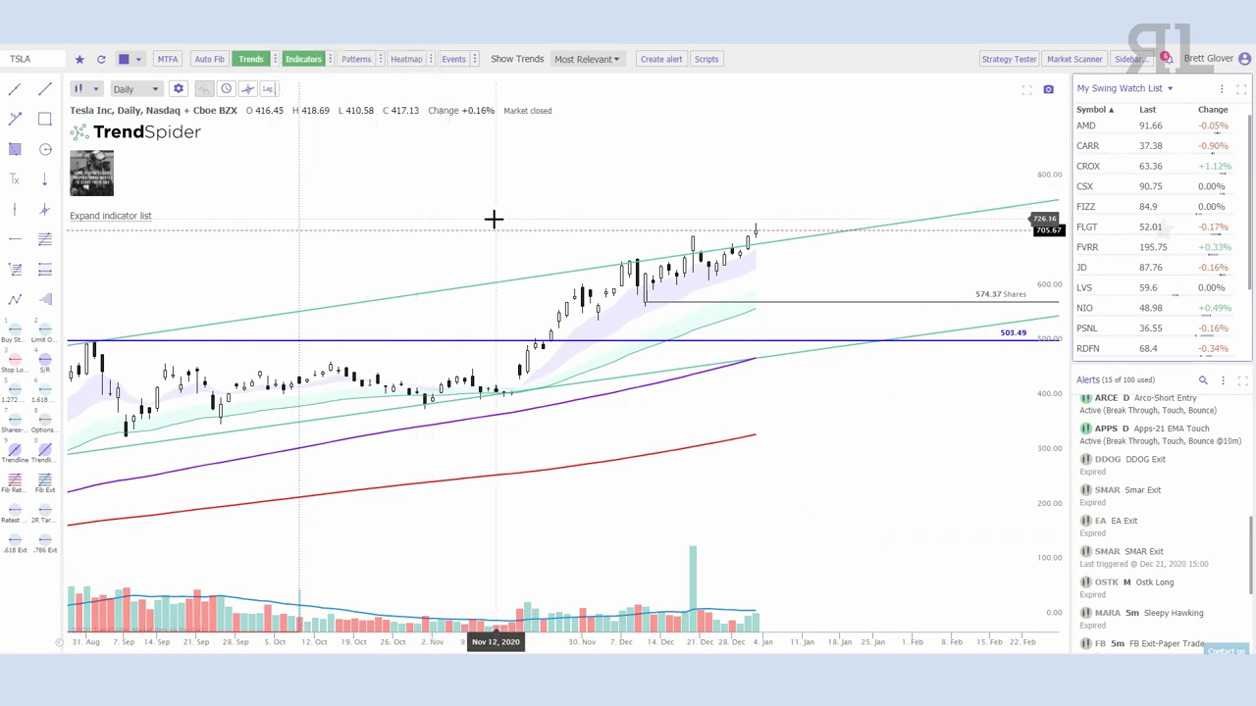
scroll(425, 294, "down", 2)
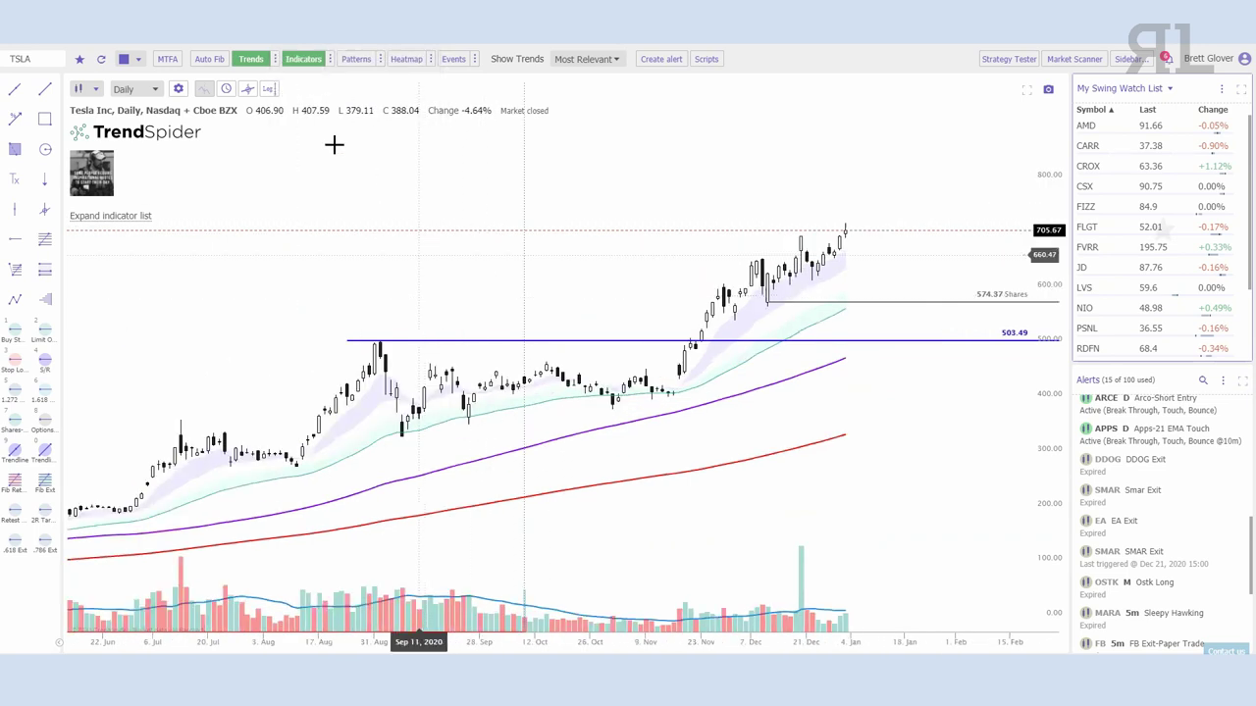
scroll(589, 311, "down", 2)
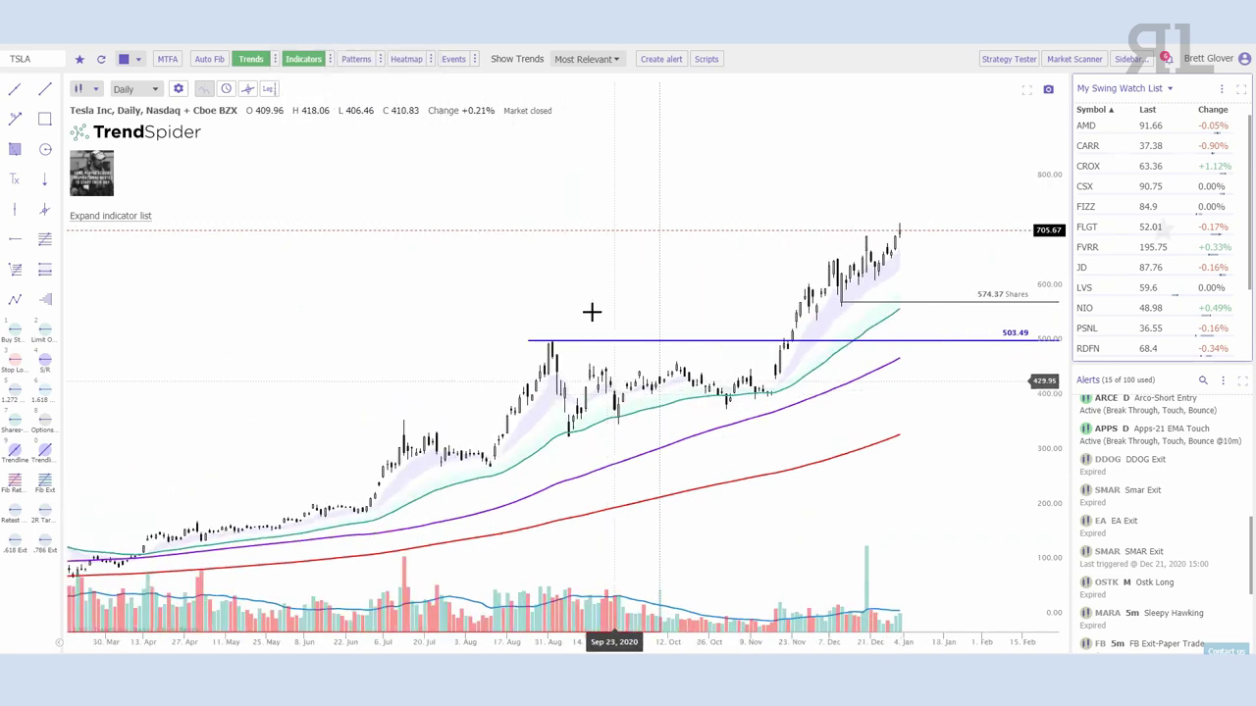
left_click(275, 59)
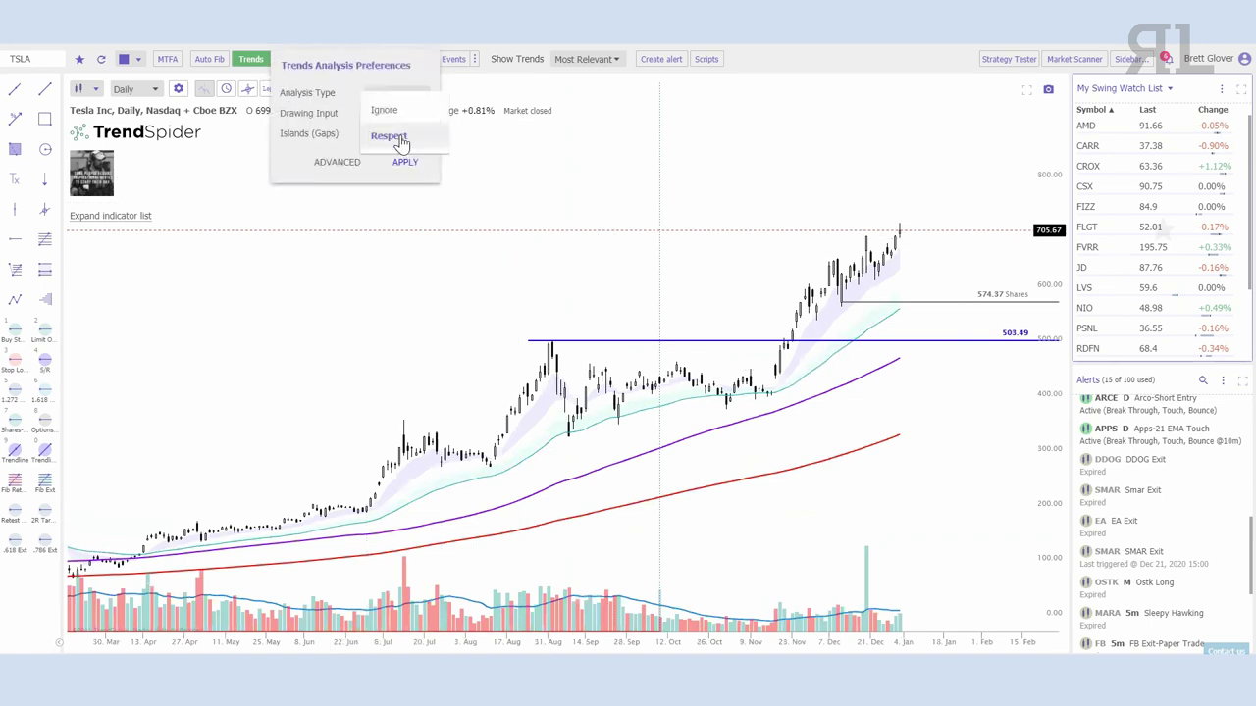
left_click(399, 135)
left_click(405, 163)
left_click(405, 164)
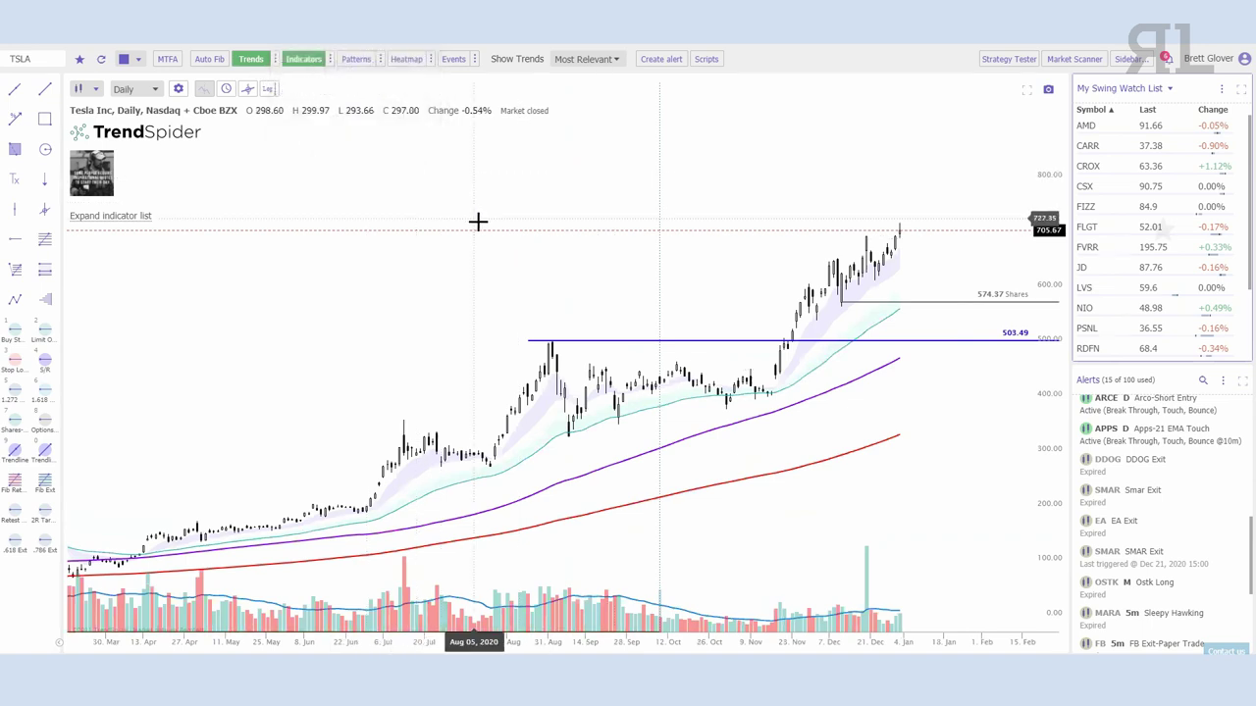
left_click(275, 59)
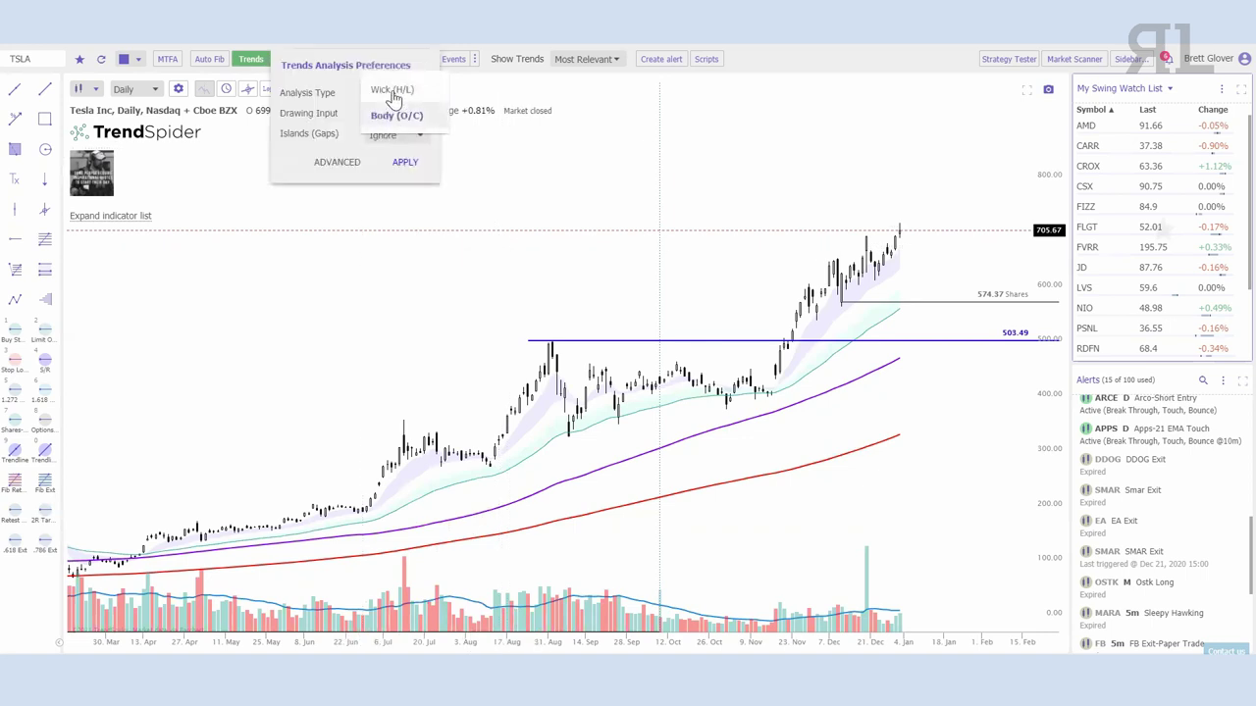
left_click(402, 134)
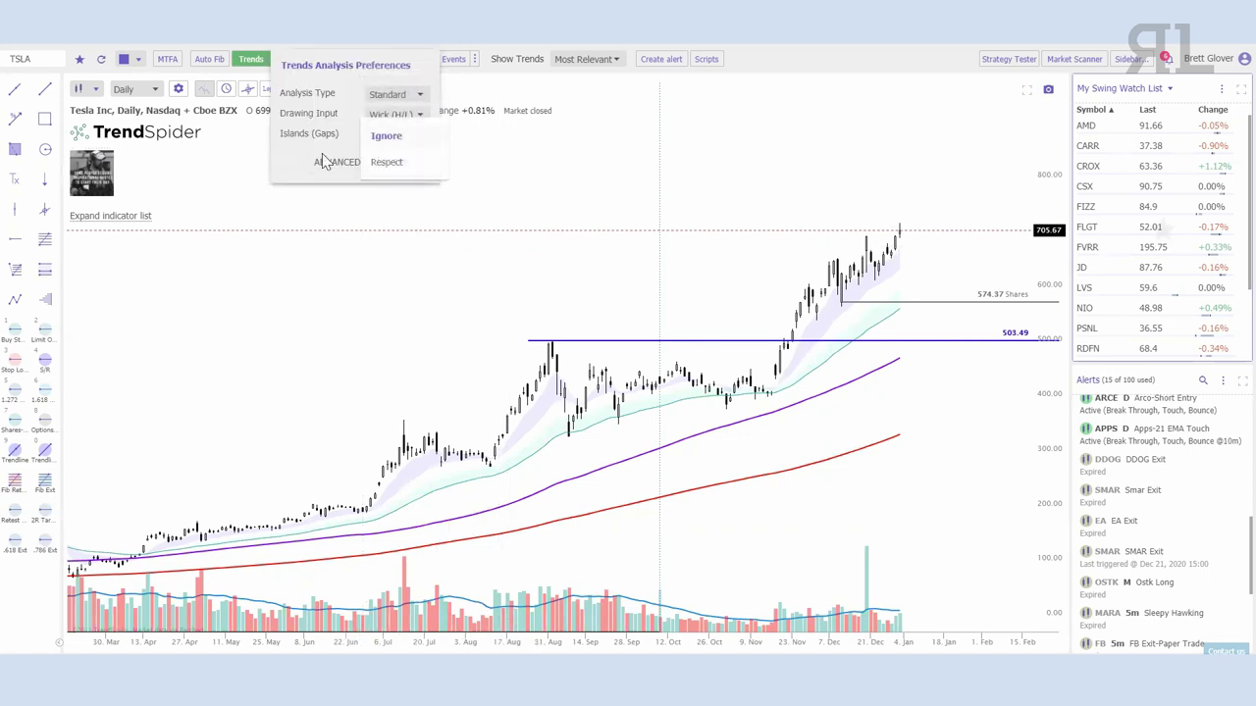
left_click(383, 160)
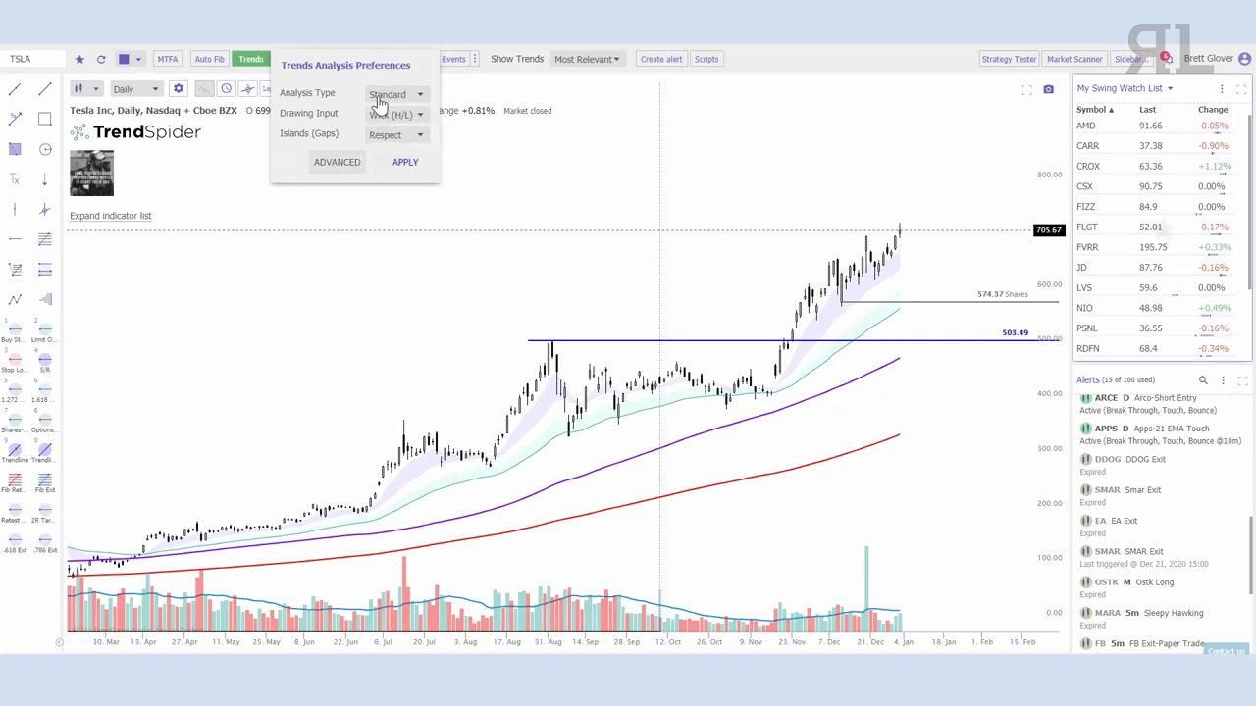
left_click(405, 162)
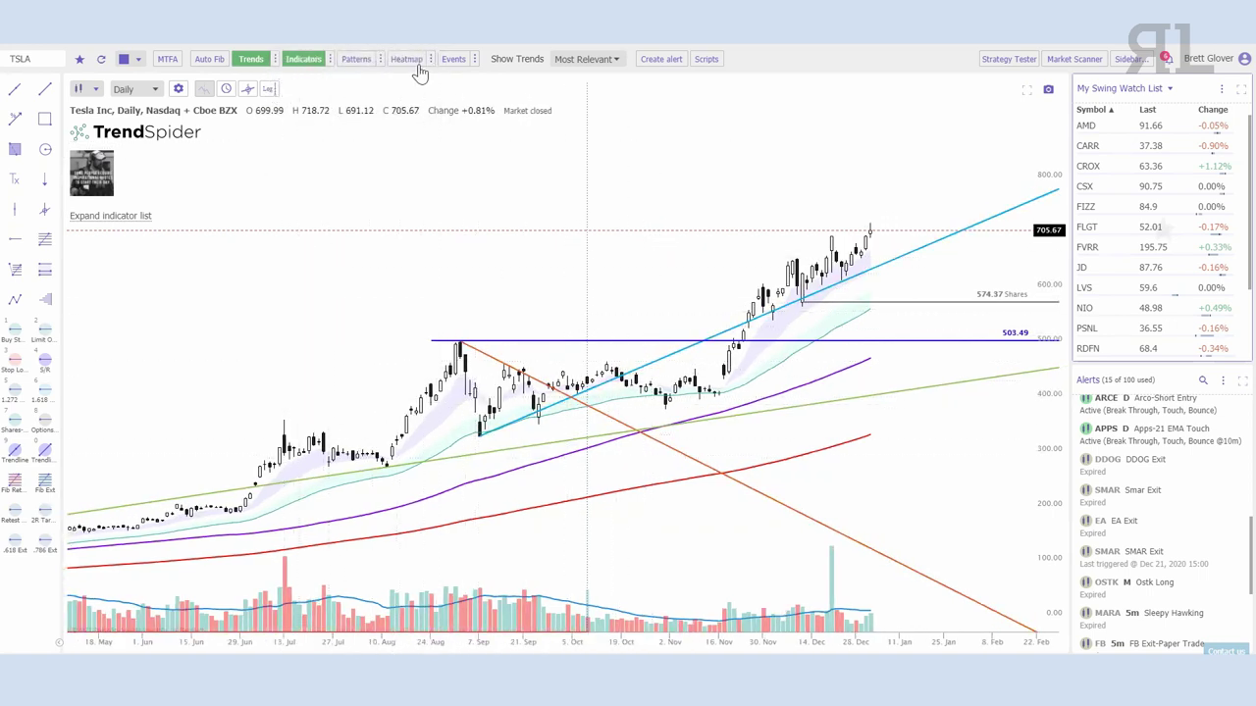
left_click(618, 61)
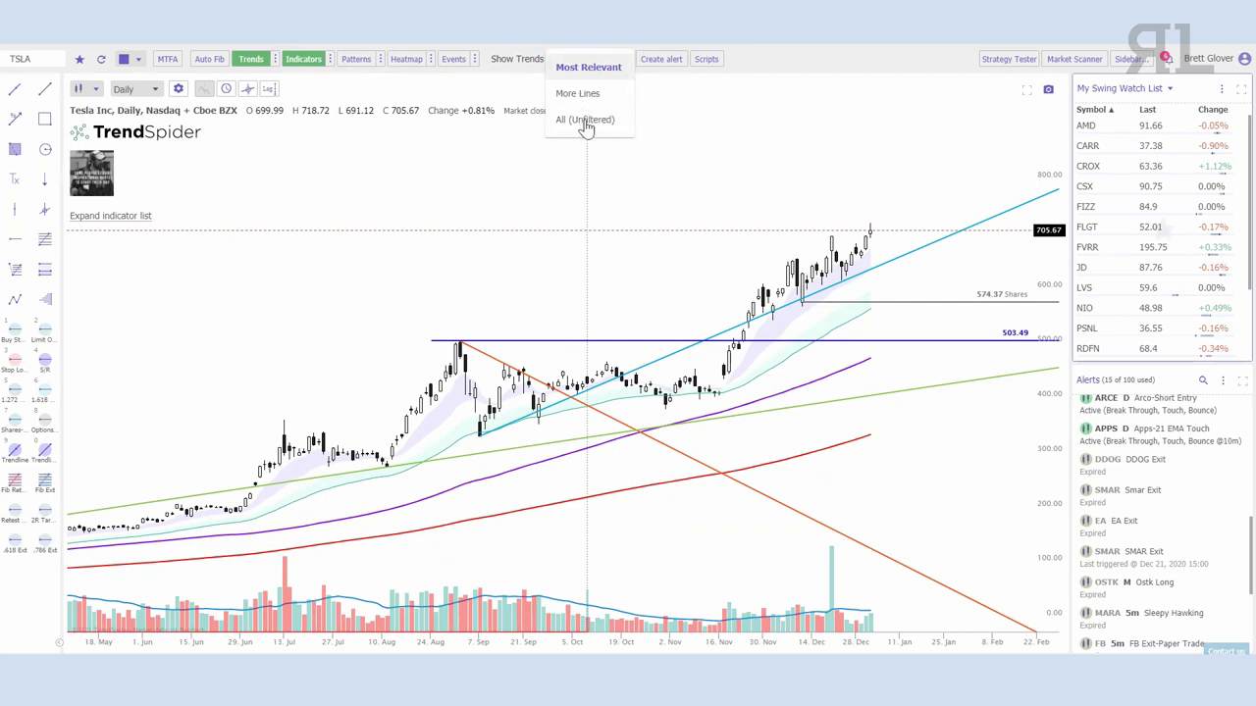
left_click(585, 121)
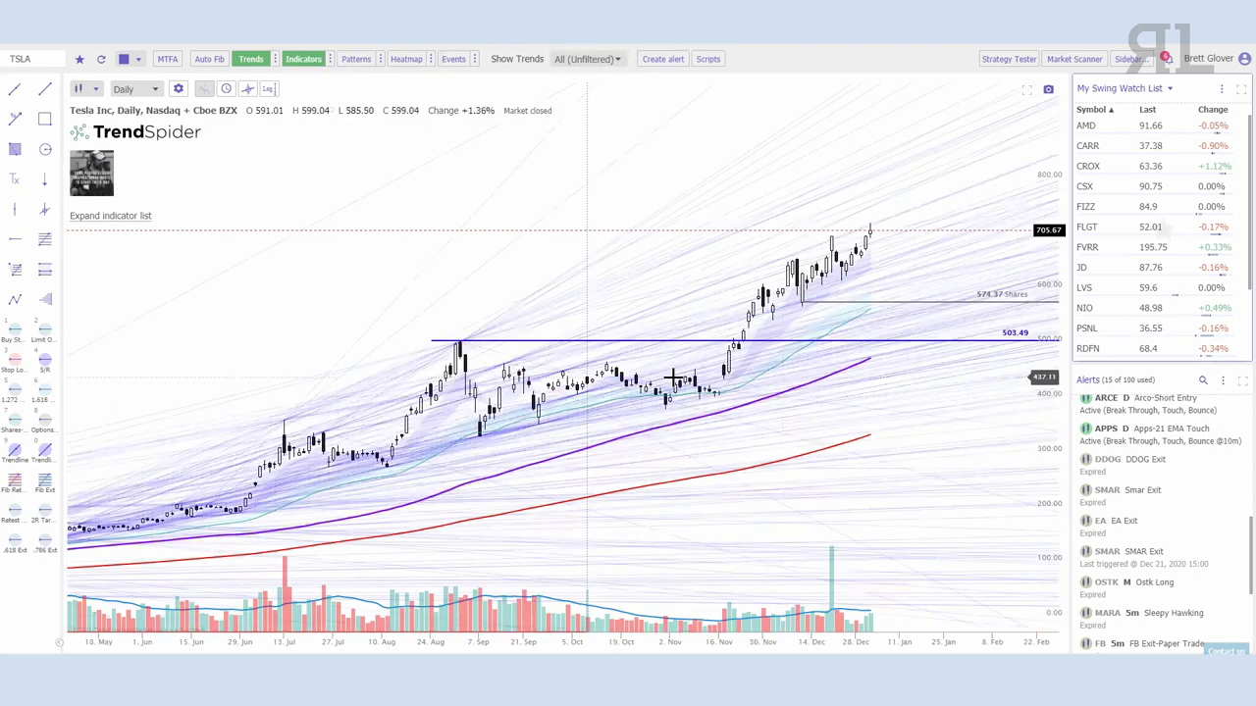
scroll(382, 451, "down", 2)
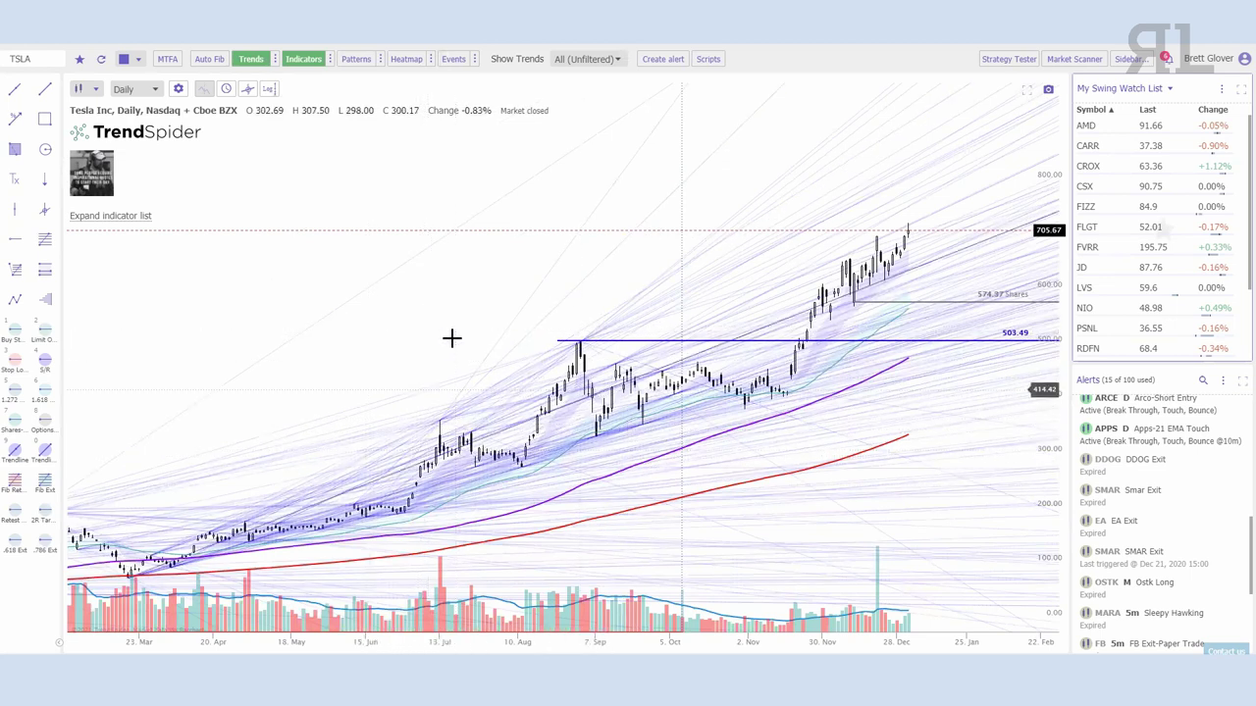
scroll(491, 255, "down", 3)
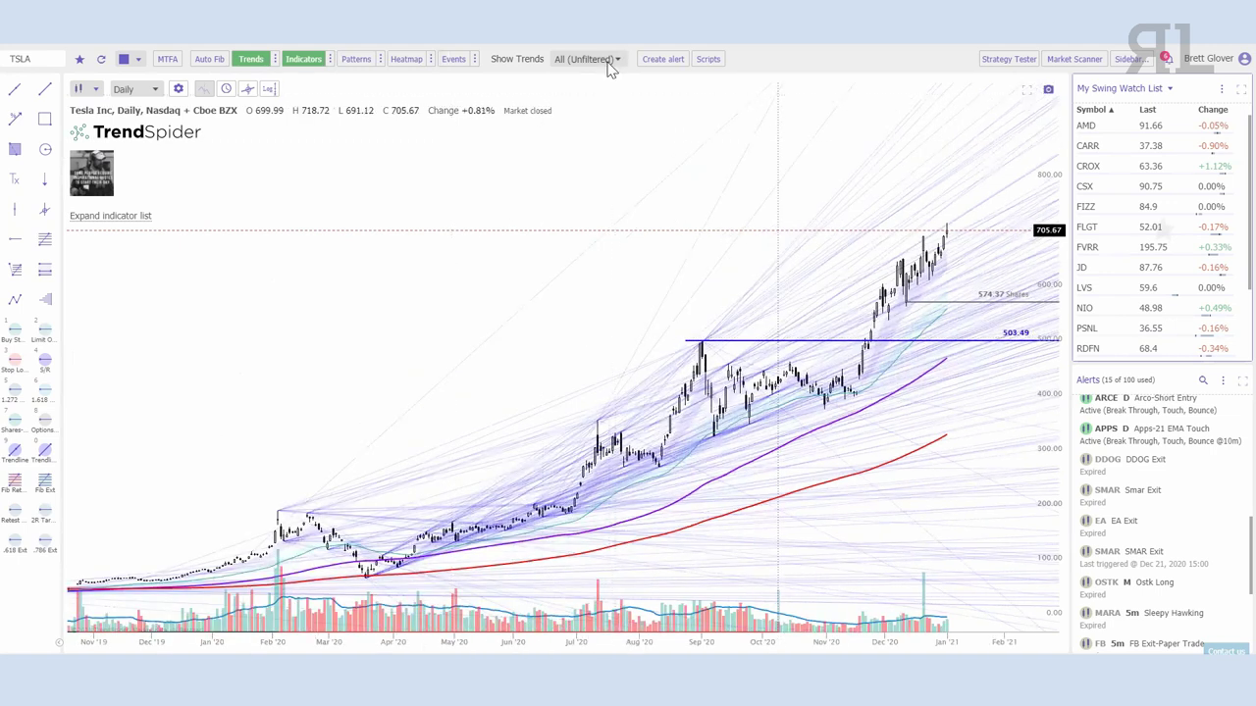
left_click(608, 61)
left_click(589, 95)
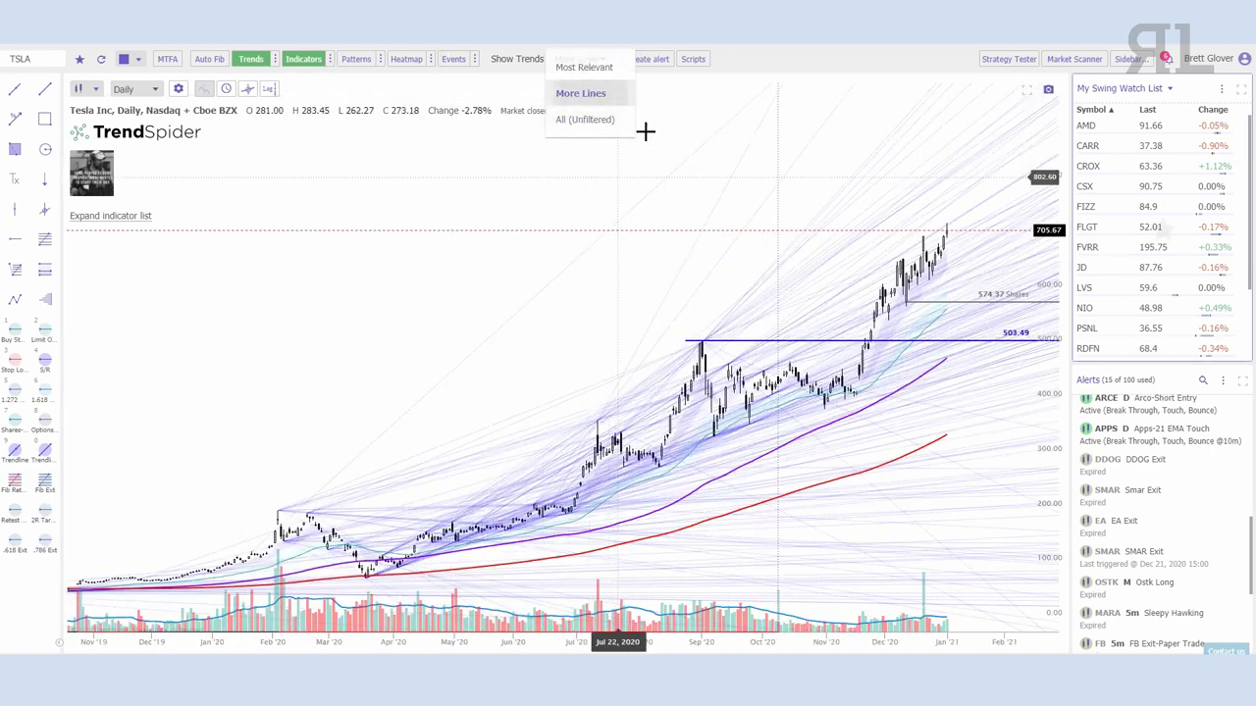
scroll(819, 416, "up", 4)
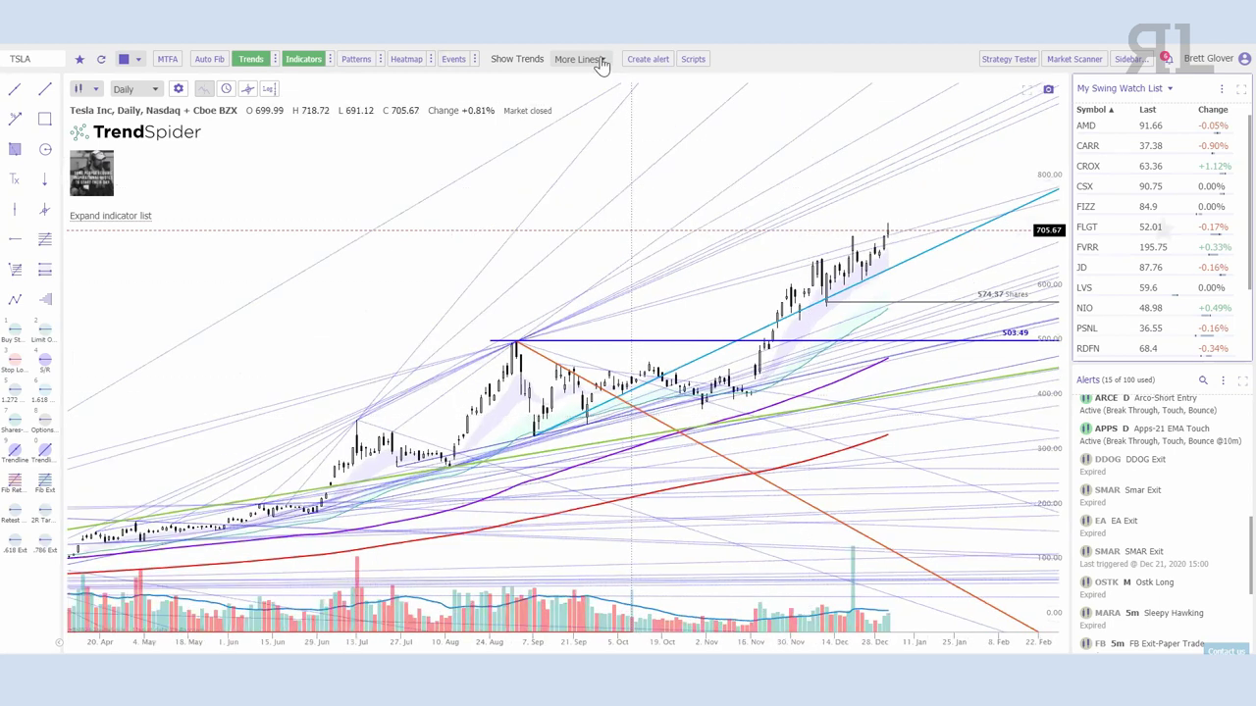
left_click(589, 59)
left_click(588, 68)
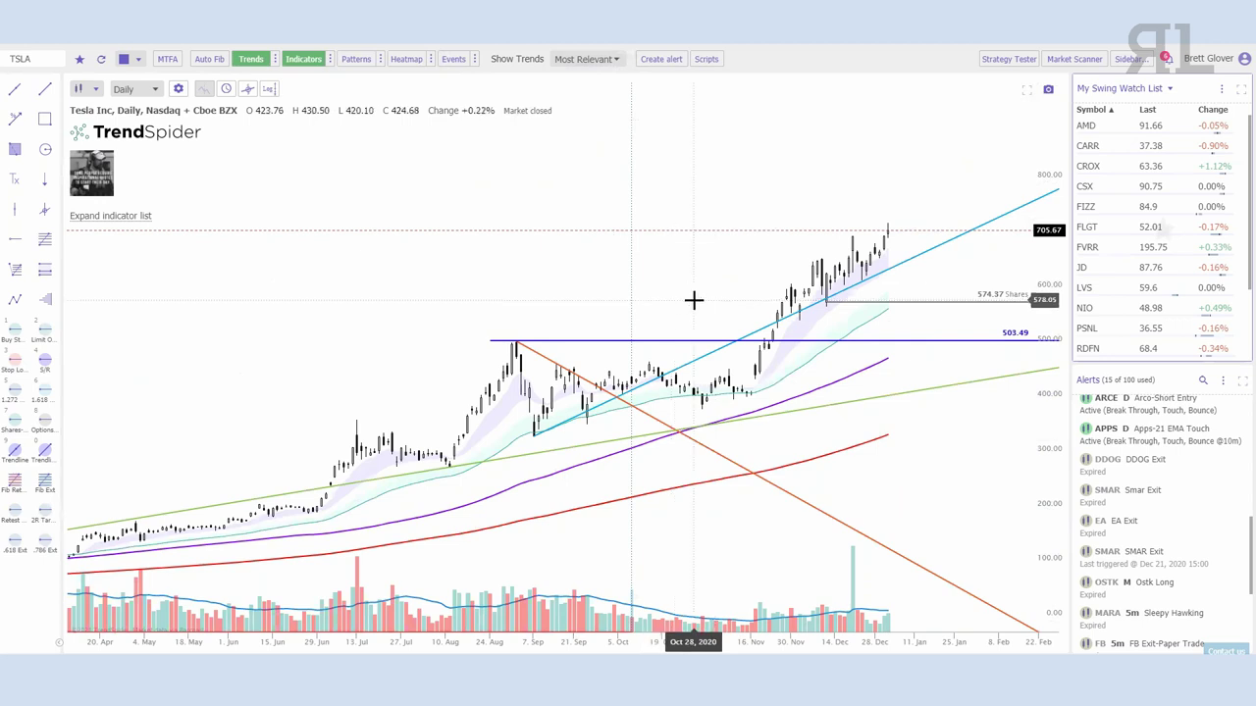
Toggle the automatic trendlines off and then back on
scroll(692, 300, "up", 3)
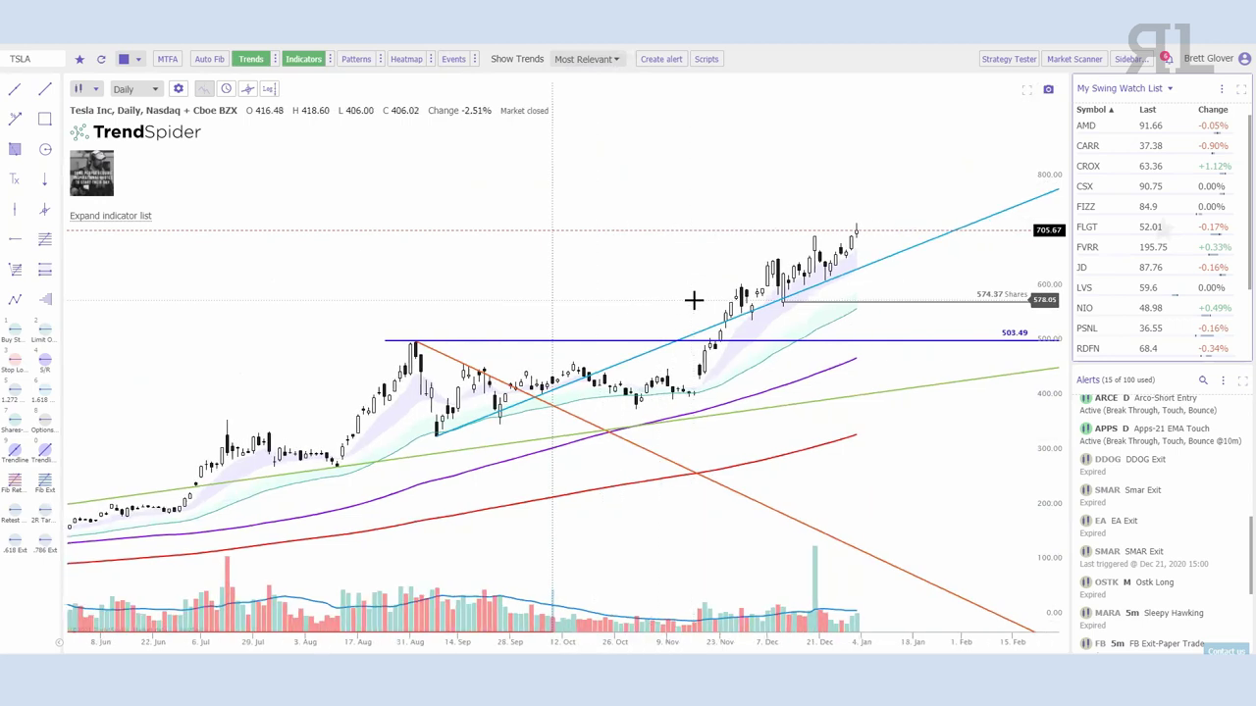
left_click(250, 60)
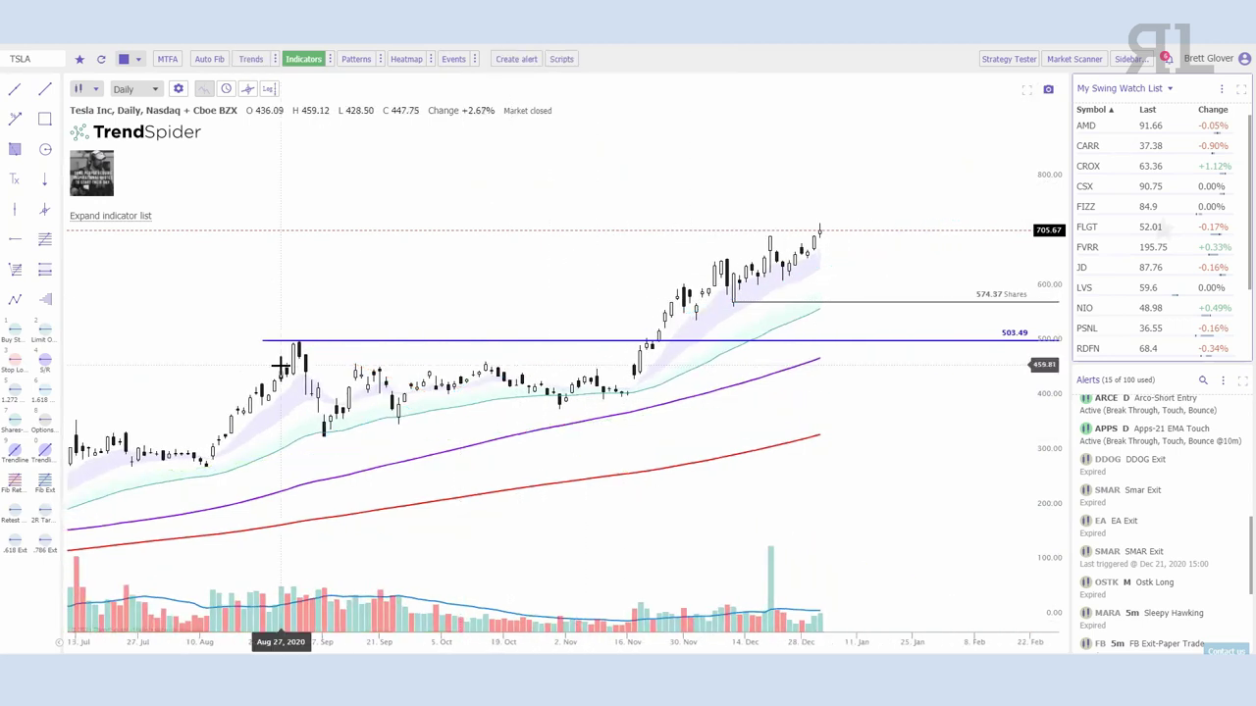
left_click(251, 59)
Switch the TSLA chart to the Weekly timeframe
scroll(431, 348, "down", 2)
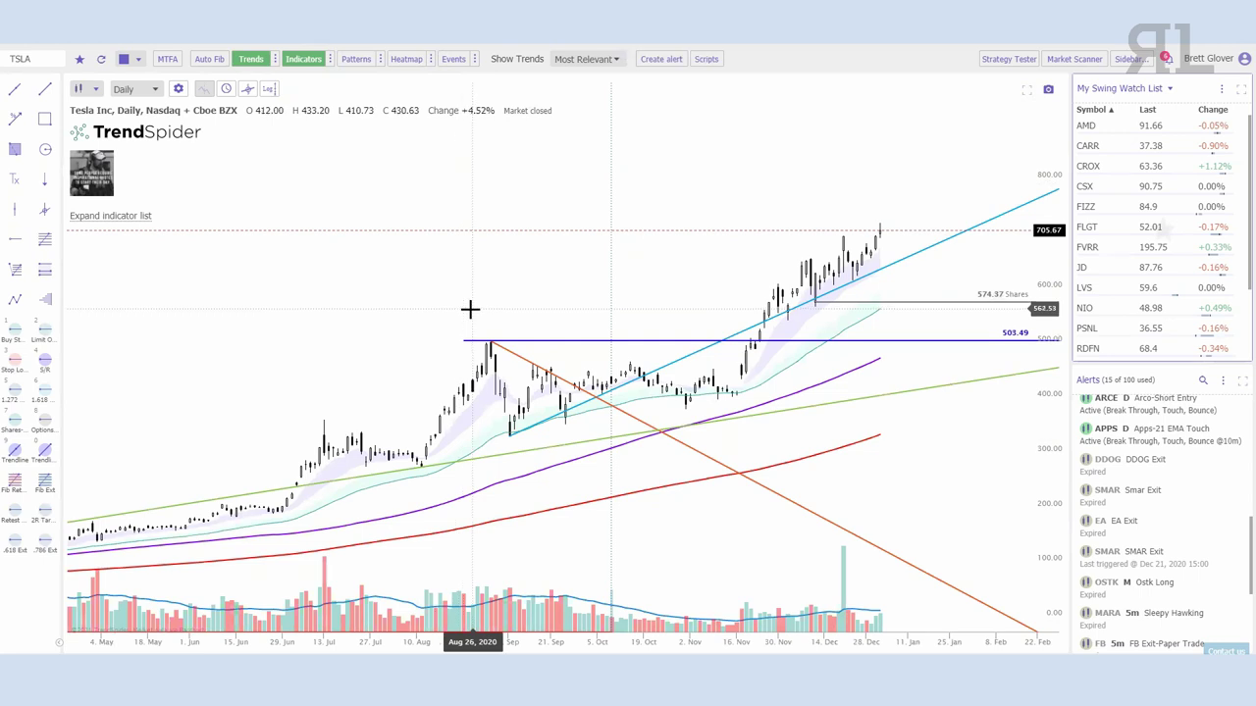
scroll(461, 307, "up", 1)
left_click(126, 88)
left_click(155, 187)
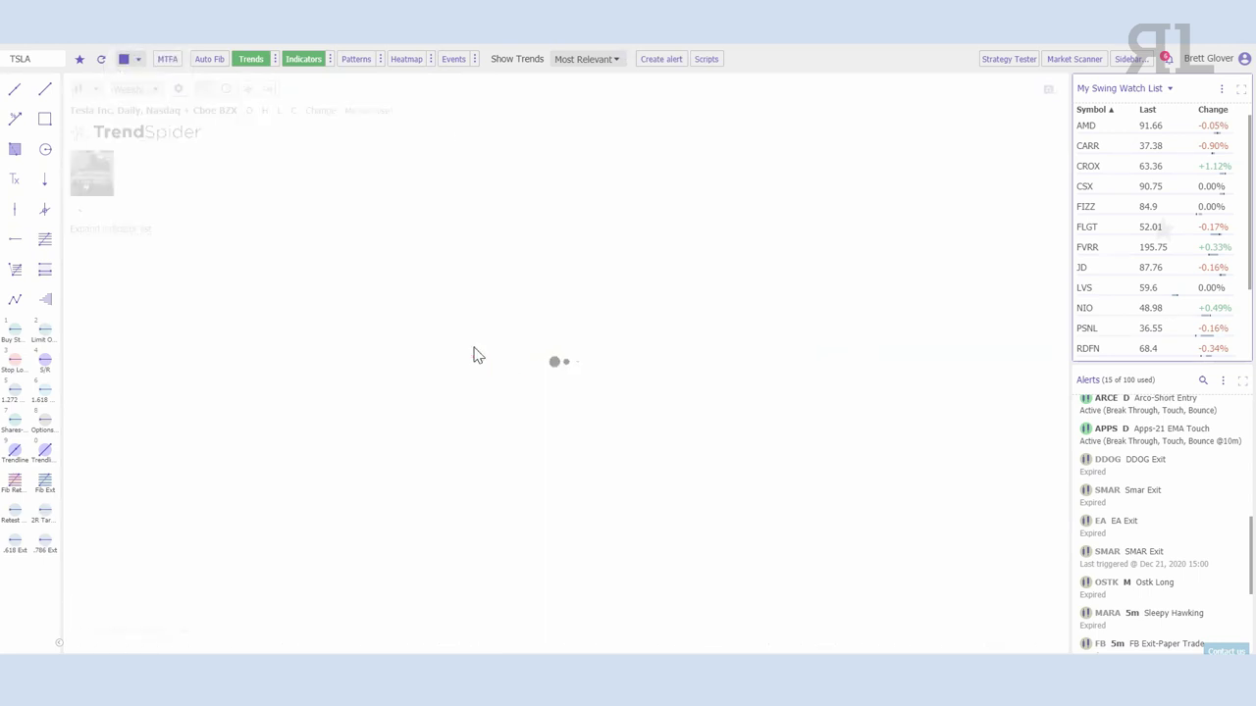
scroll(730, 411, "up", 4)
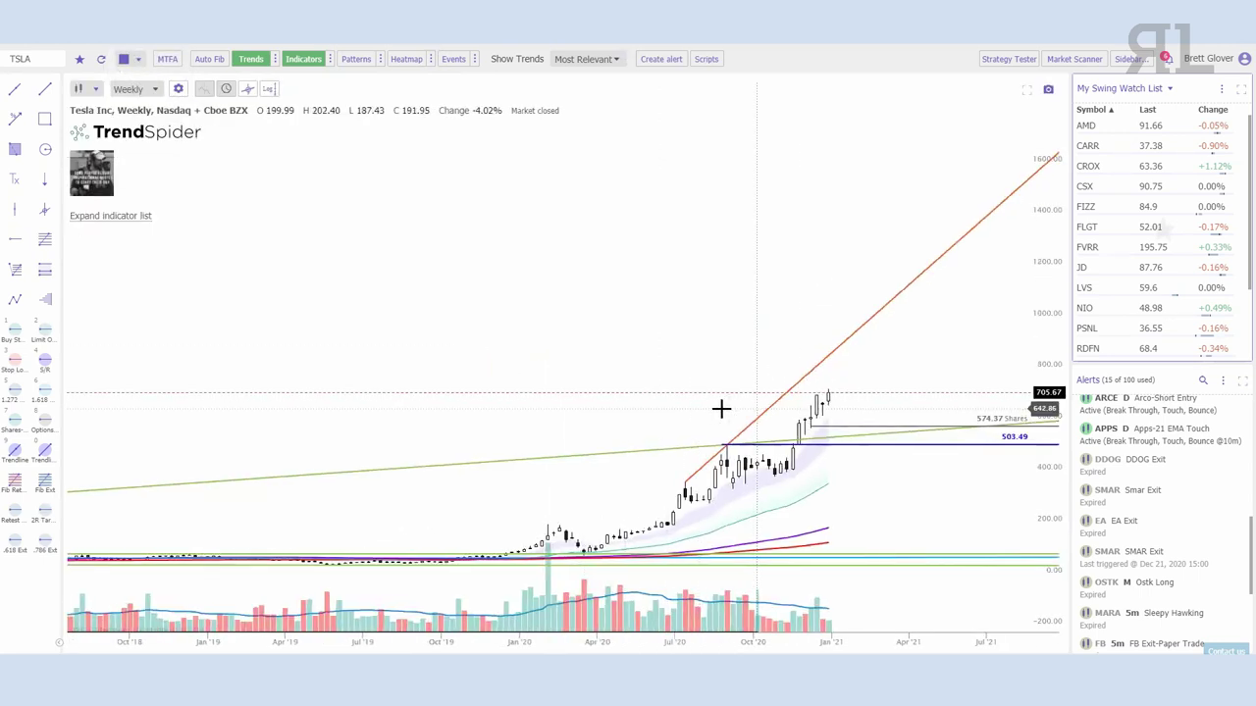
Open Trends Analysis Preferences and view the seven formulas on the TRENDS tab
left_click(275, 59)
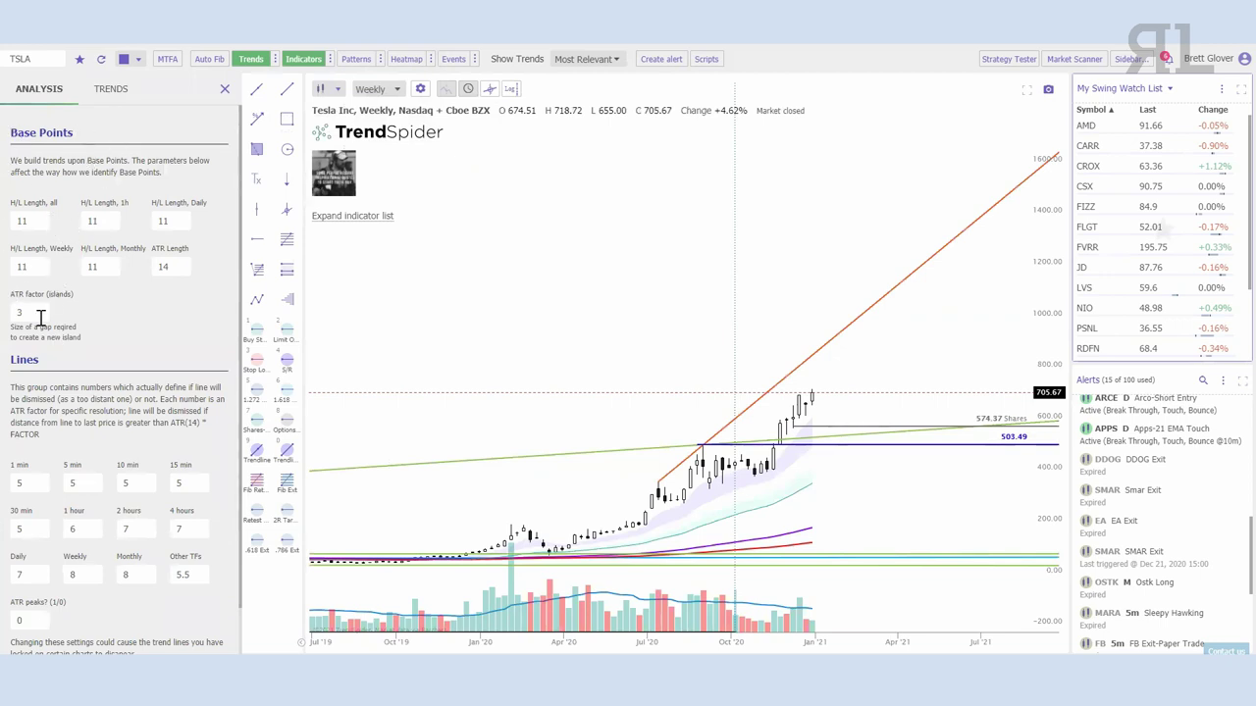
scroll(59, 353, "down", 1)
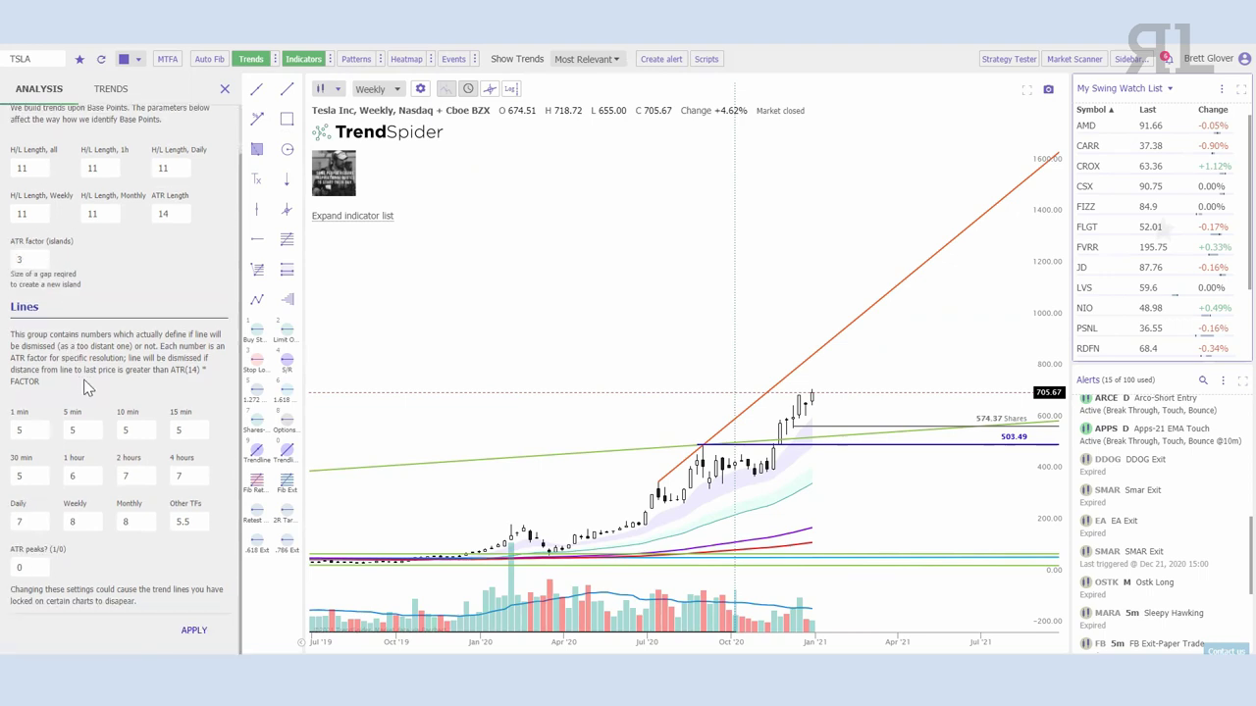
scroll(98, 172, "up", 1)
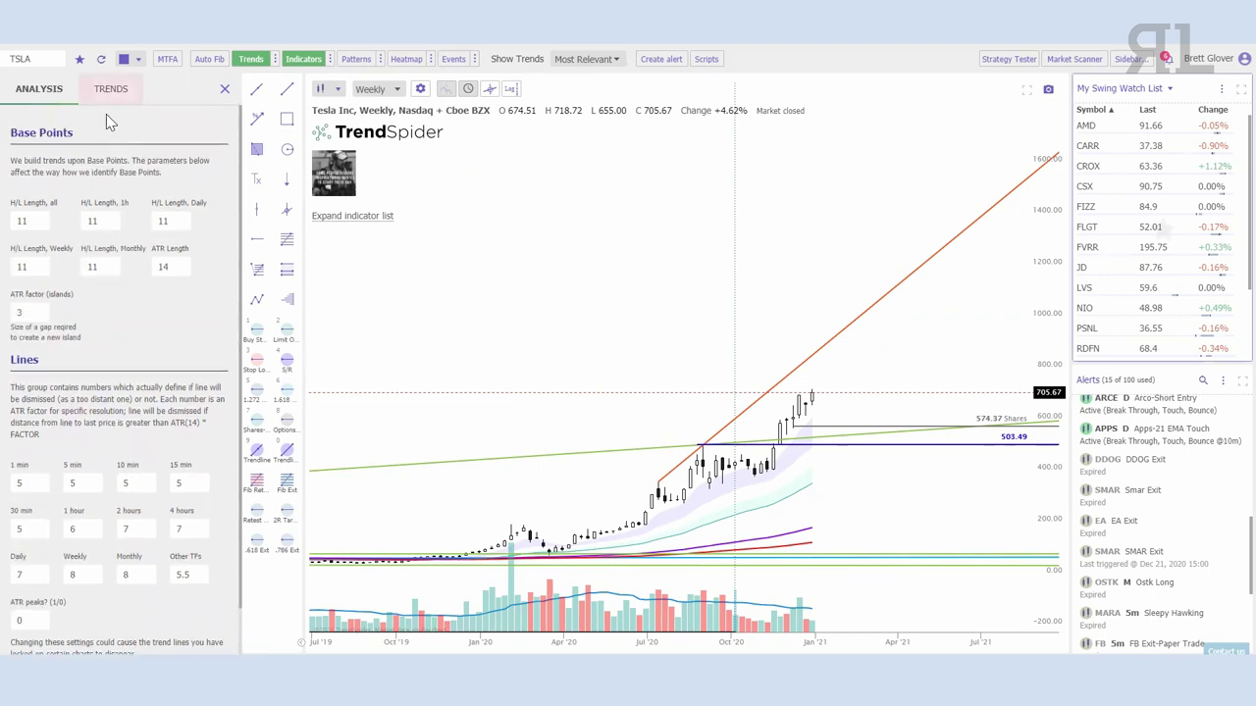
left_click(109, 94)
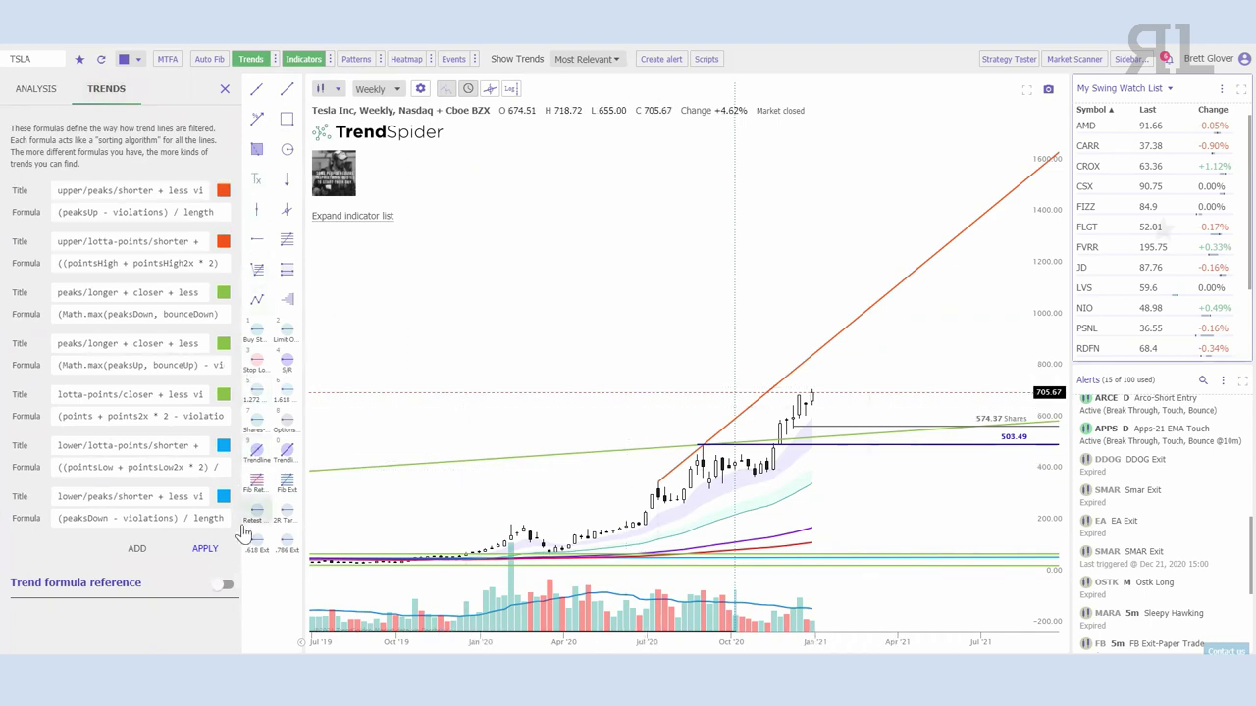
Close the trend settings panel and return the TSLA chart to Daily candles
left_click(224, 89)
left_click(126, 89)
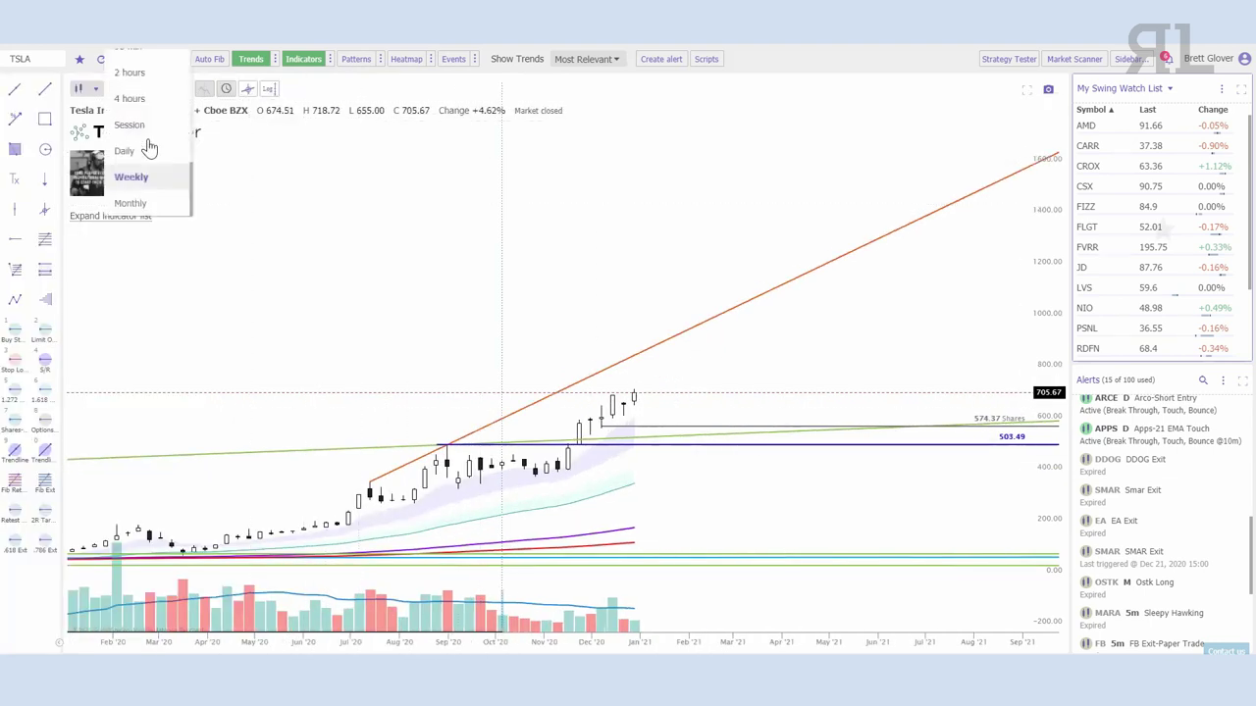
left_click(131, 155)
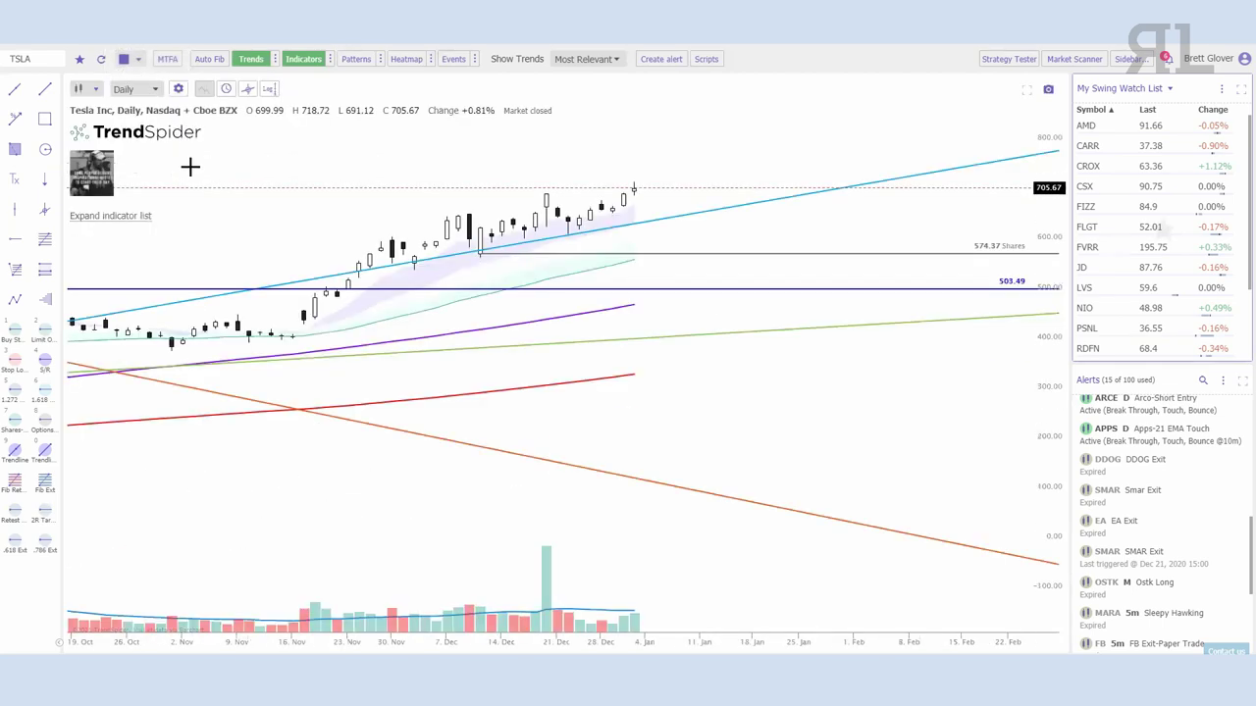
scroll(829, 409, "up", 3)
Turn off automatic trendlines and draw Auto Fib levels on the daily chart
left_click(250, 59)
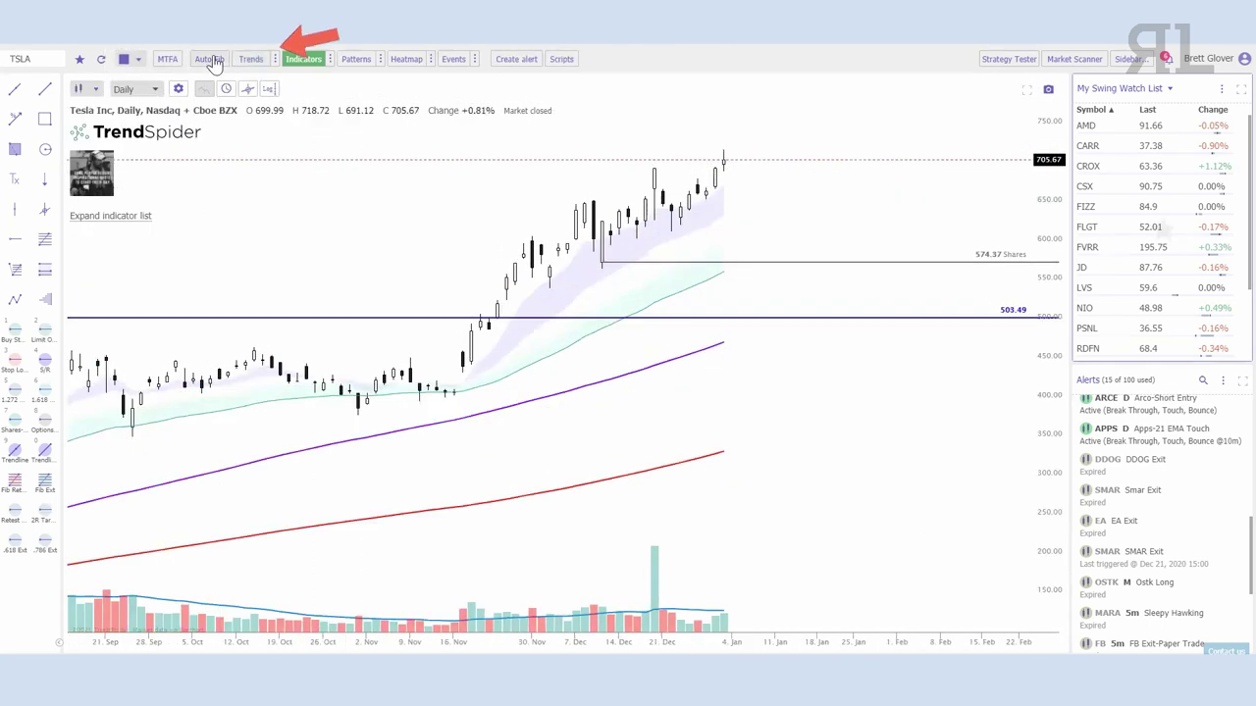
left_click(214, 60)
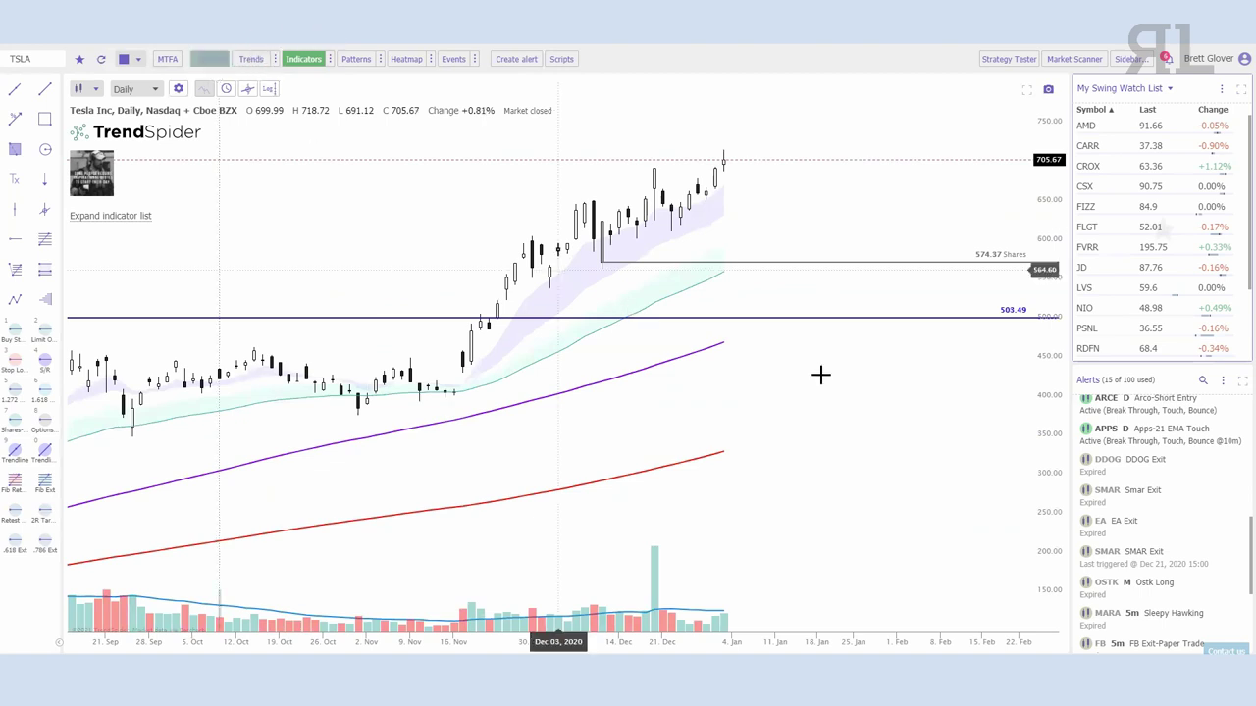
scroll(737, 373, "down", 3)
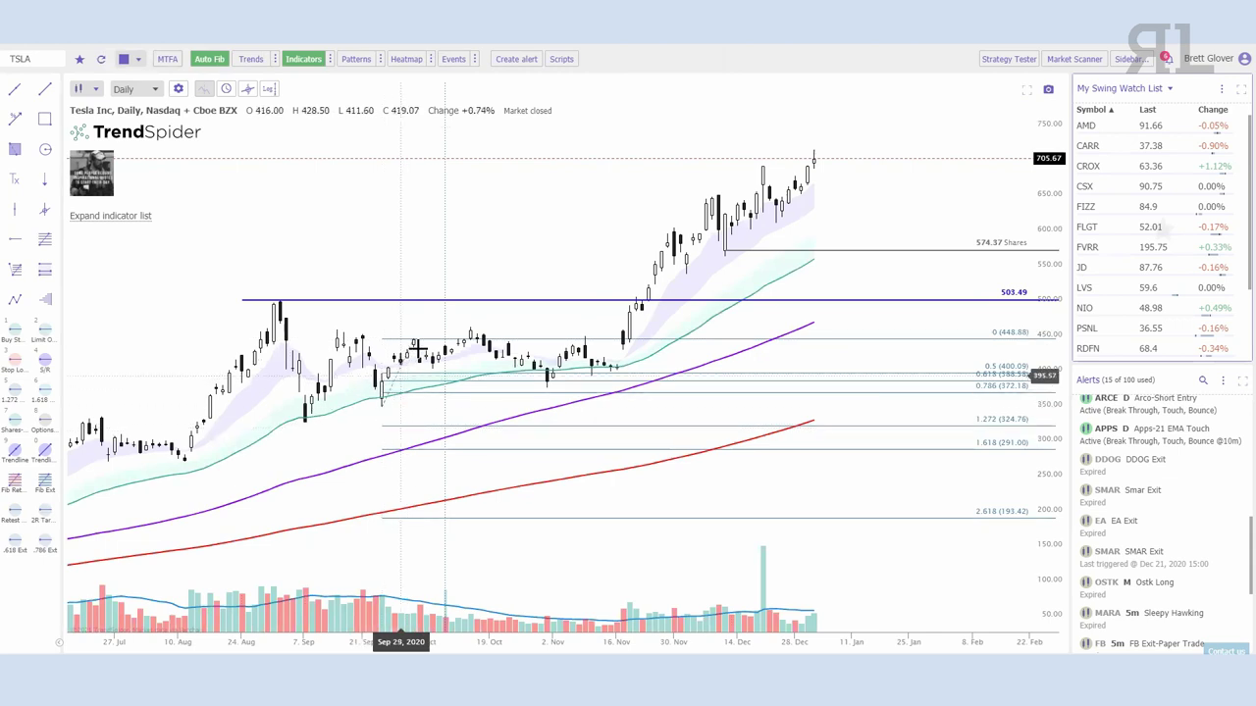
scroll(701, 403, "up", 3)
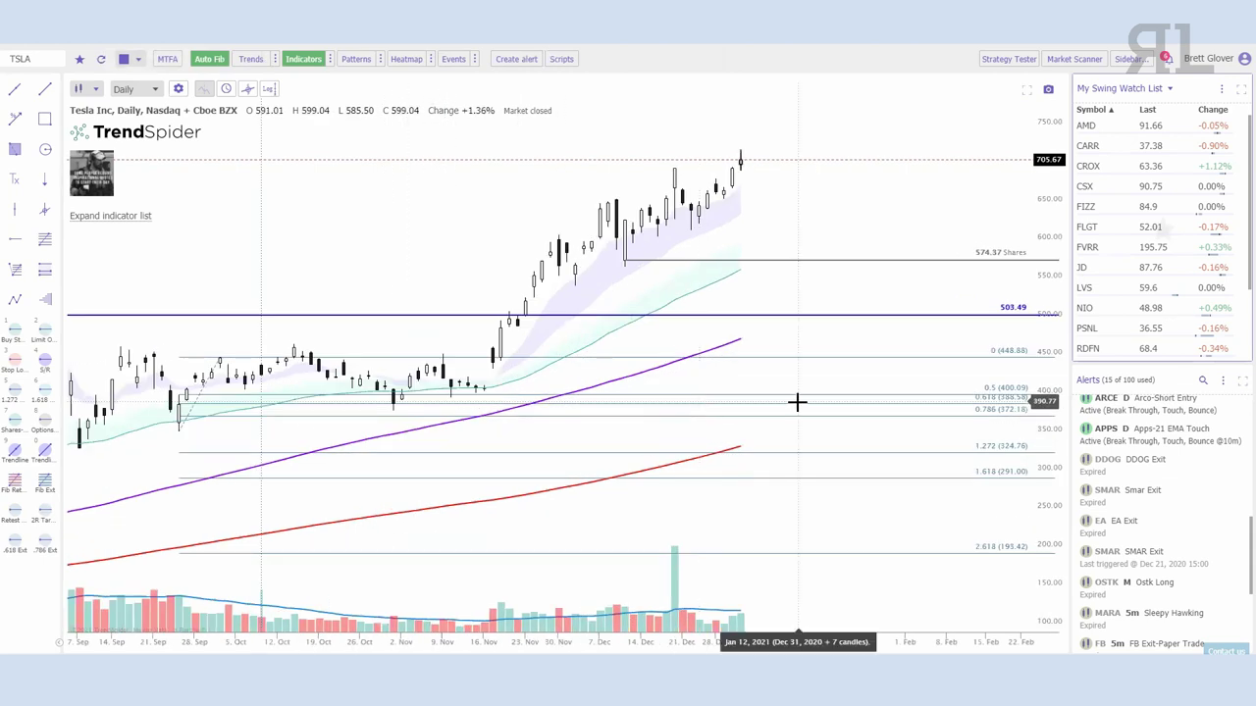
In the Fibonacci properties, toggle Reverse on and back off, then confirm with DONE
right_click(742, 398)
left_click(774, 472)
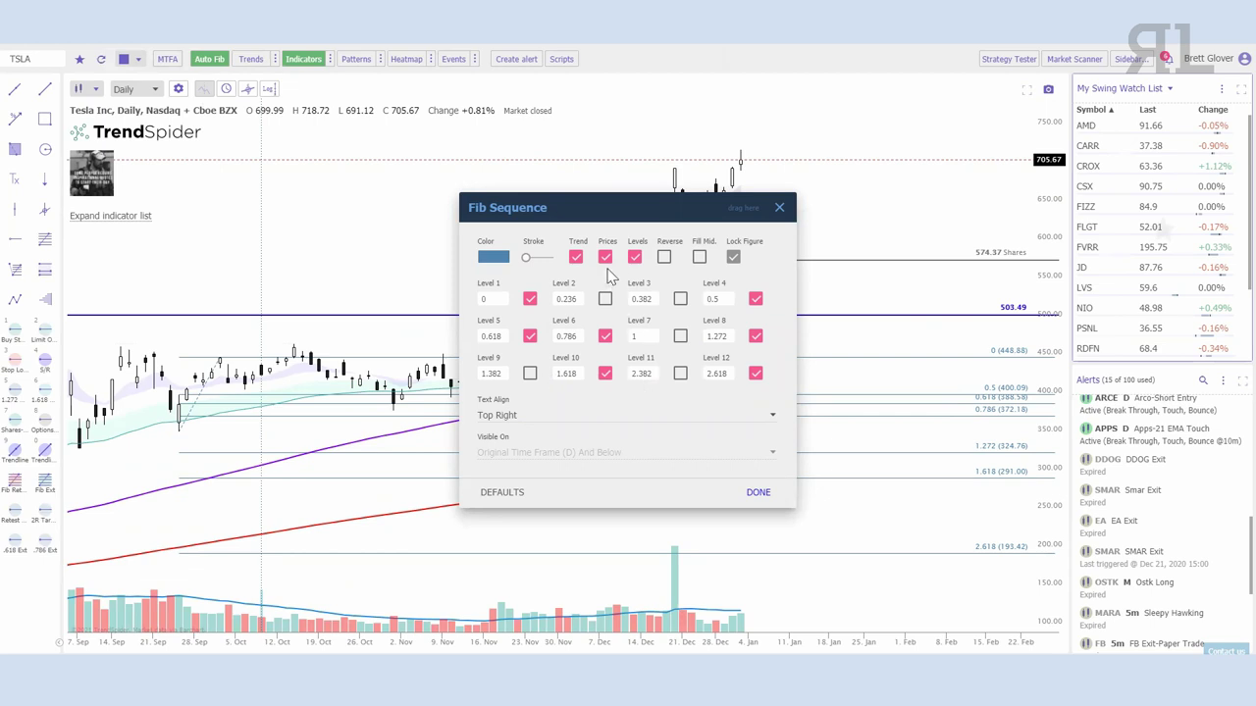
left_click(664, 258)
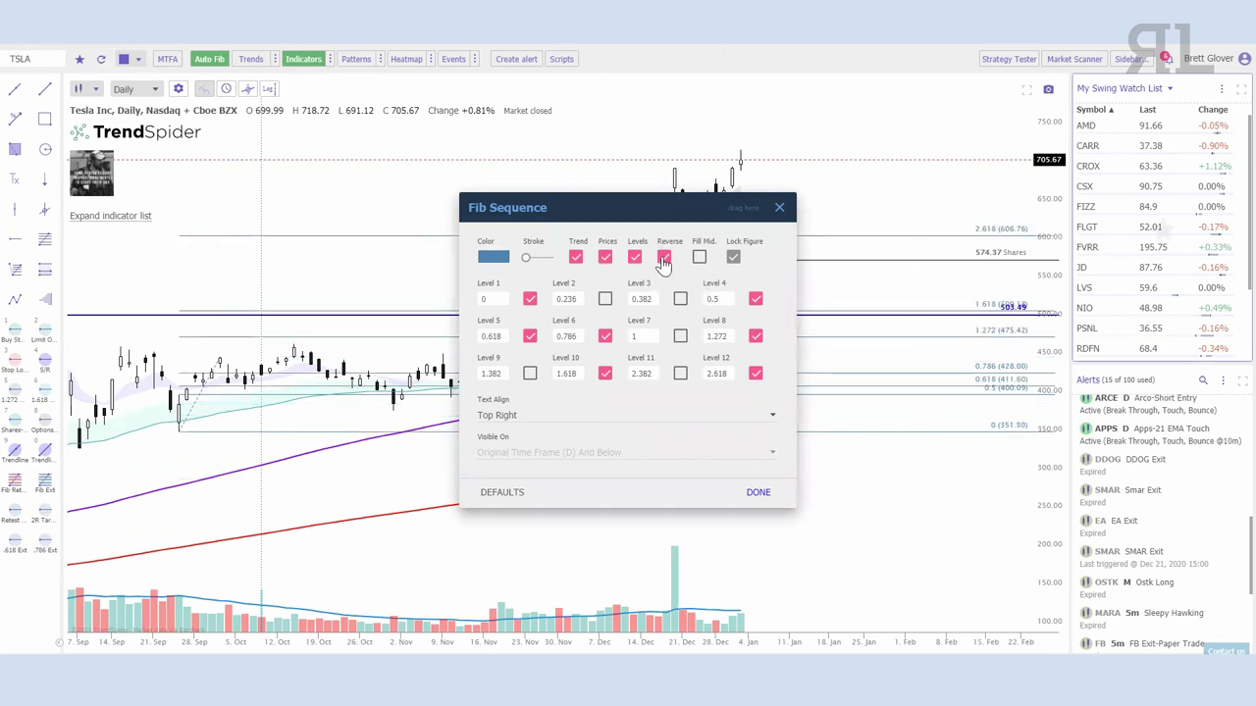
left_click(664, 258)
left_click(759, 492)
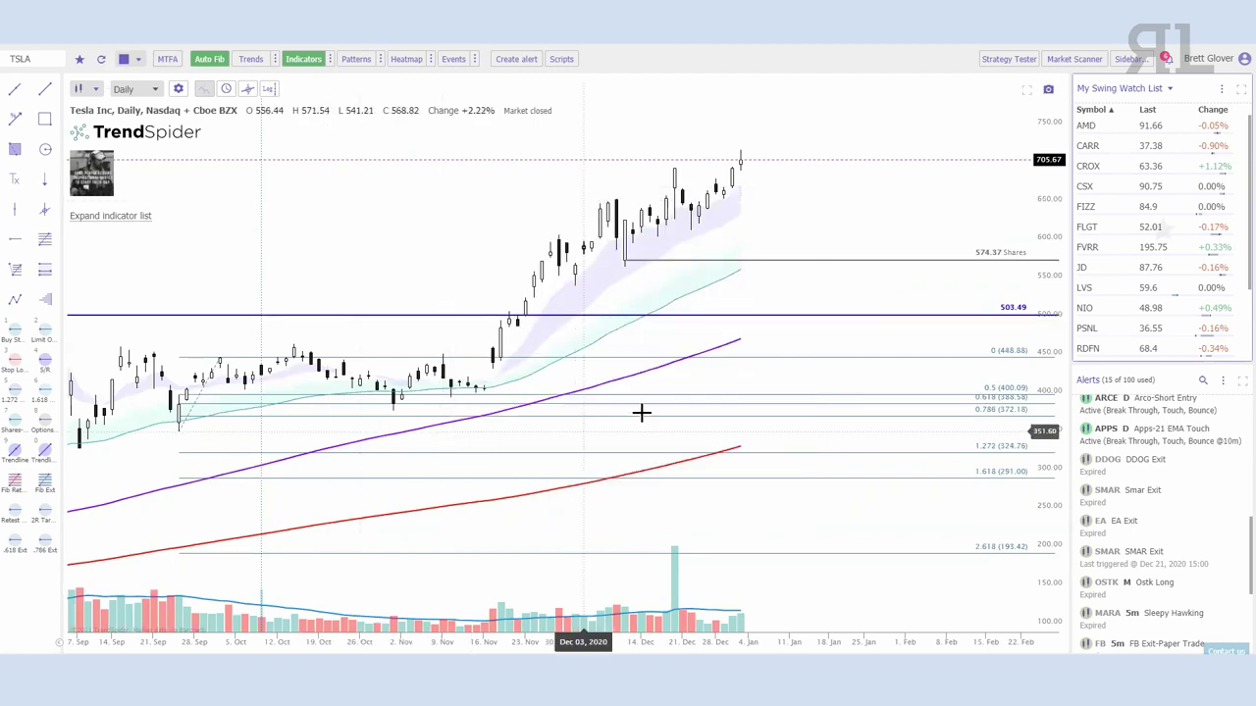
Clear Auto Fib, pick 65 min candles for TSLA, and switch on MTFA
left_click(218, 61)
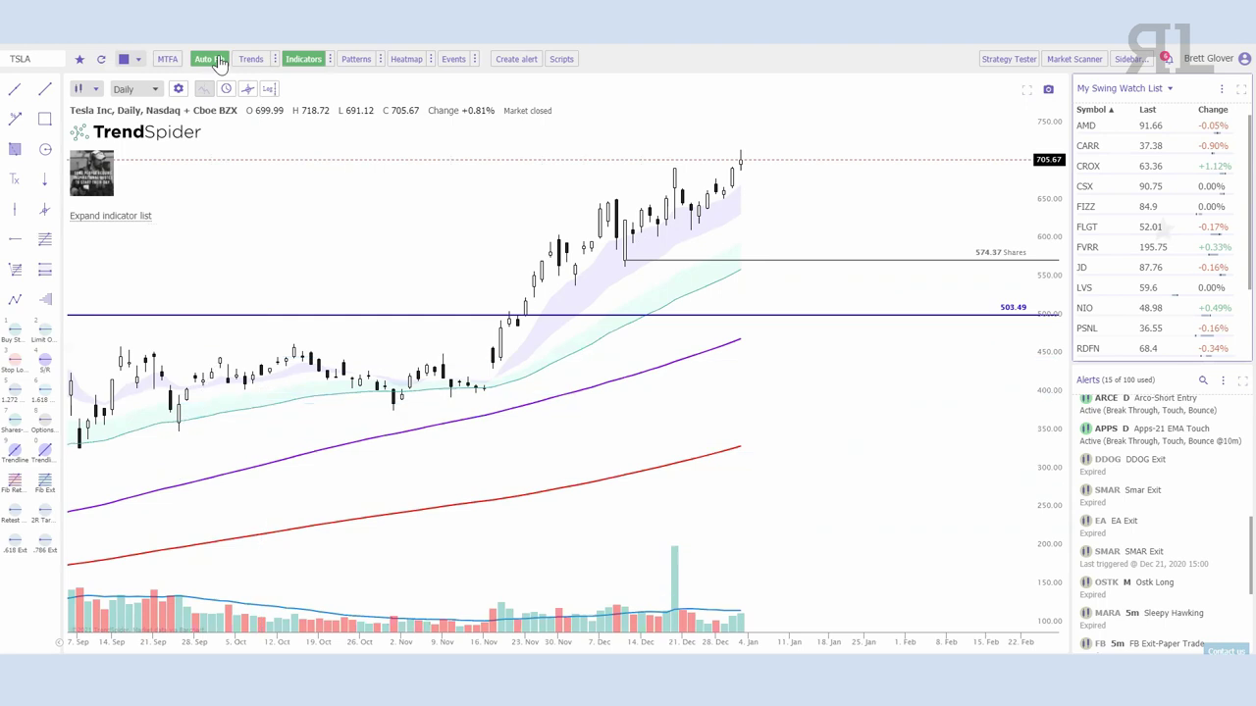
left_click(142, 90)
scroll(146, 174, "up", 2)
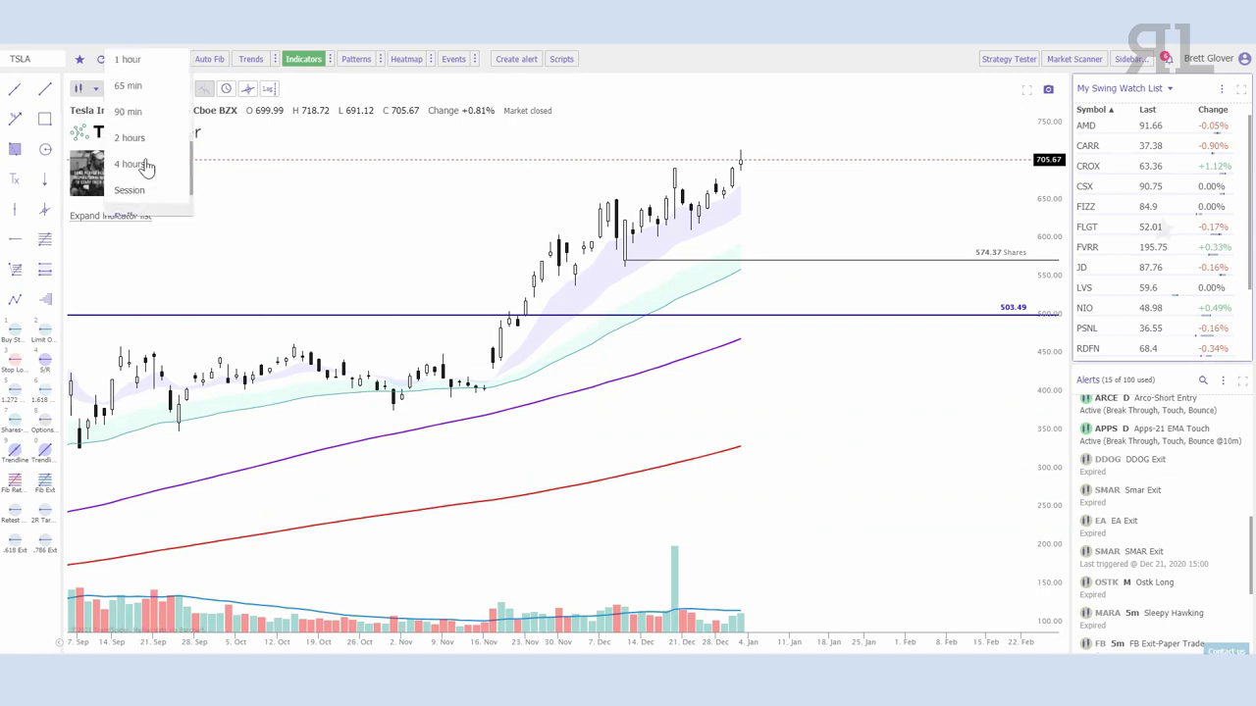
left_click(136, 90)
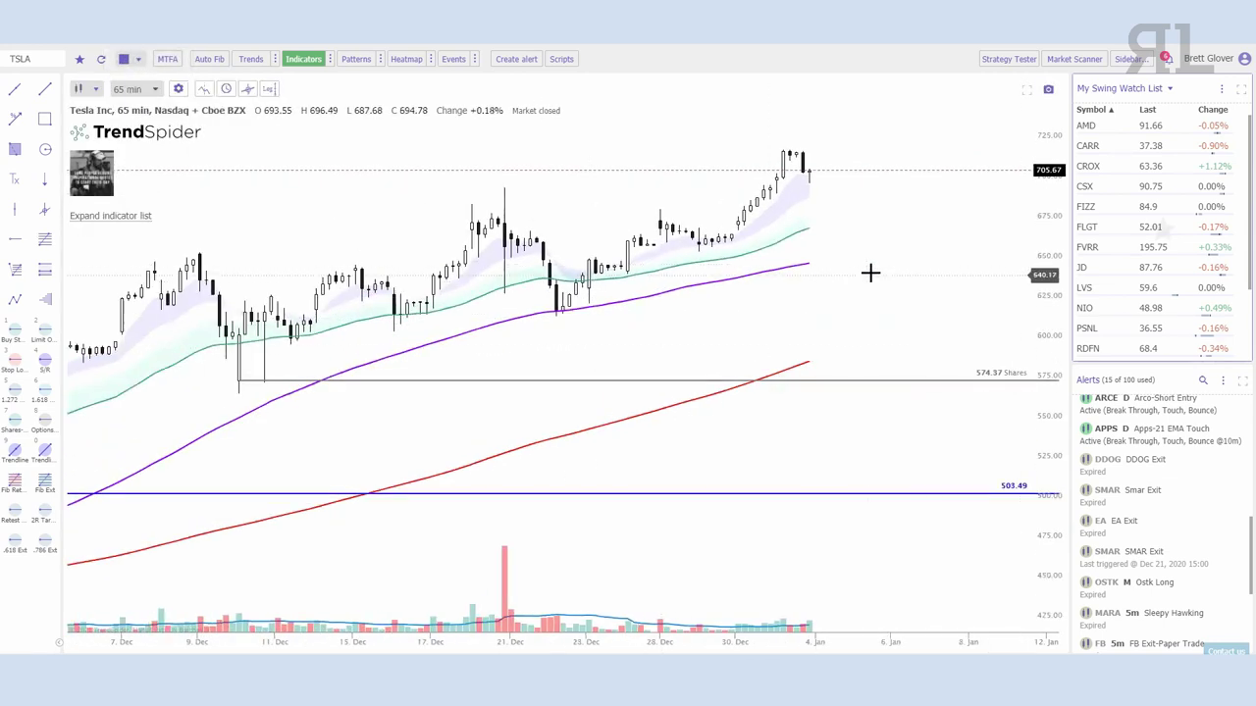
left_click(169, 61)
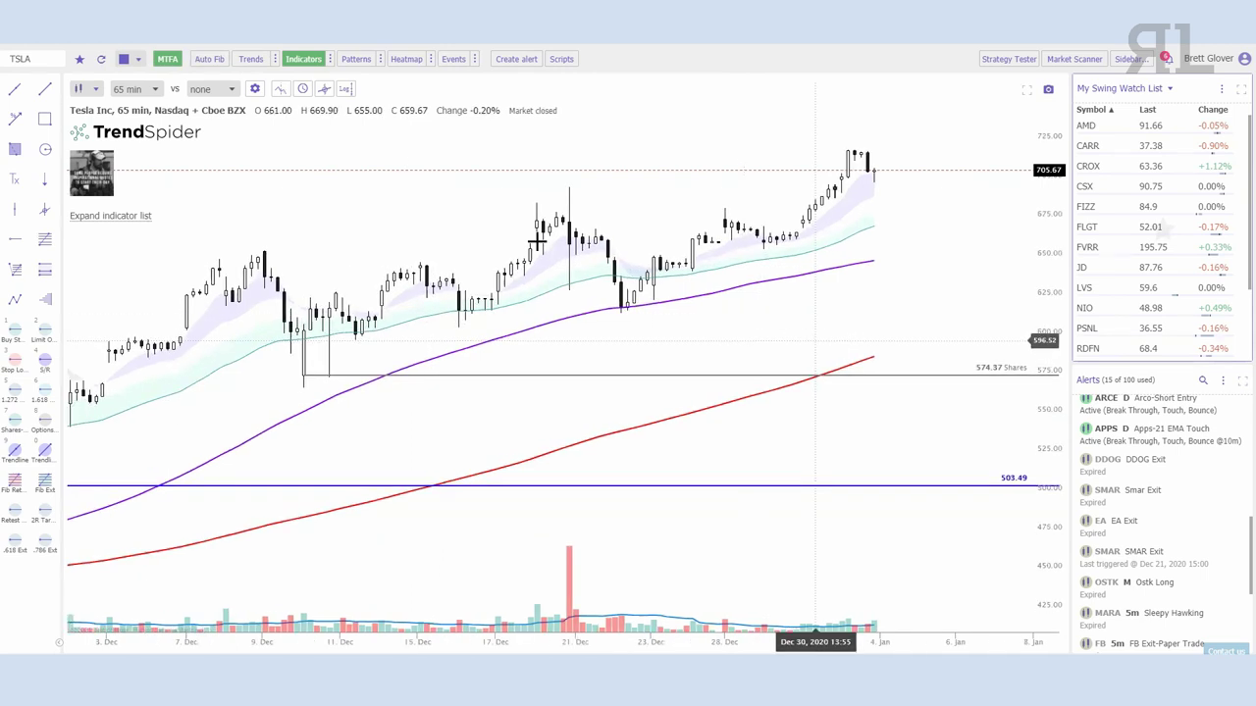
Set the multi-timeframe 'vs' comparison to Daily
left_click(212, 89)
left_click(218, 129)
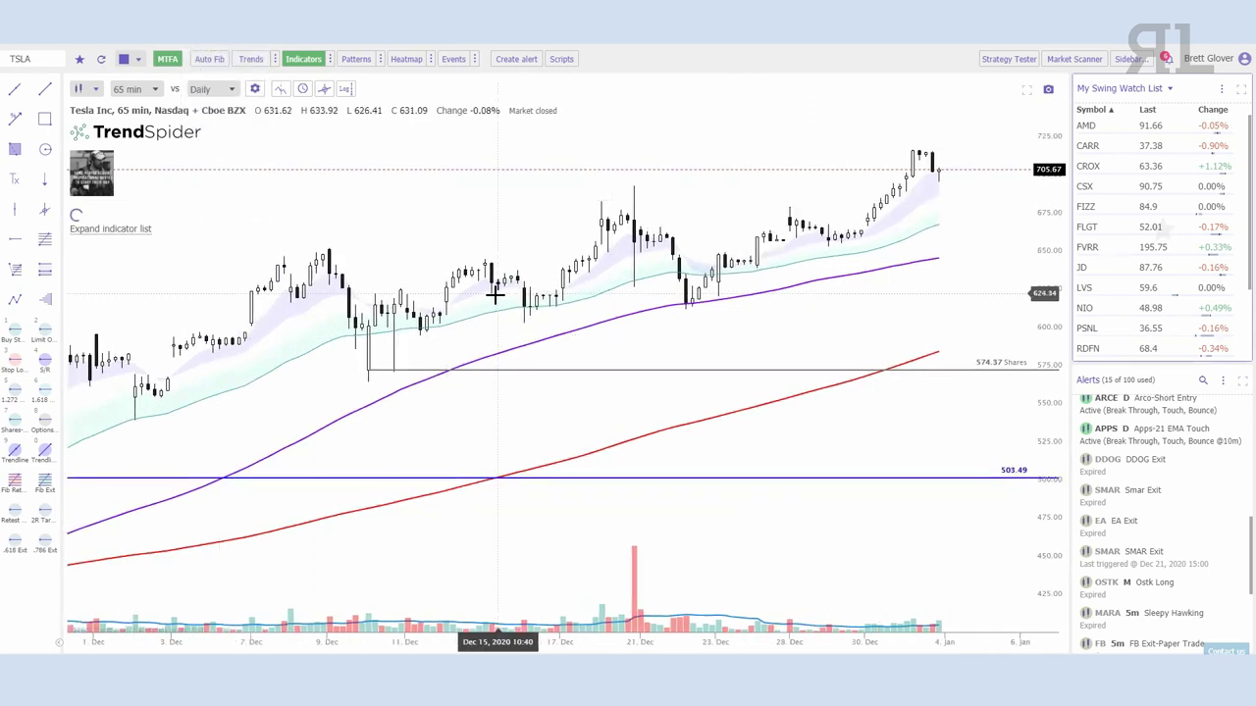
scroll(877, 468, "up", 2)
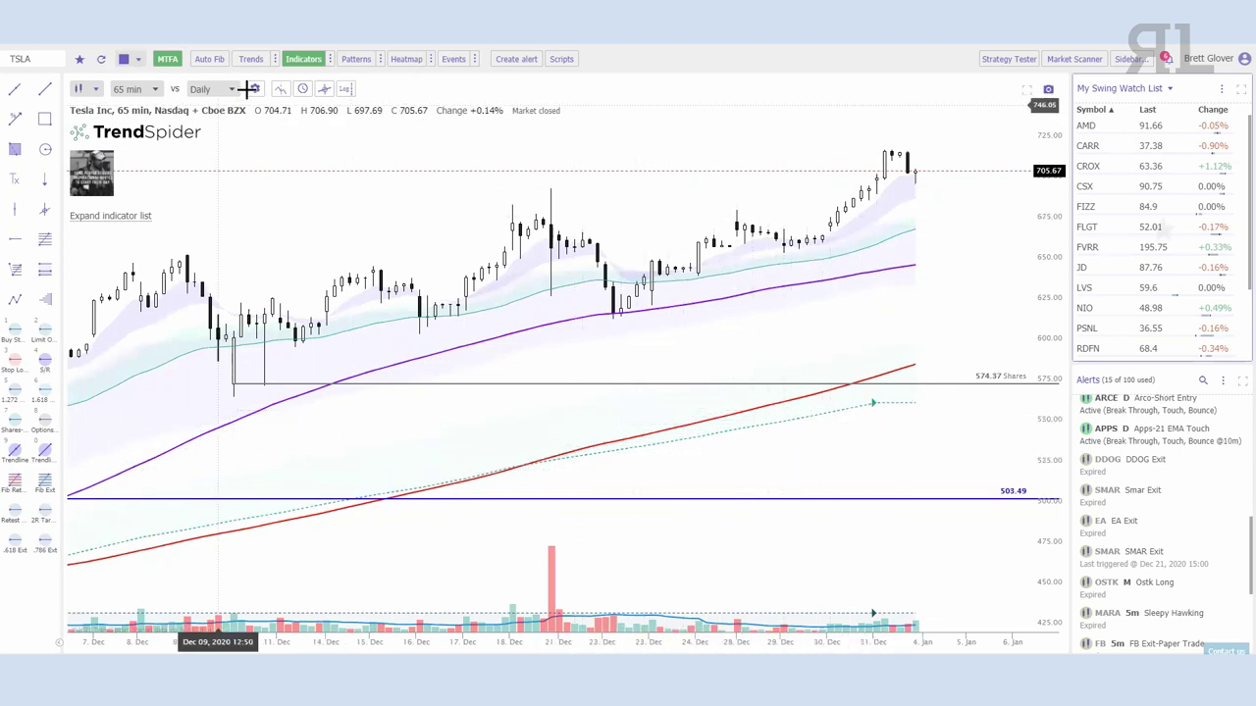
Hide the MA clouds and switch SMA 100 and 200 to daily values (418.11, 292.13)
left_click(110, 217)
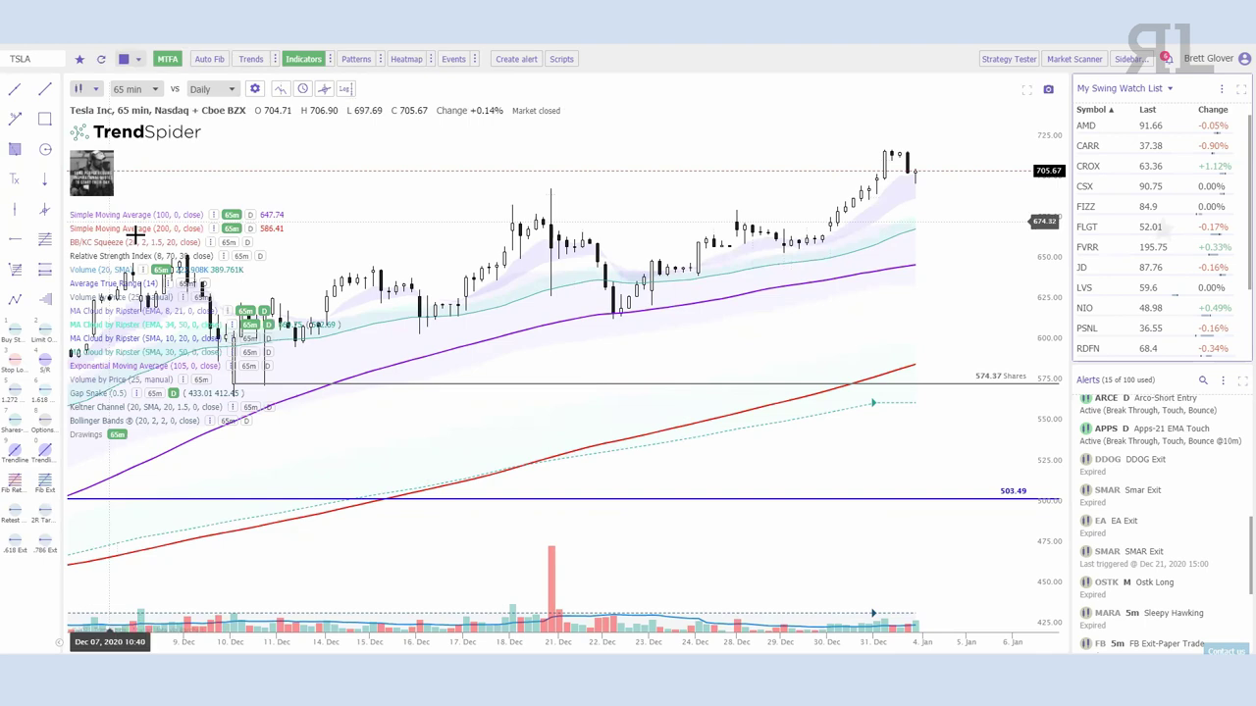
left_click(245, 312)
left_click(232, 214)
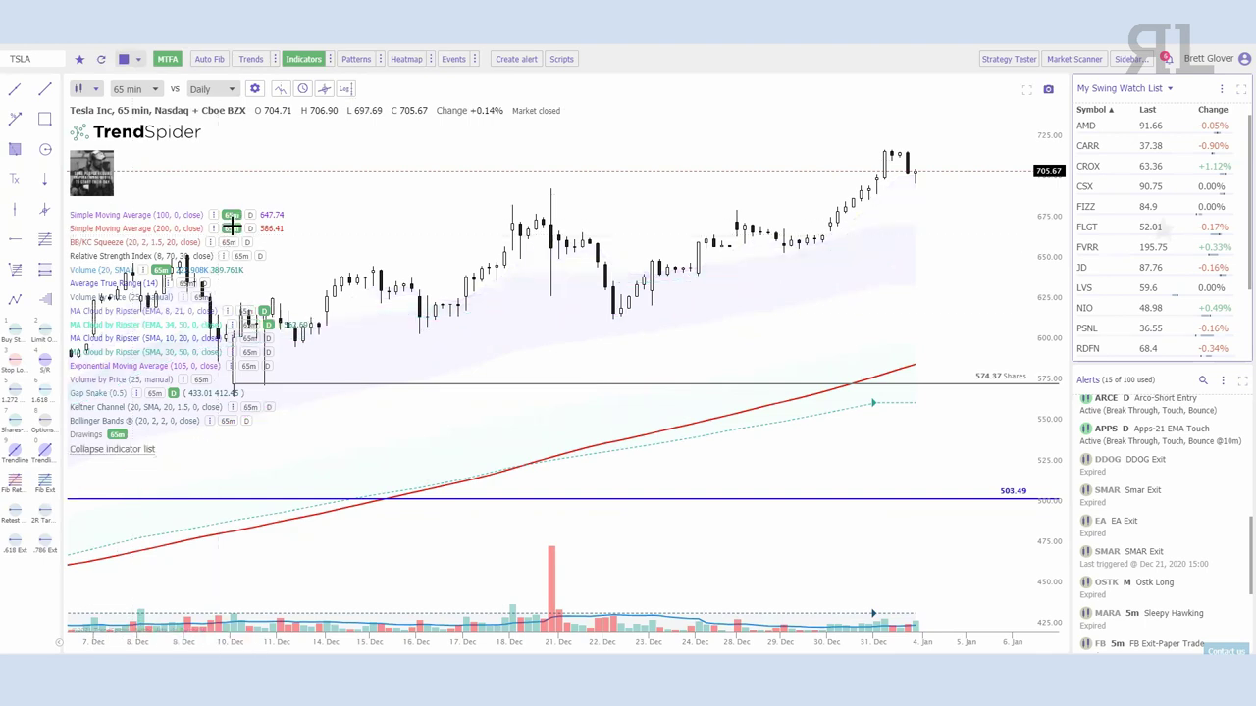
left_click(231, 227)
left_click(250, 214)
left_click(250, 227)
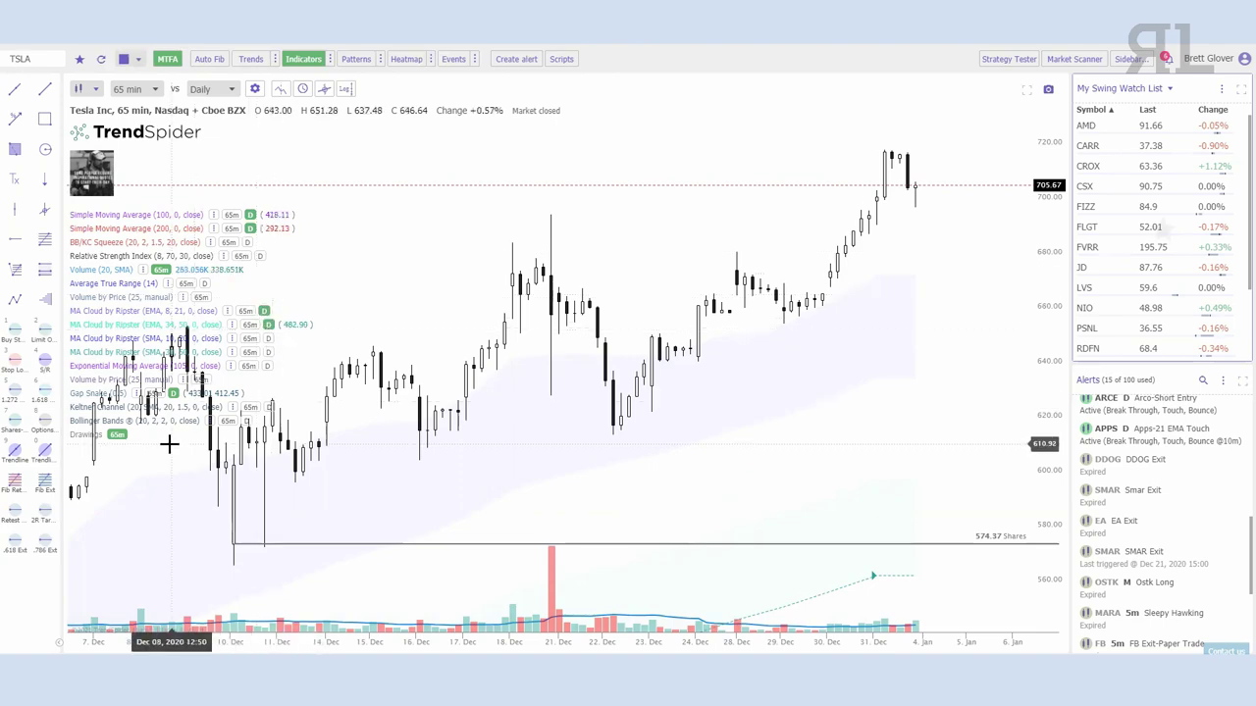
double_click(278, 427)
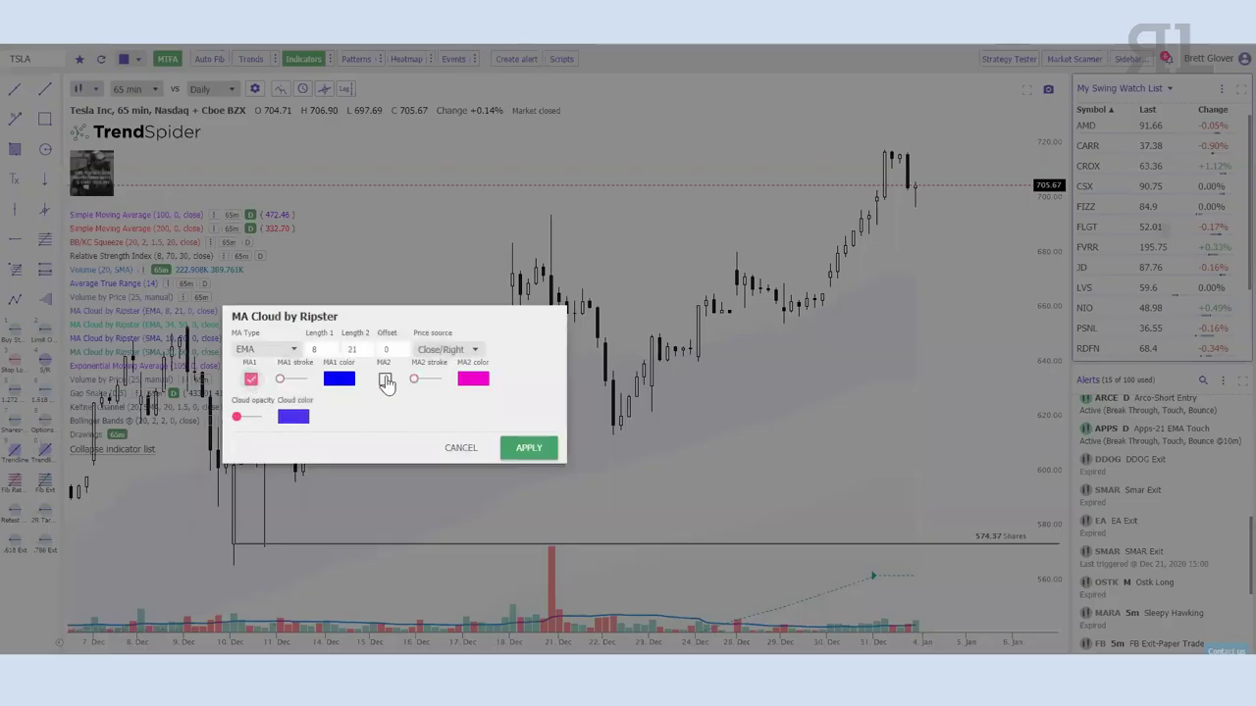
left_click(528, 448)
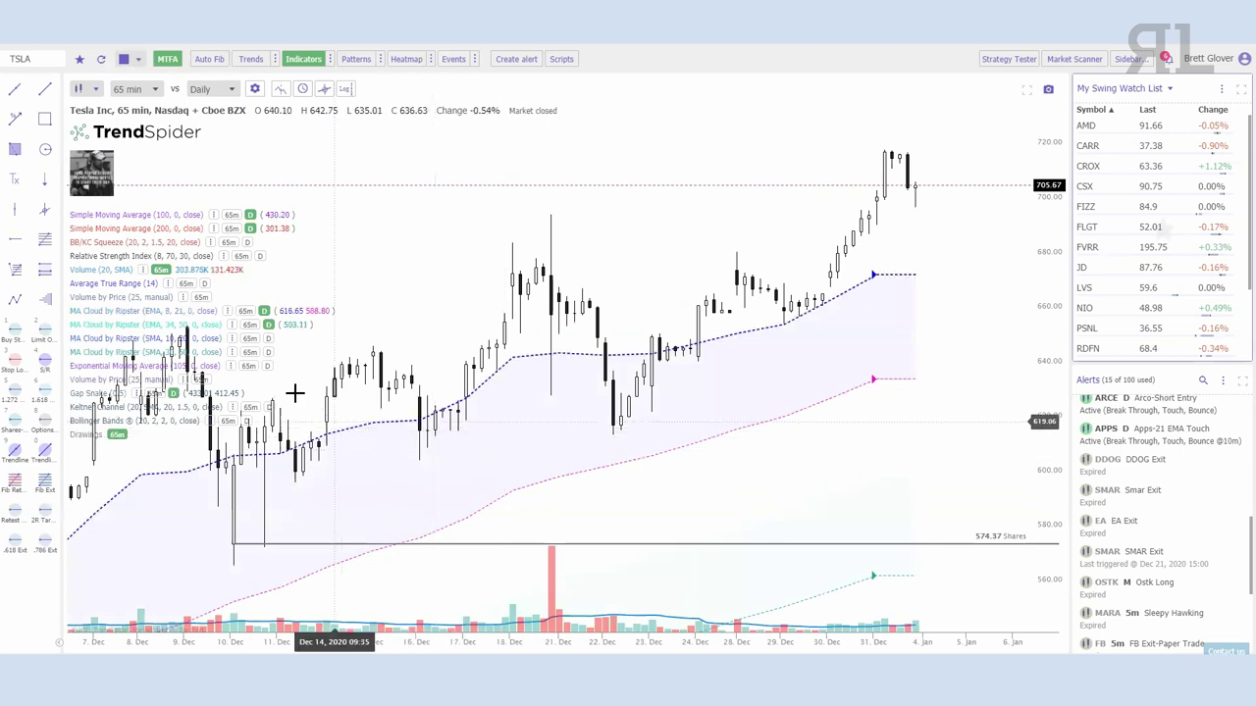
left_click(230, 326)
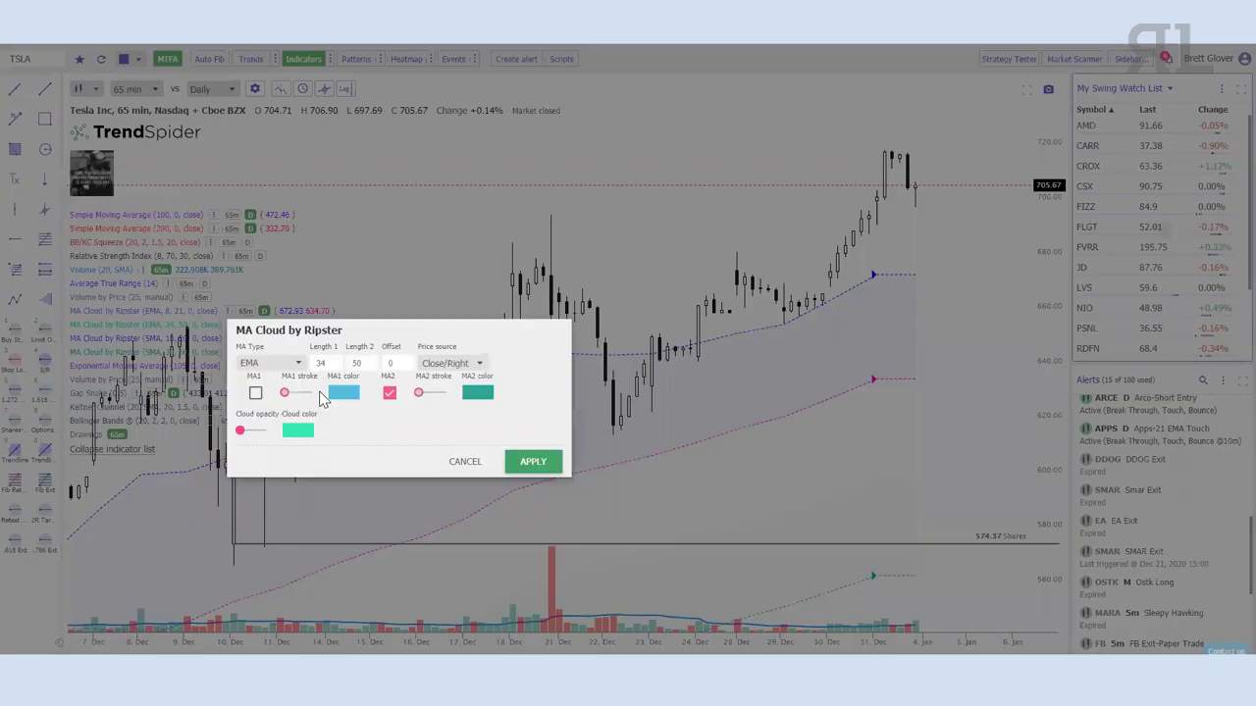
left_click(532, 462)
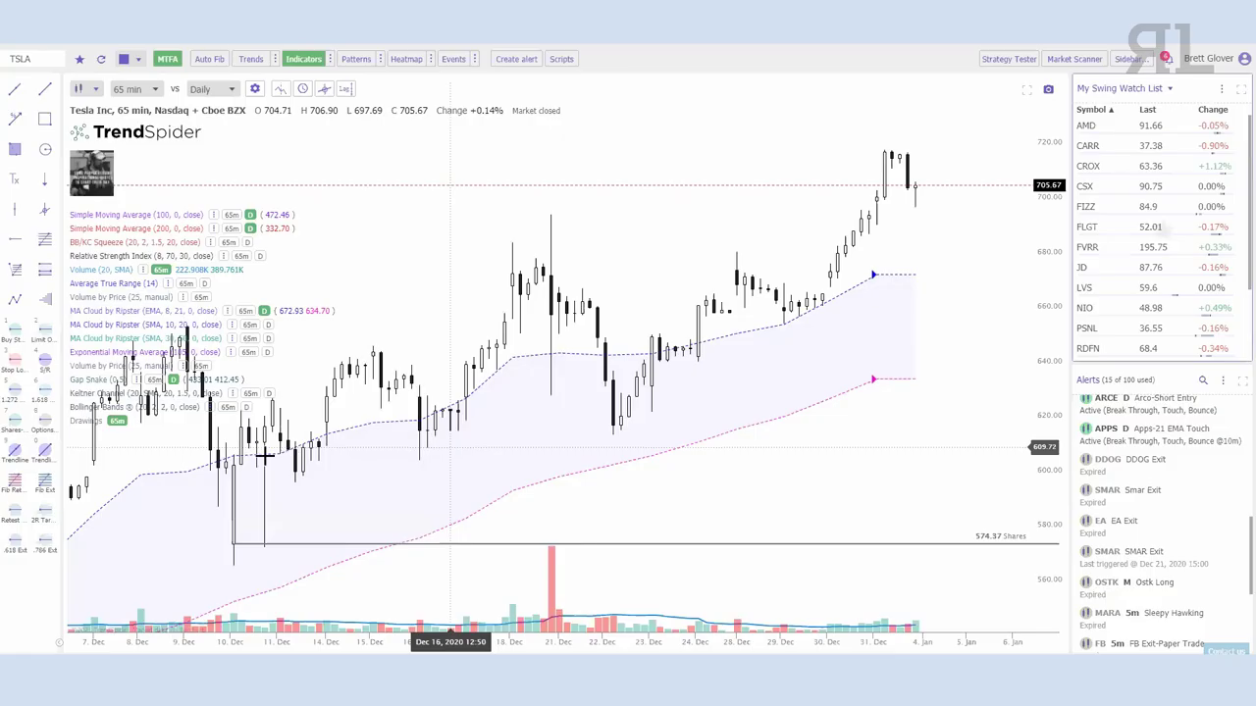
scroll(841, 316, "down", 3)
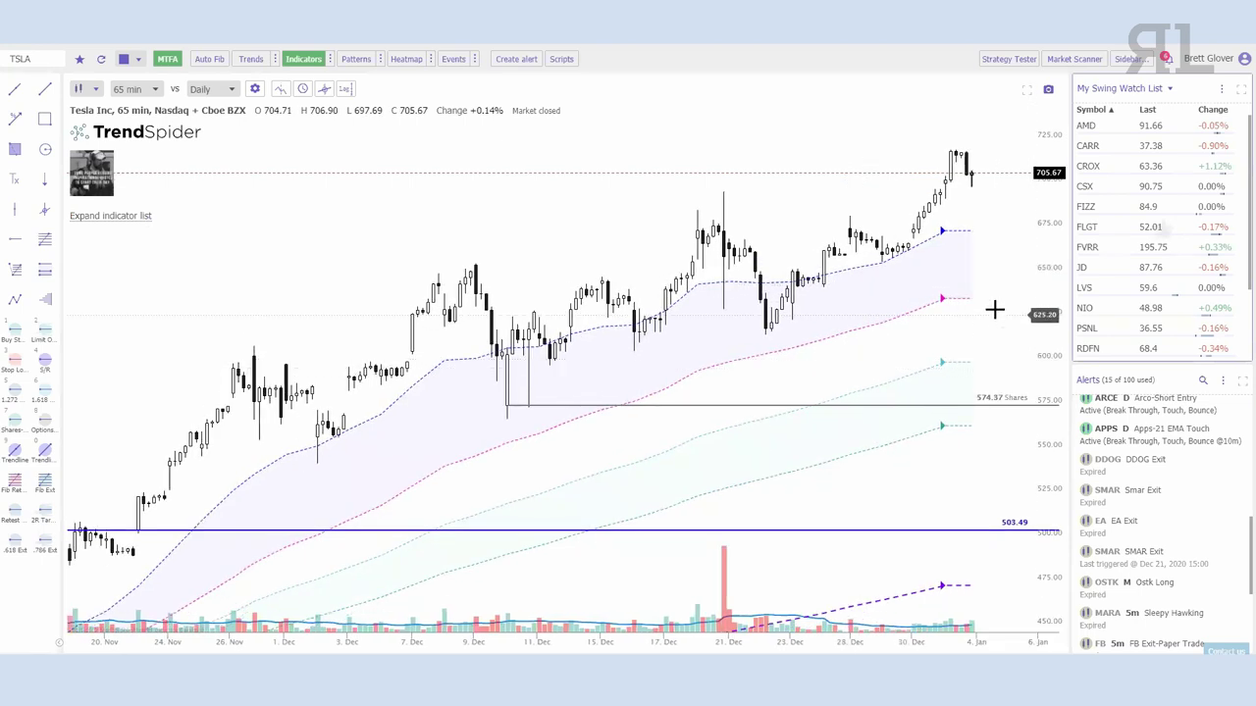
scroll(634, 443, "down", 2)
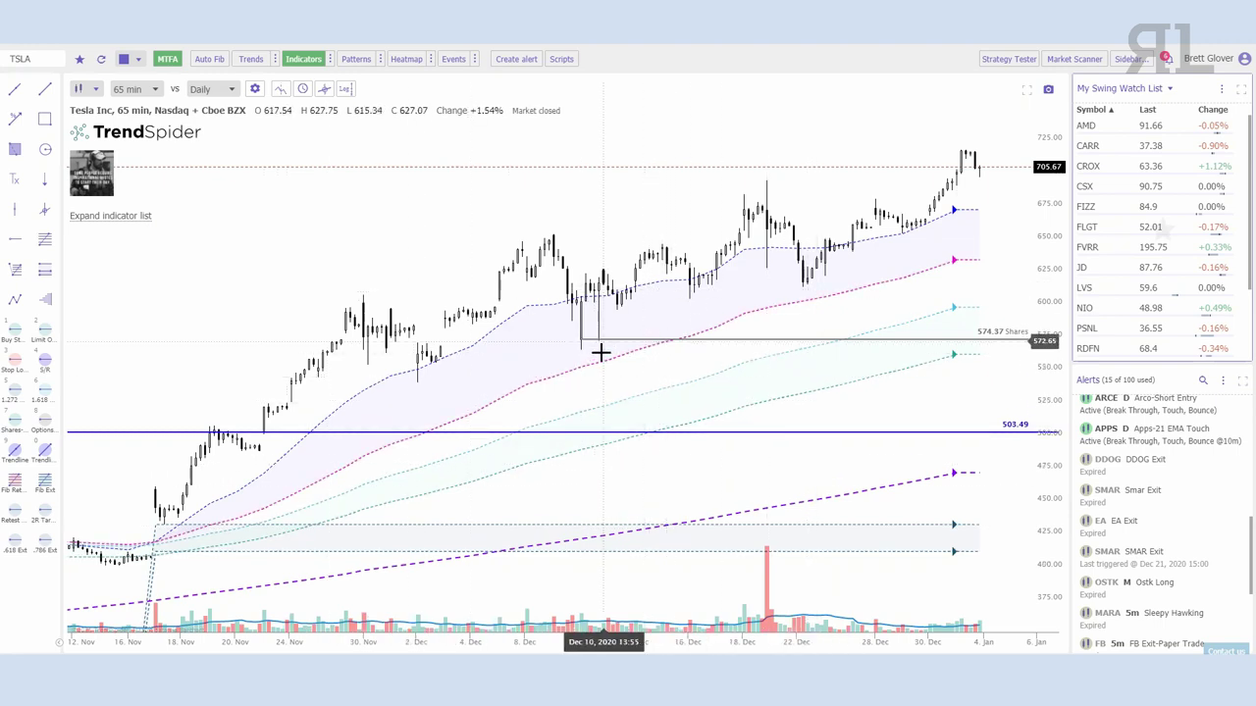
scroll(588, 383, "up", 1)
scroll(471, 323, "up", 1)
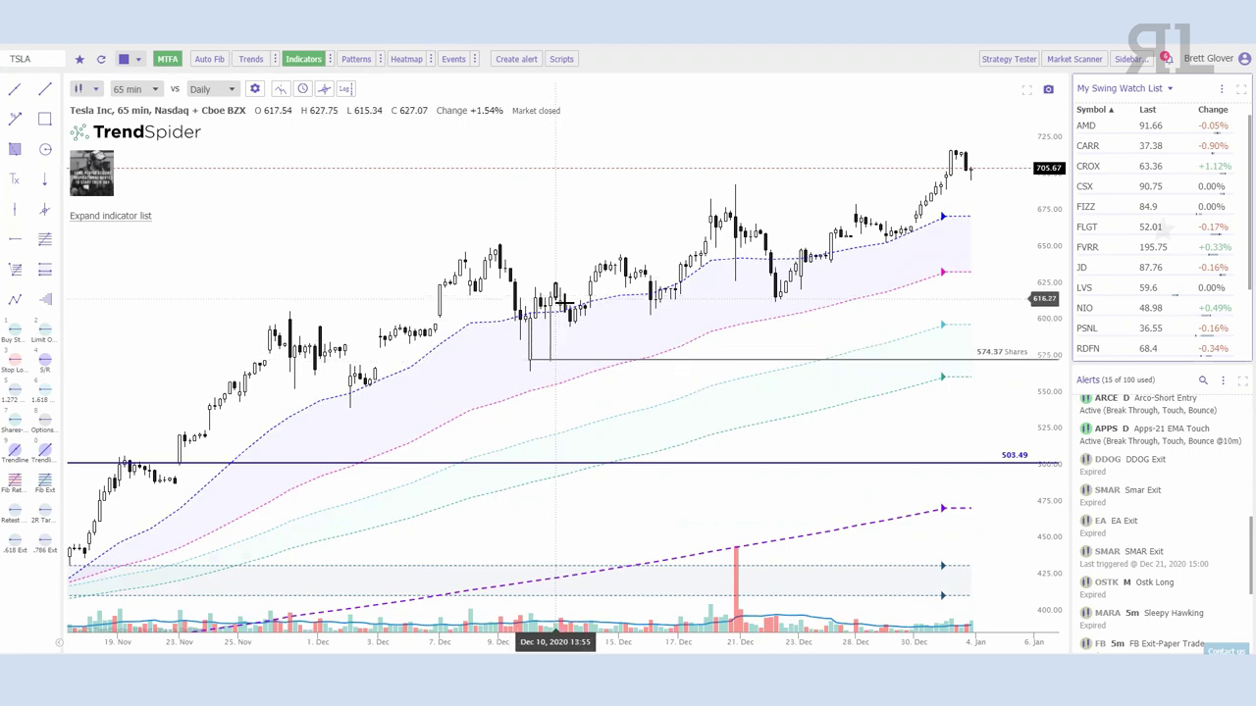
left_click(134, 89)
Set the interval to 5 min and the MTF 'vs' timeframe to 15 min
left_click(142, 75)
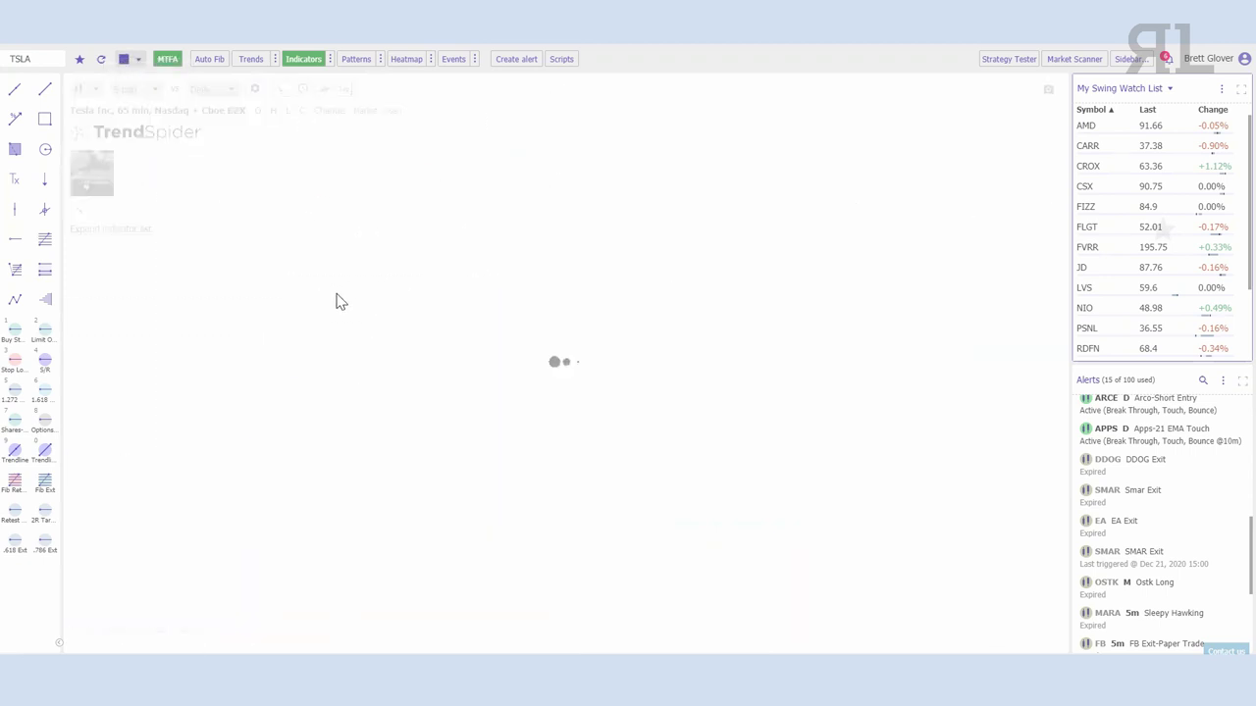
left_click(208, 89)
scroll(216, 110, "up", 3)
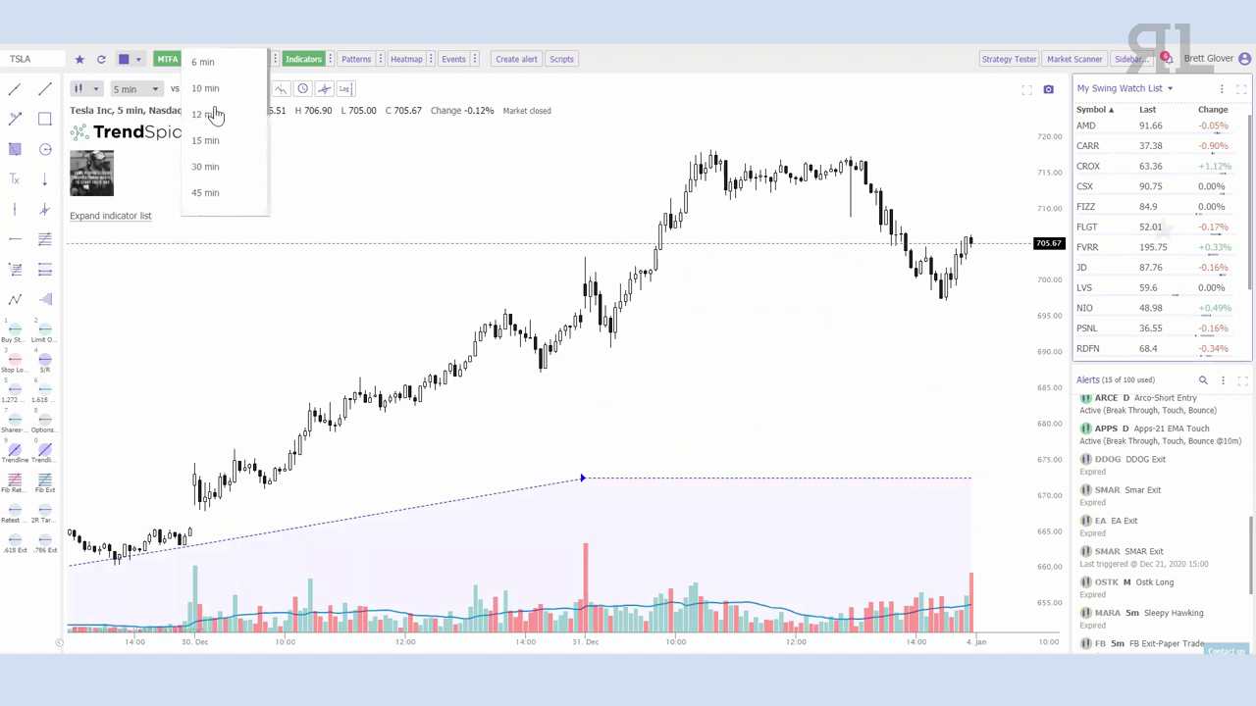
left_click(208, 142)
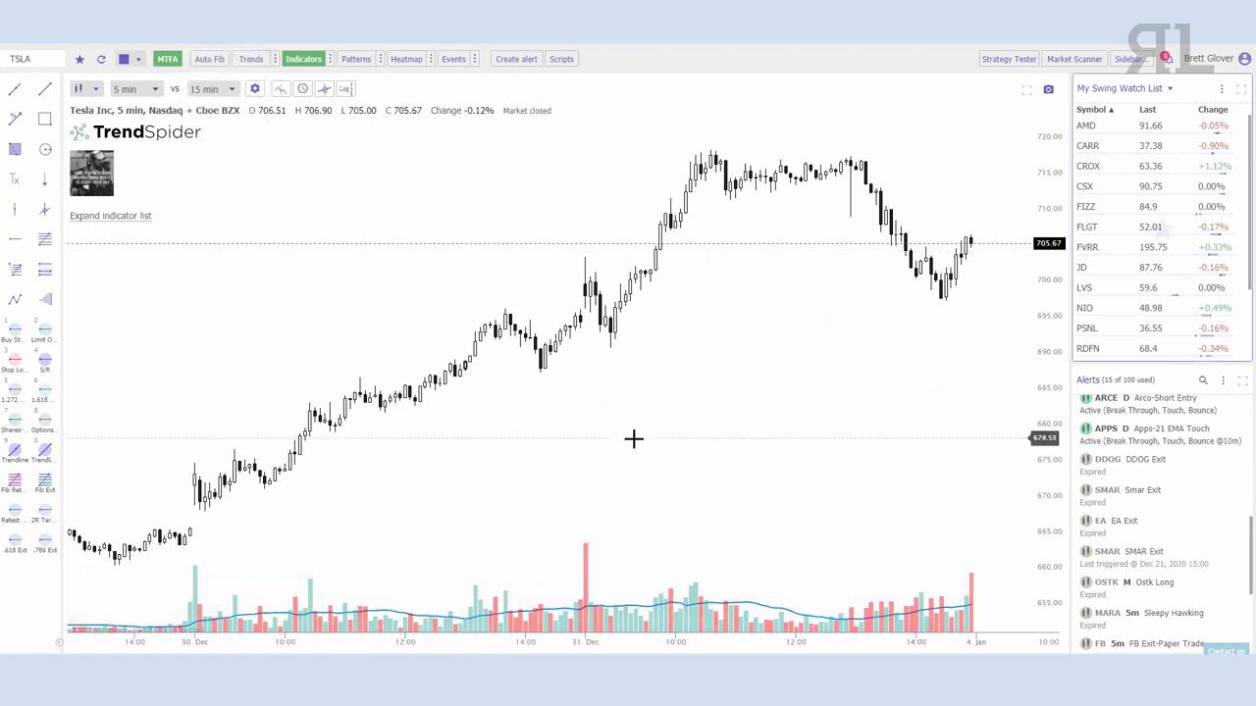
scroll(813, 407, "up", 4)
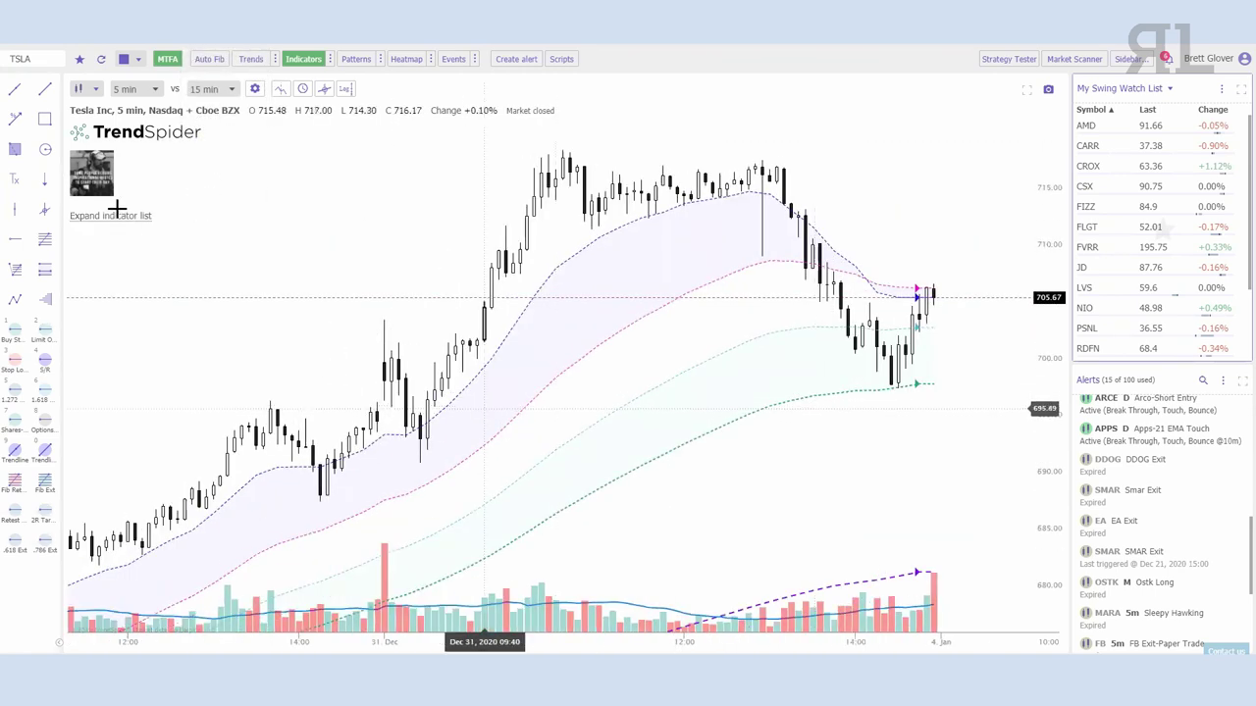
scroll(294, 440, "down", 3)
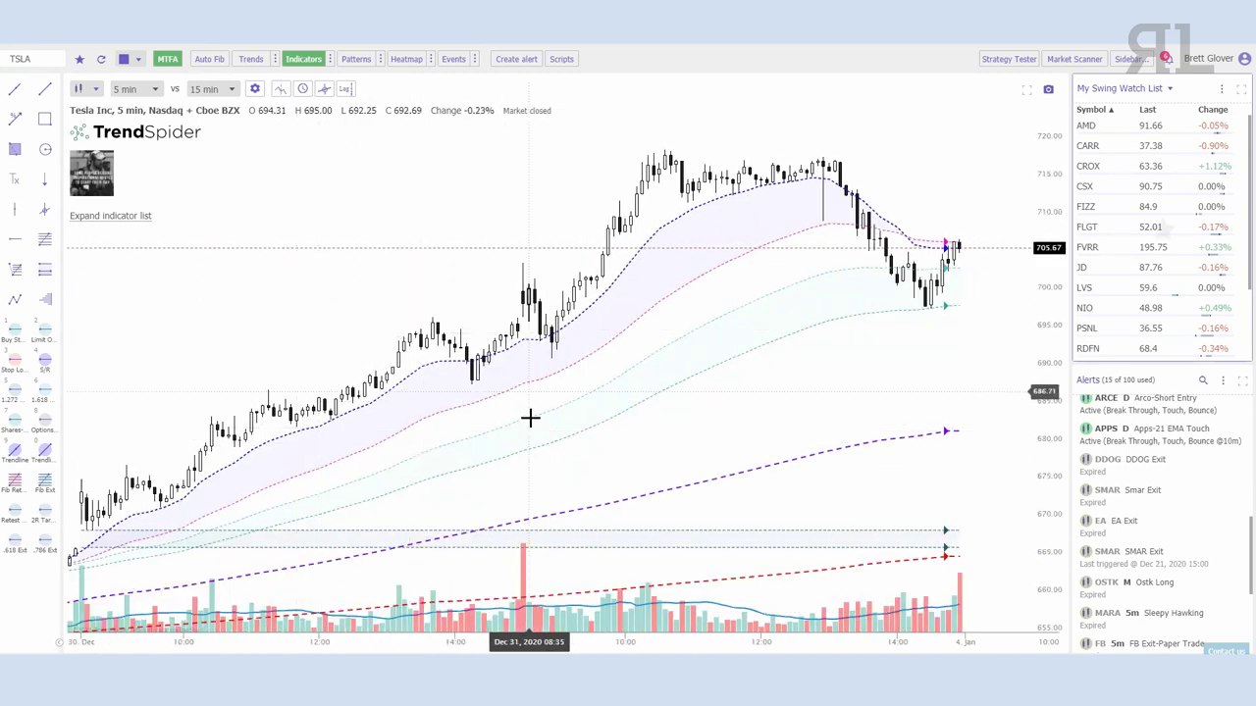
scroll(869, 449, "left", 5)
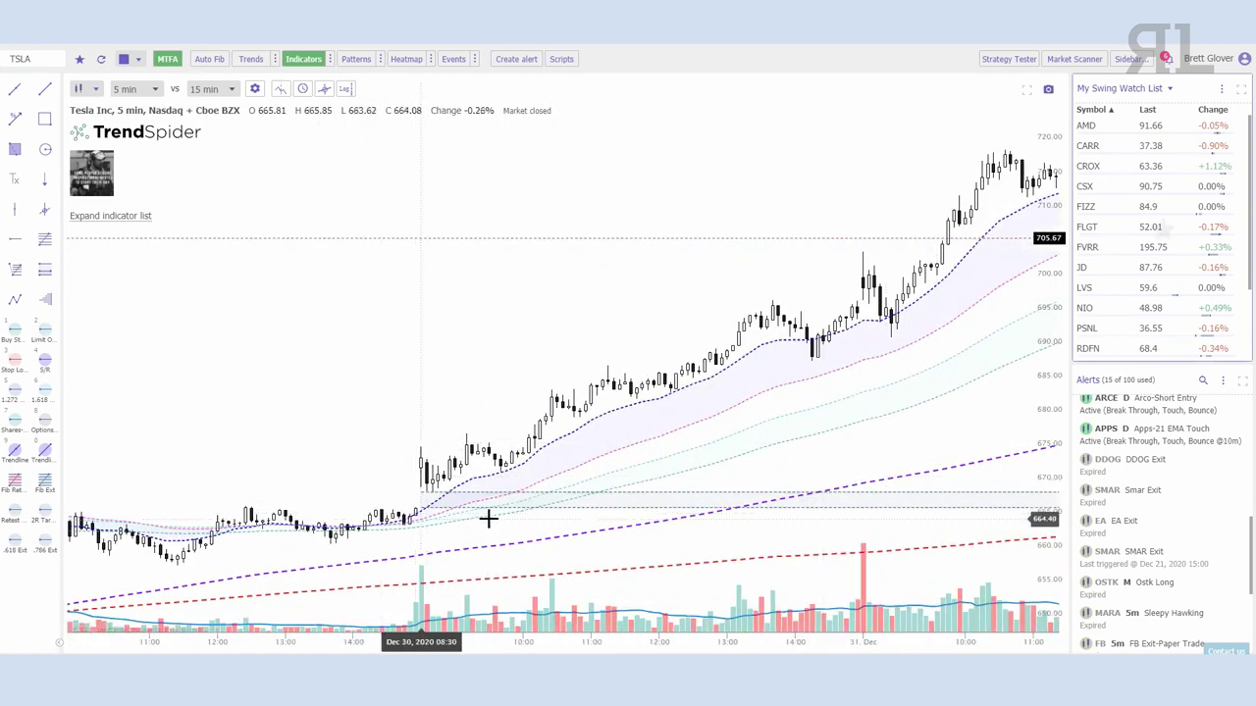
scroll(762, 462, "up", 3)
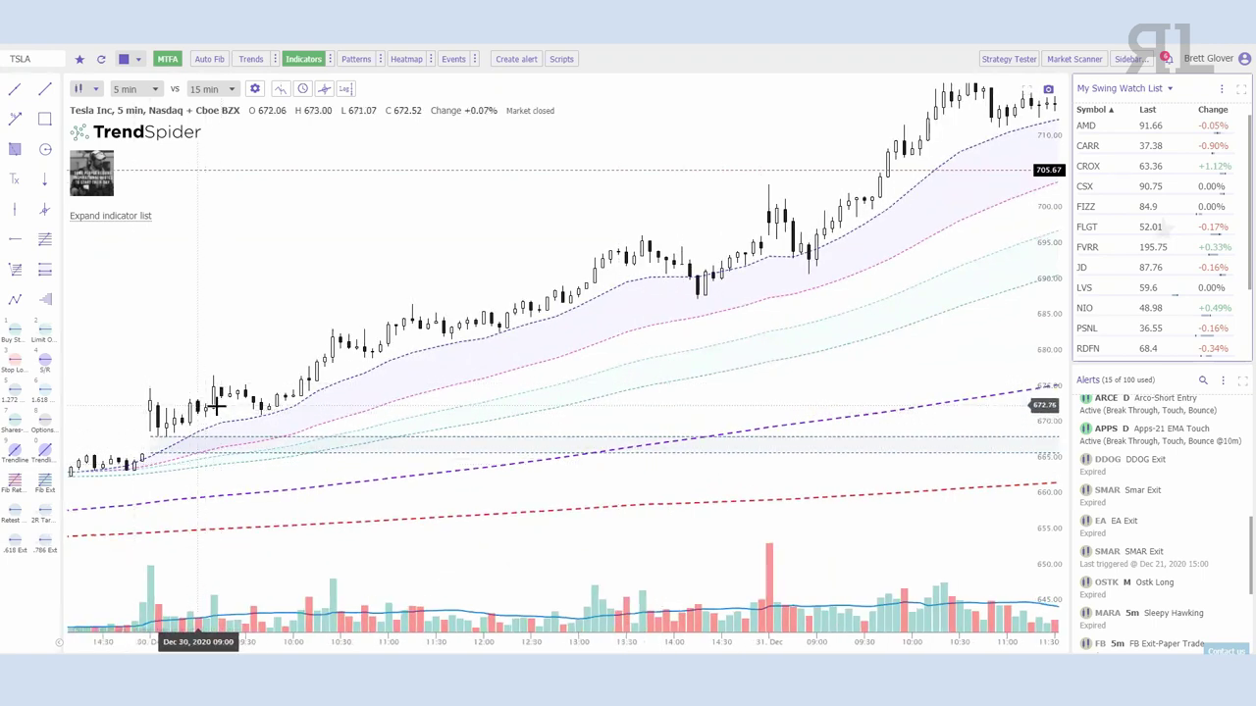
Enable the 15m and 5m tags on the RSI (8, 70, 30), then choose the four-chart layout
left_click(134, 216)
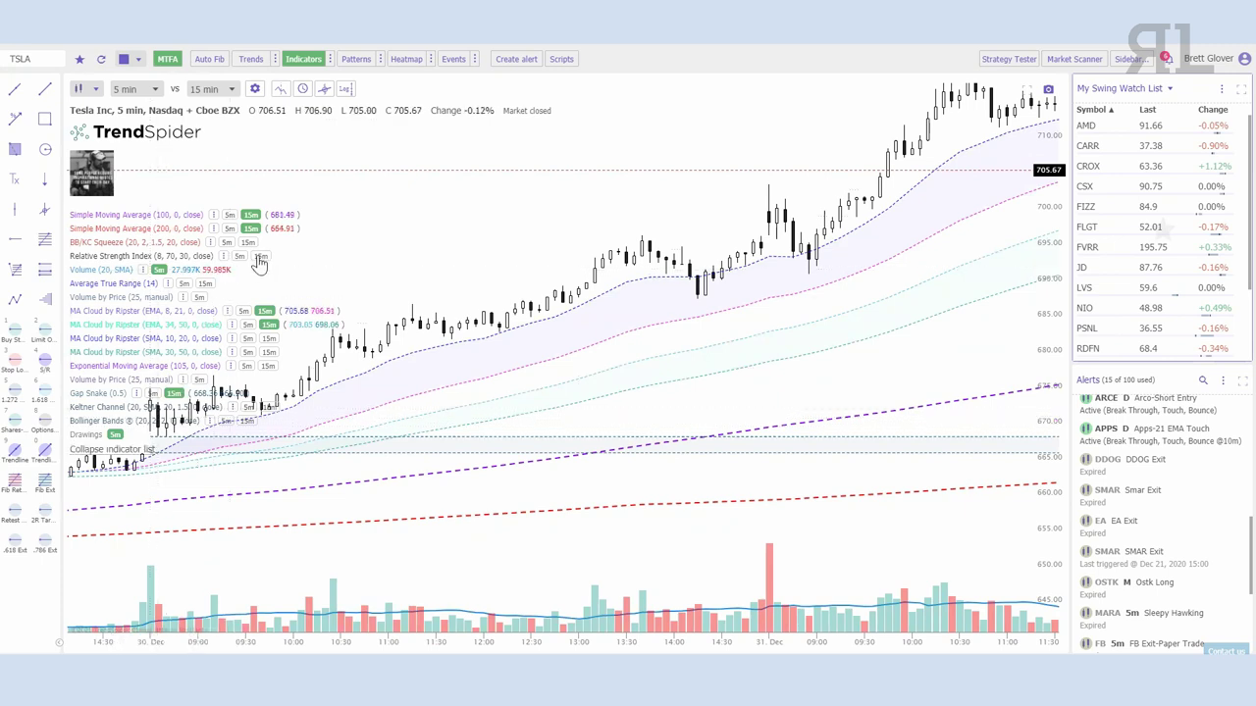
left_click(260, 257)
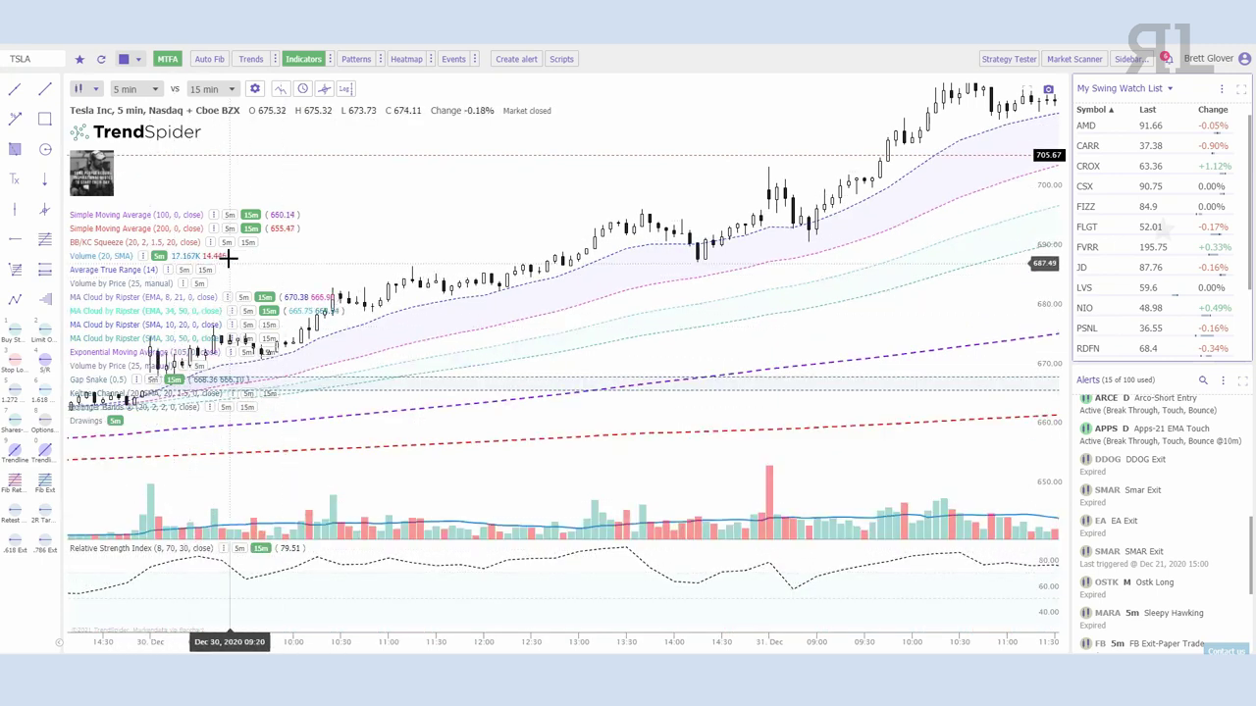
left_click(239, 549)
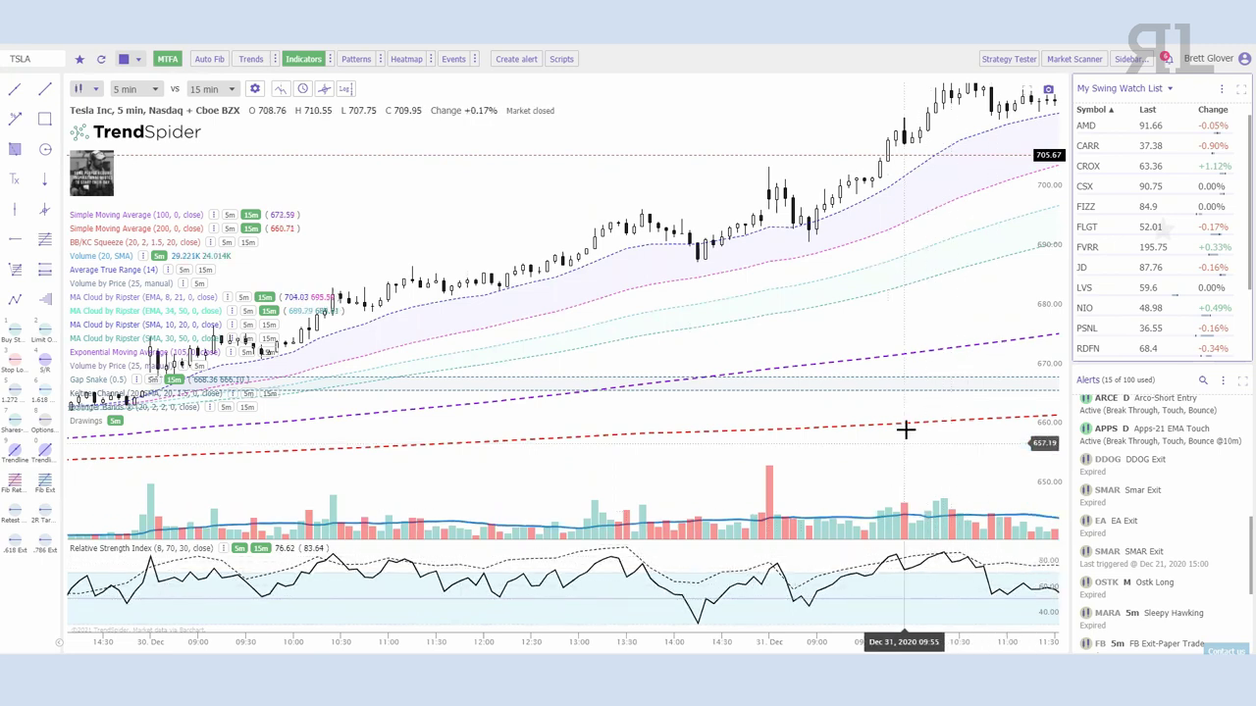
left_click_drag(827, 481, 550, 545)
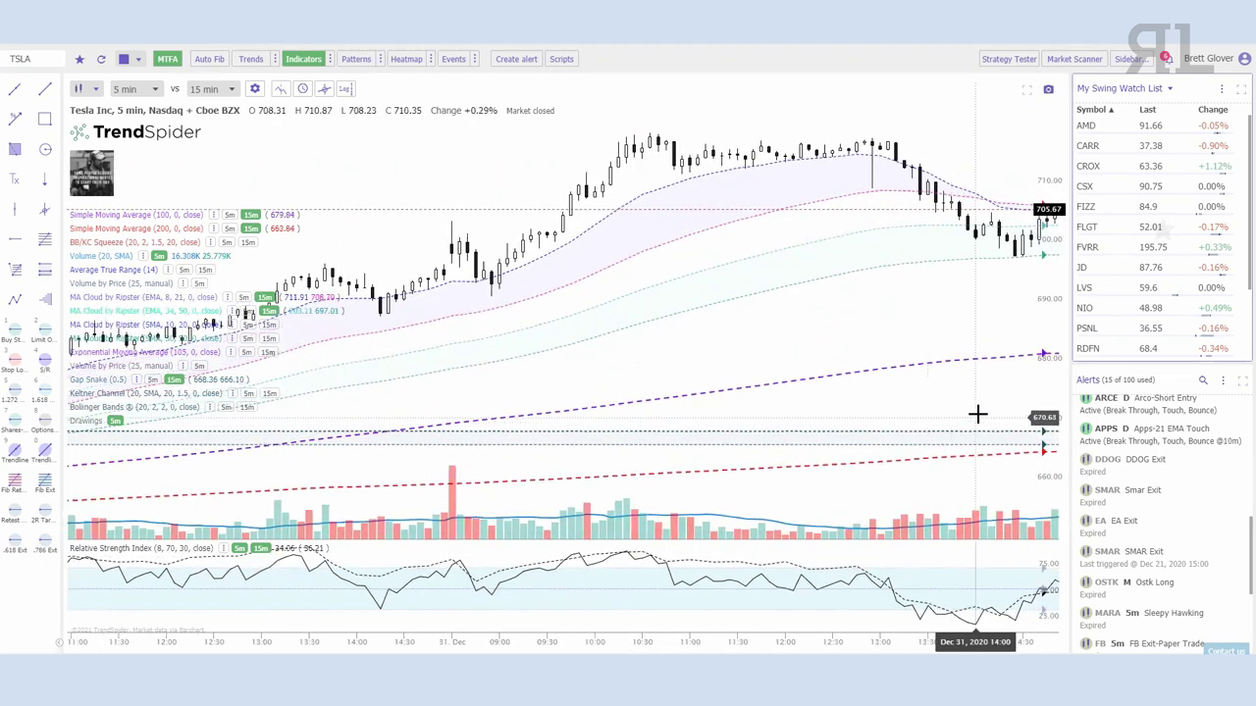
left_click_drag(977, 414, 597, 415)
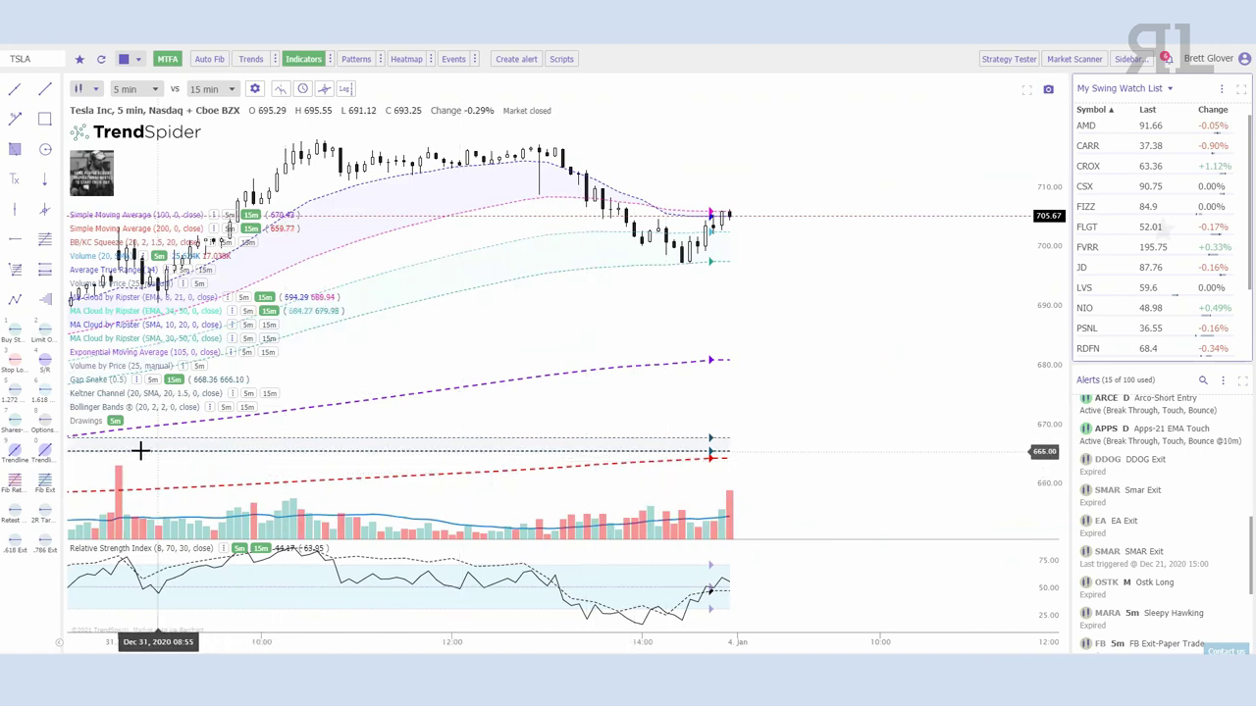
left_click(105, 439)
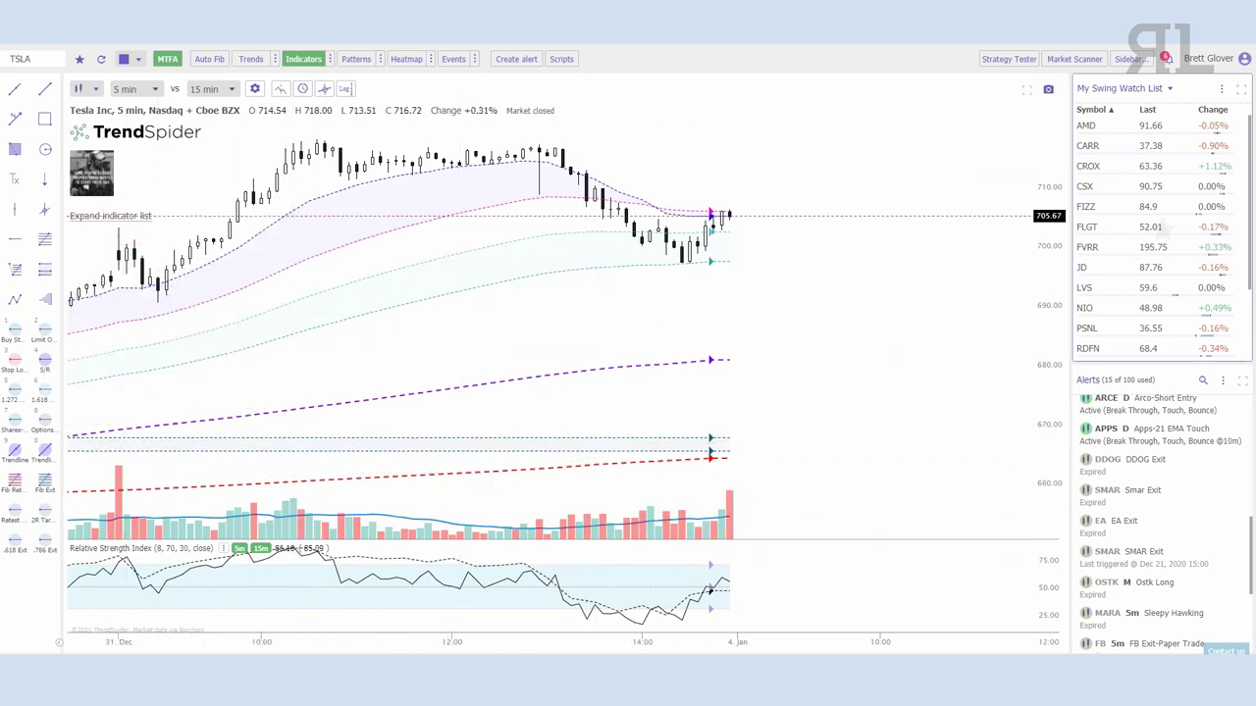
left_click(140, 62)
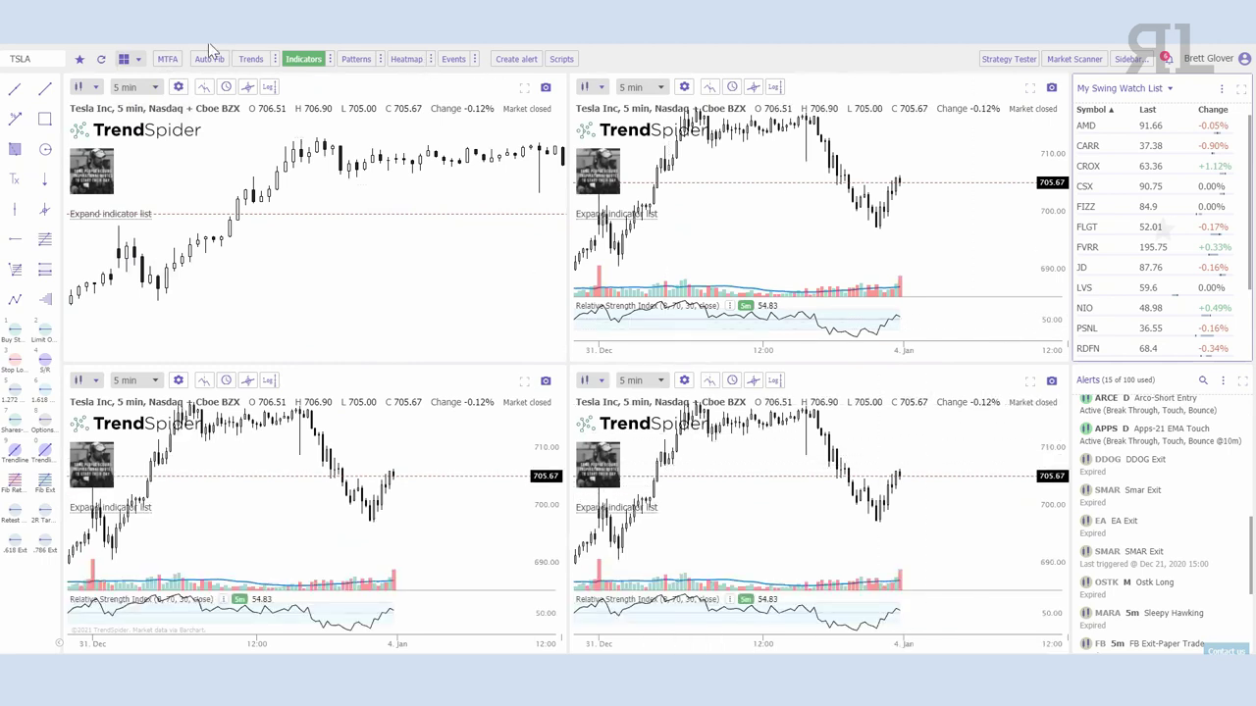
Switch back to a 1-chart layout and bring up the interval list
left_click(140, 60)
left_click(172, 86)
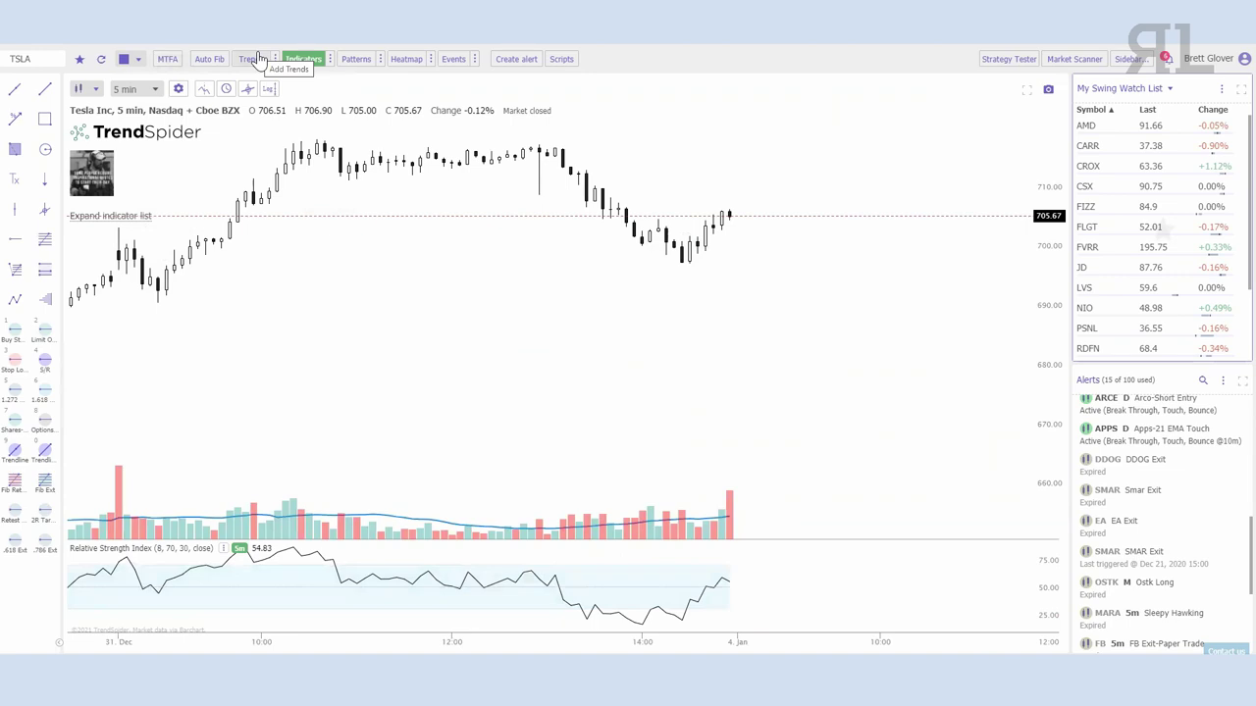
scroll(883, 372, "down", 1)
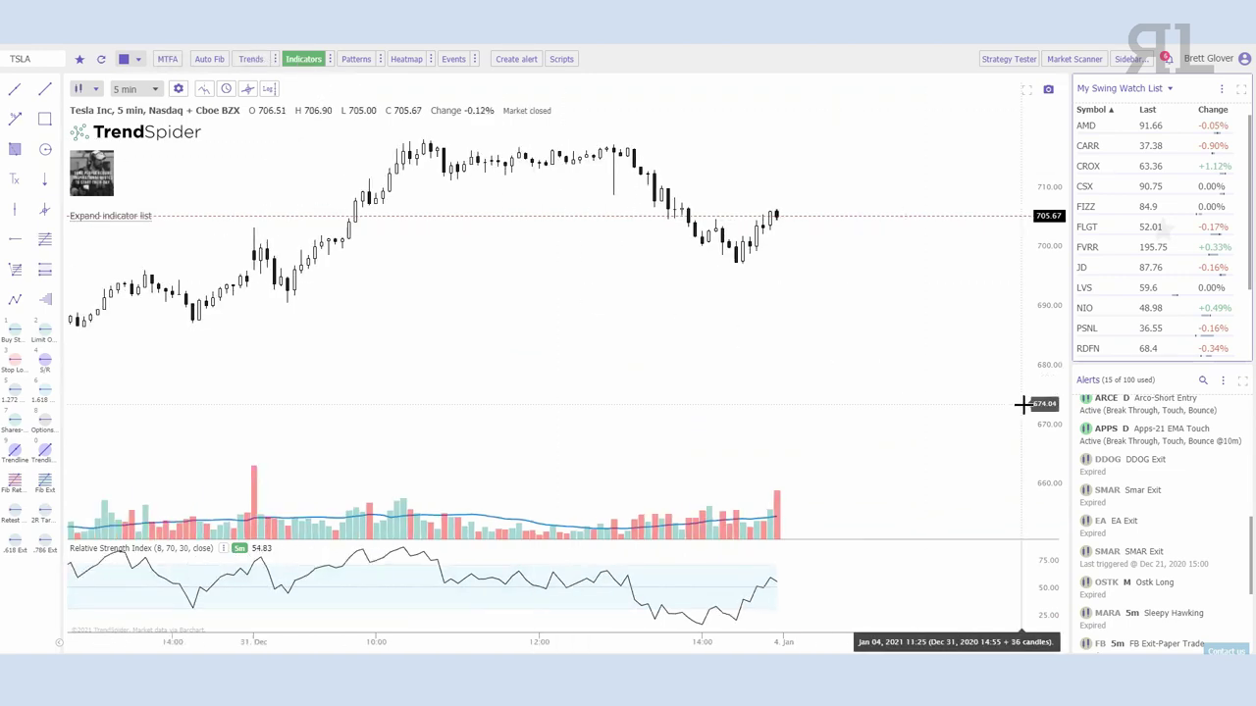
left_click(126, 88)
scroll(145, 167, "down", 2)
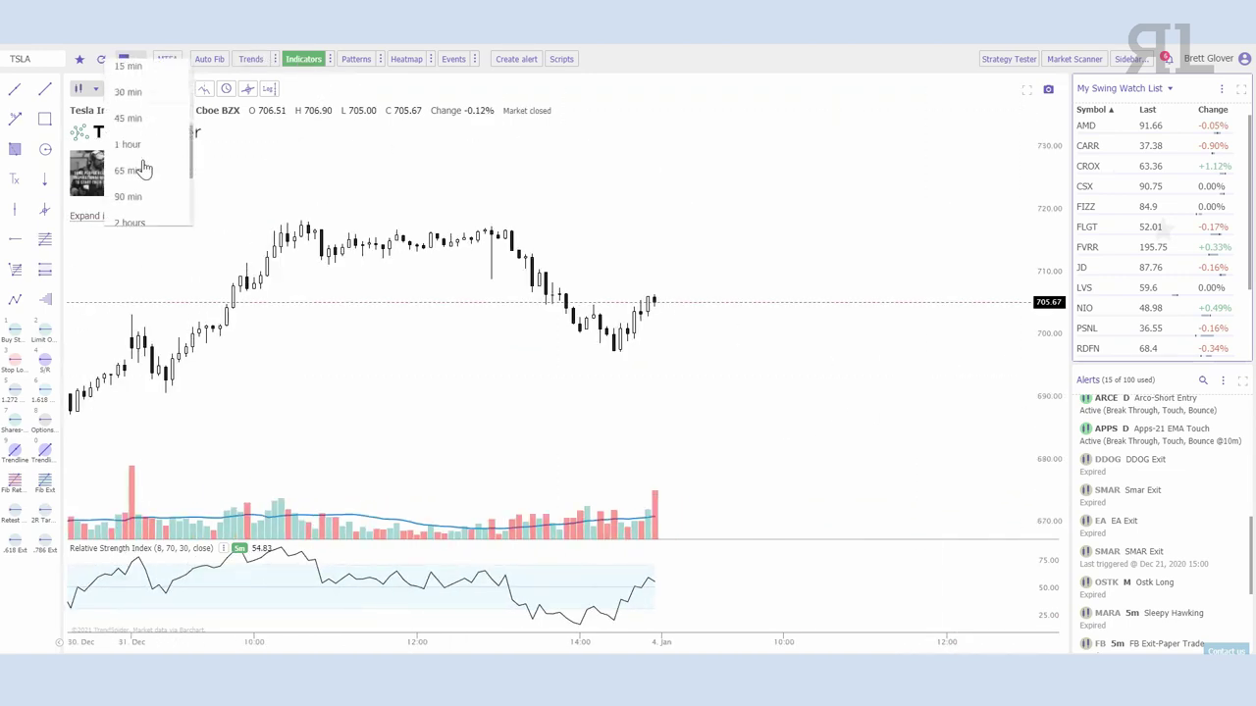
scroll(141, 196, "down", 2)
Switch TSLA to daily candles, zoom in, and draw a horizontal S/R line at 607.80
left_click(135, 168)
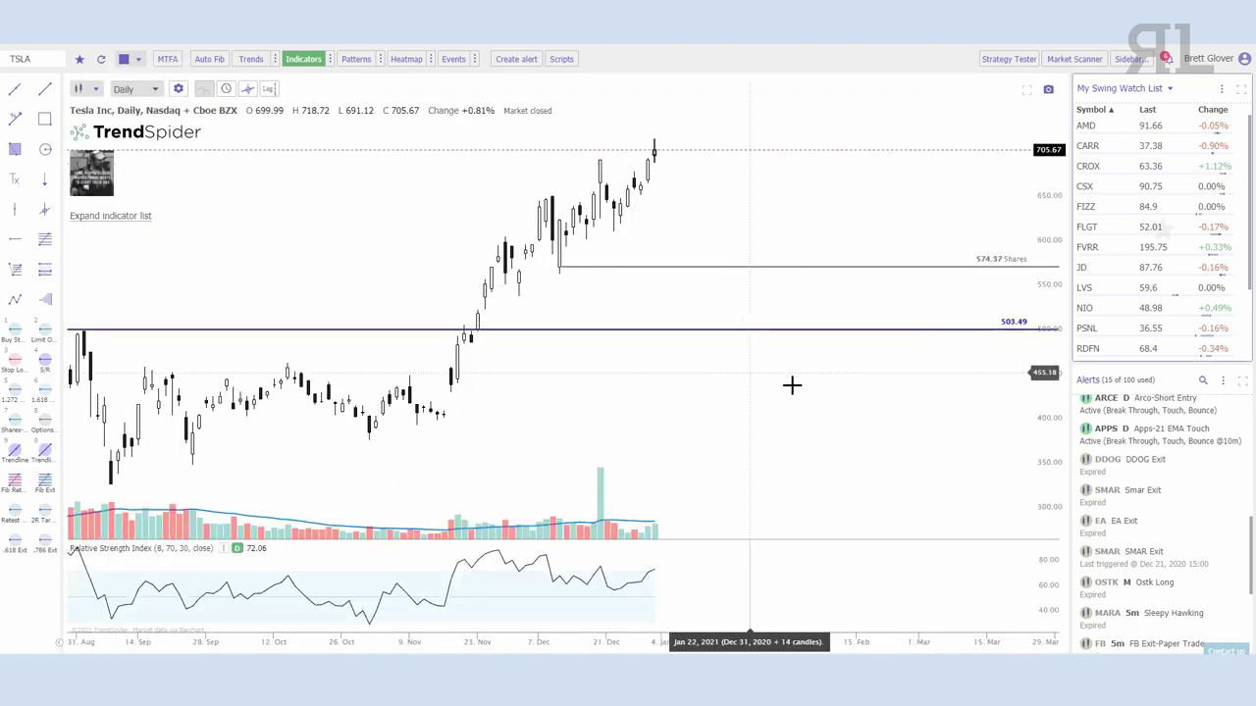
scroll(952, 397, "up", 3)
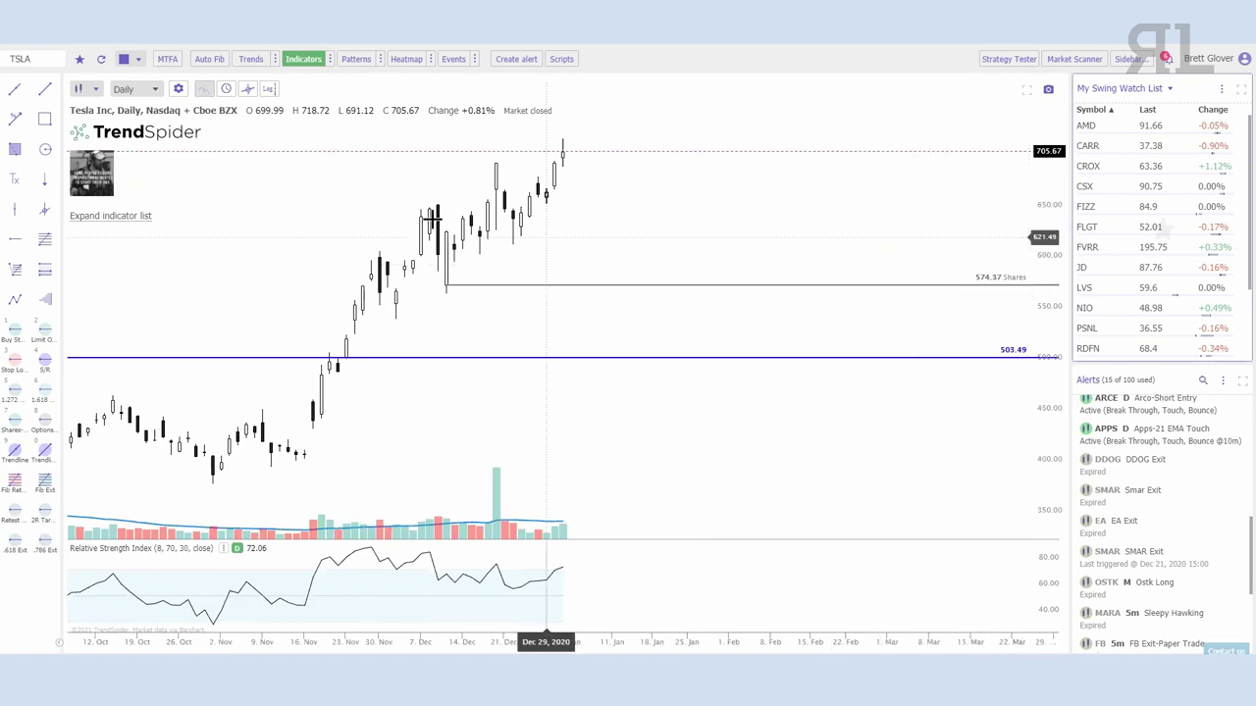
scroll(490, 231, "up", 1)
scroll(583, 281, "up", 2)
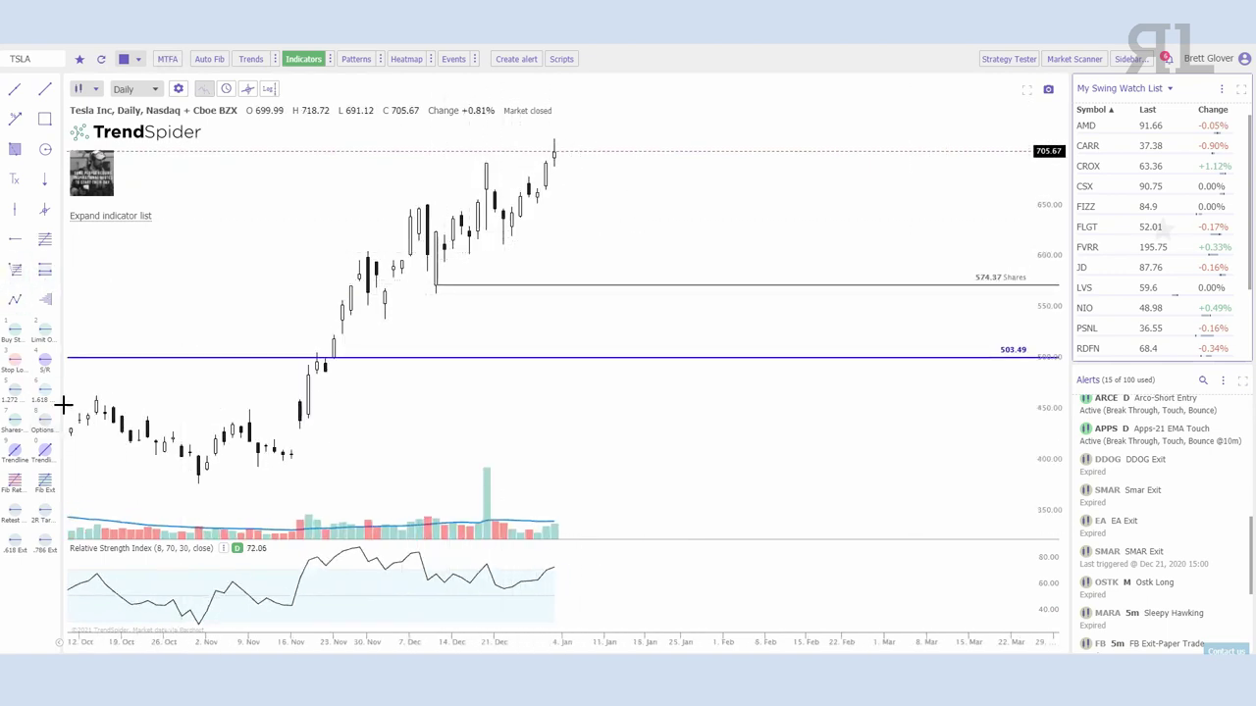
left_click(42, 365)
left_click(353, 252)
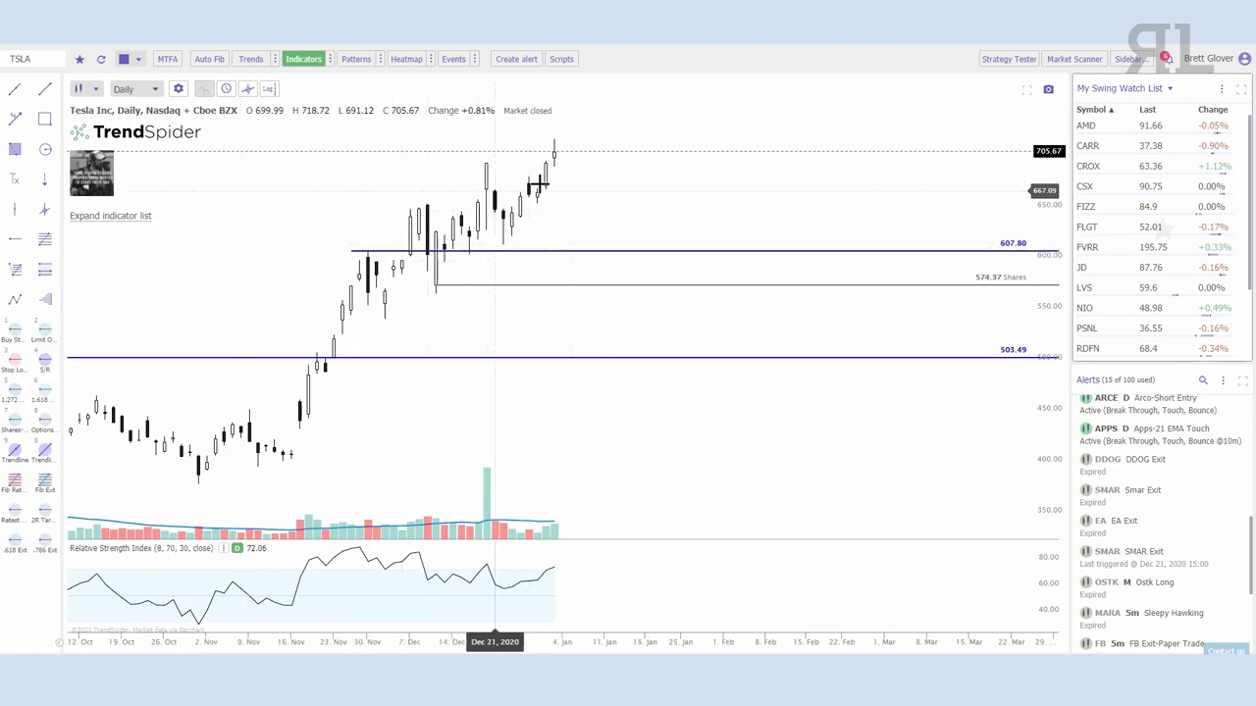
Start an alert from the 607.80 line's context menu and move the Create trend alert dialog left
right_click(619, 251)
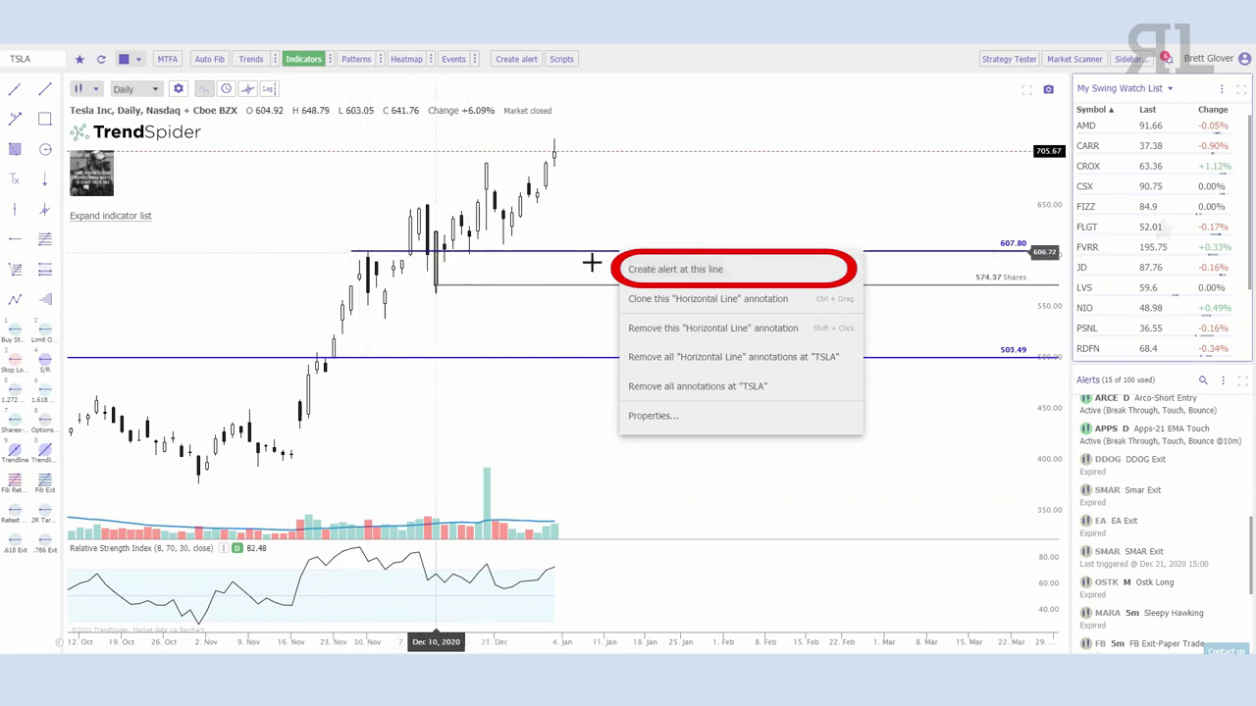
left_click(705, 270)
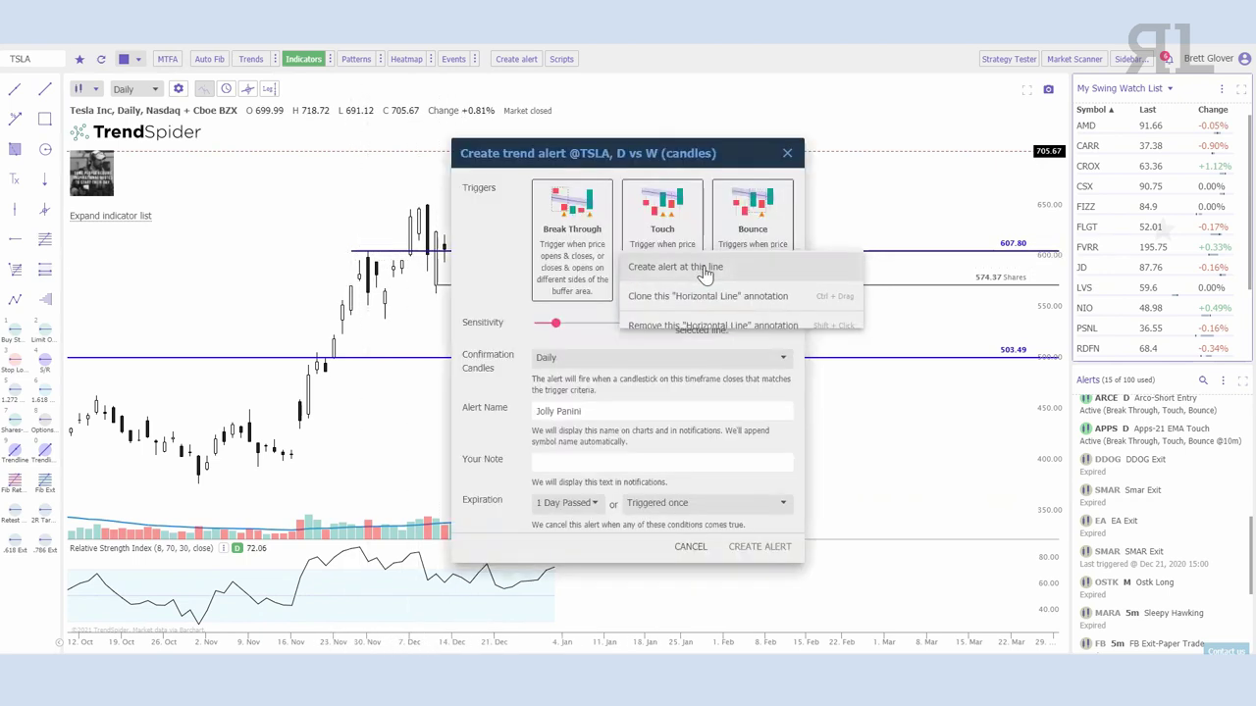
left_click_drag(671, 148, 418, 155)
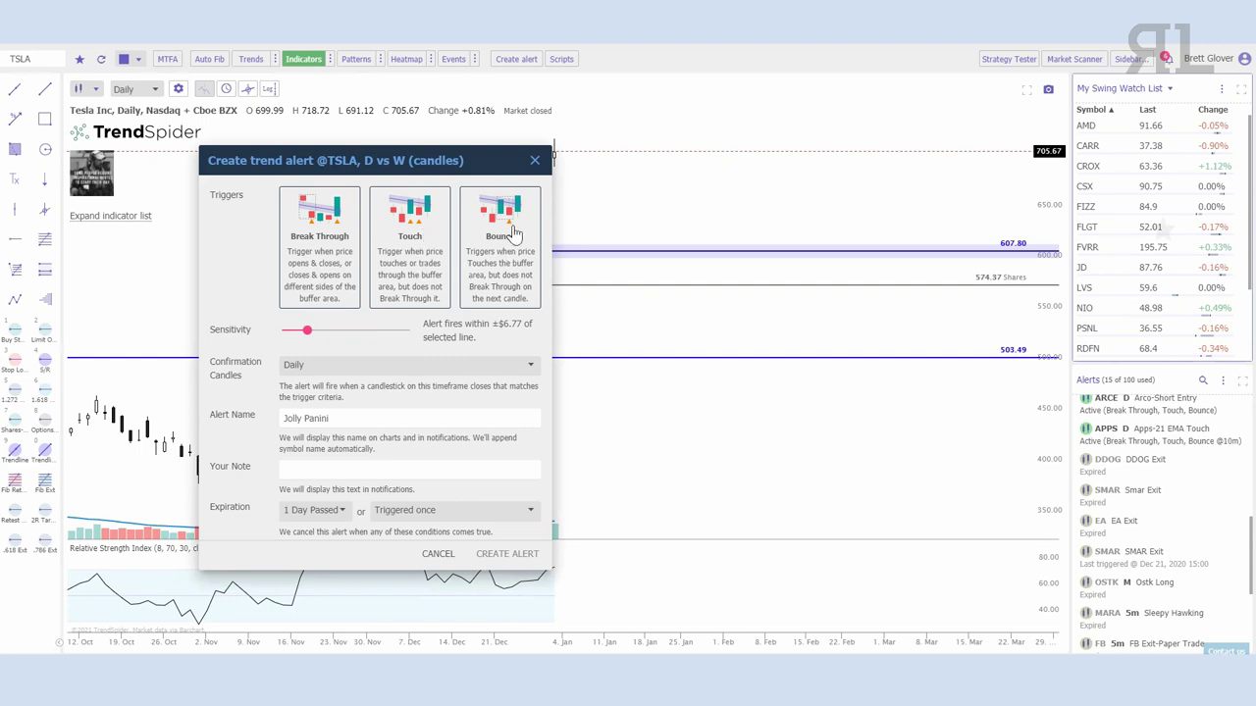
Make the alert trigger when price breaks through, touches, or bounces off the line
left_click(320, 272)
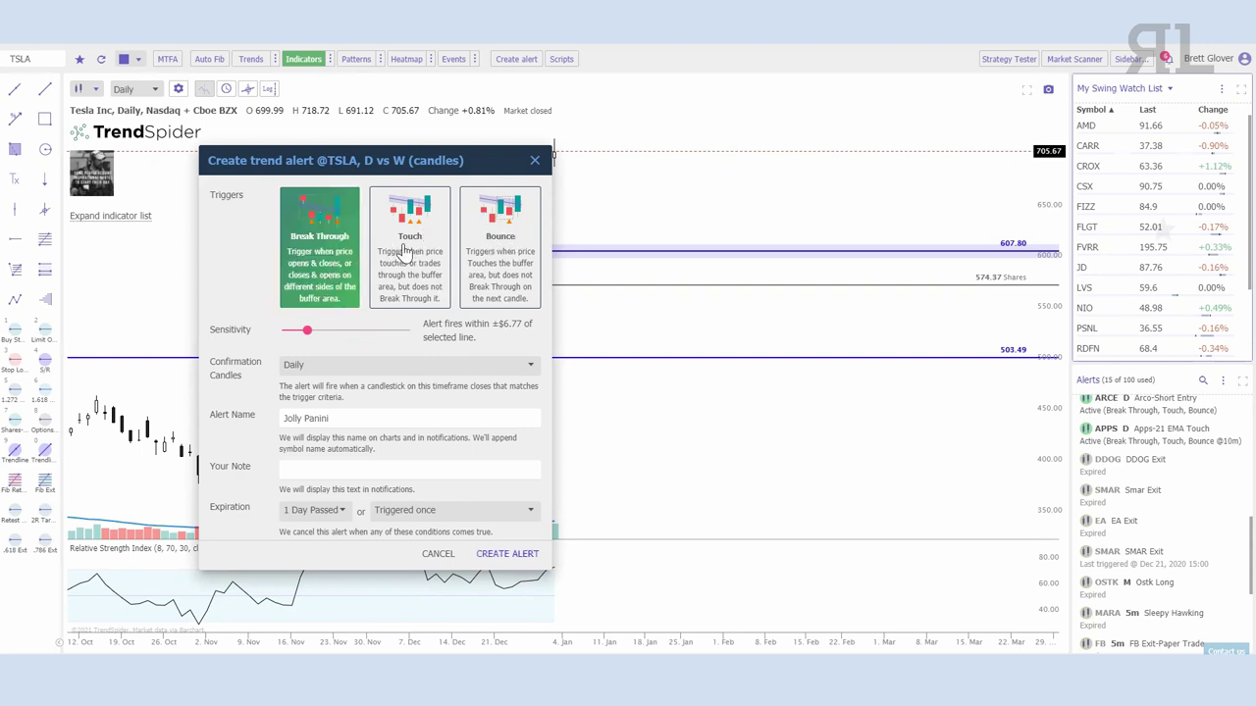
left_click(406, 241)
left_click(480, 238)
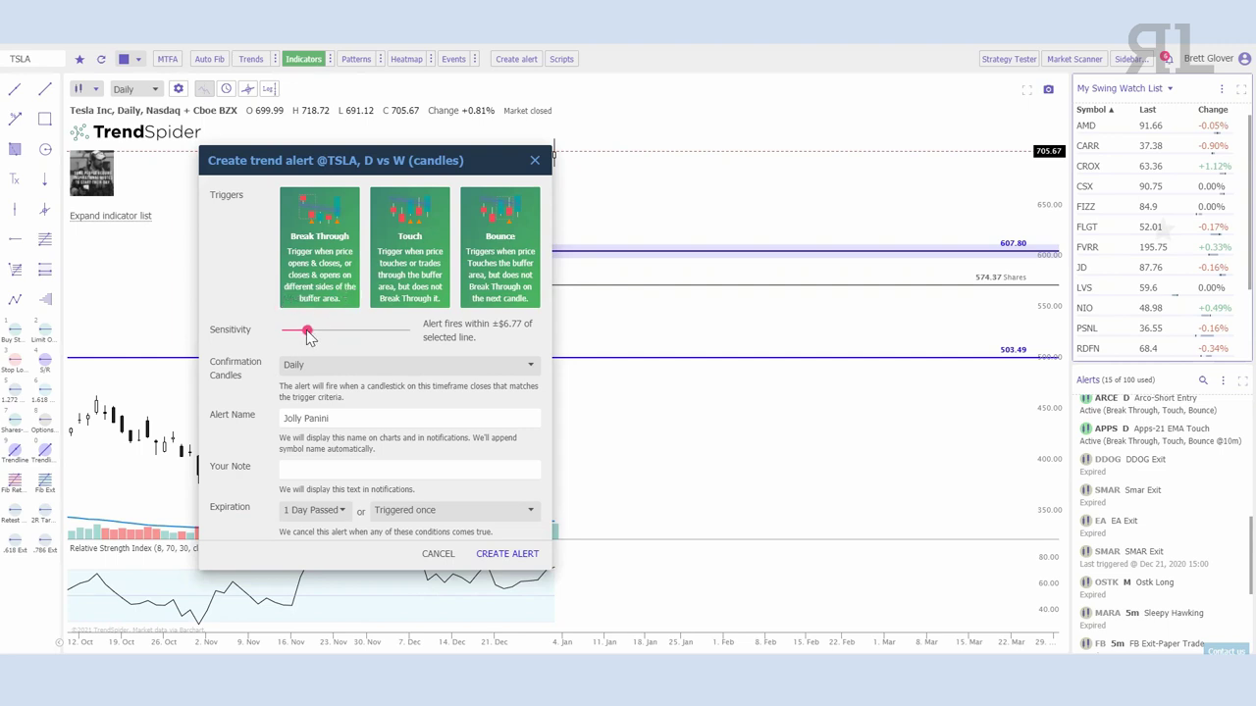
Adjust the sensitivity slider until the alert buffer reads ±$6.77
left_click_drag(370, 340, 436, 340)
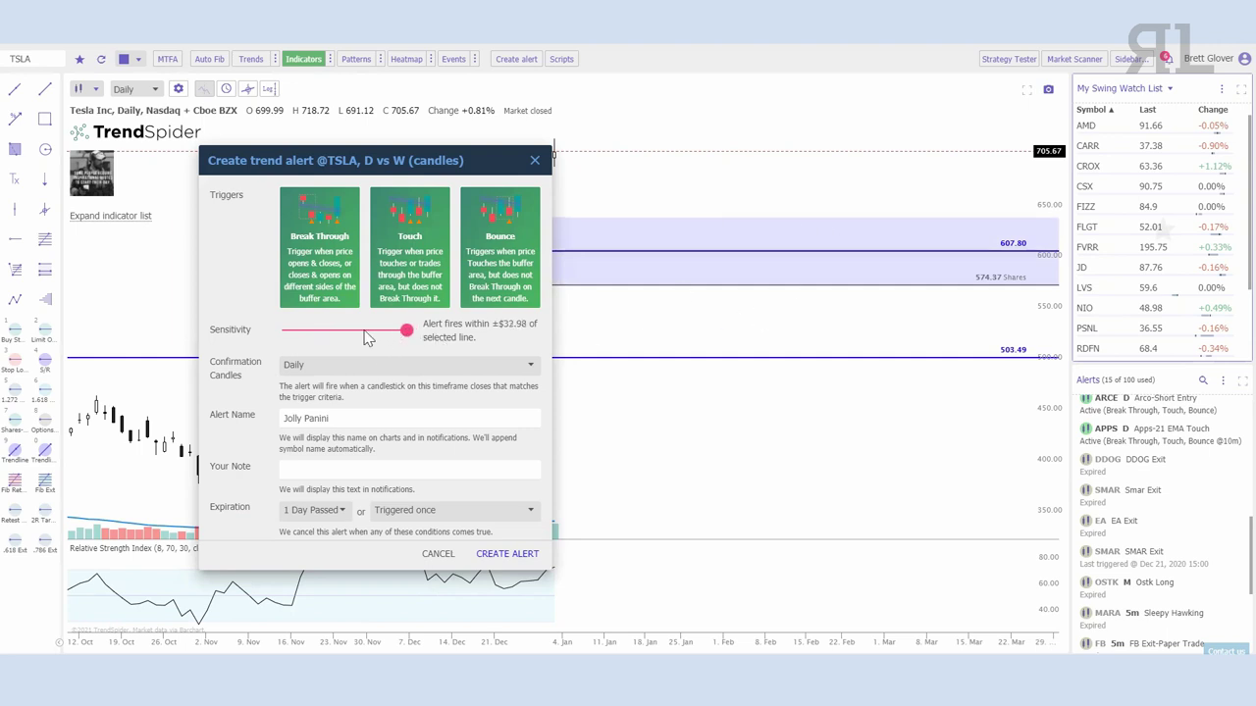
left_click_drag(365, 338, 282, 330)
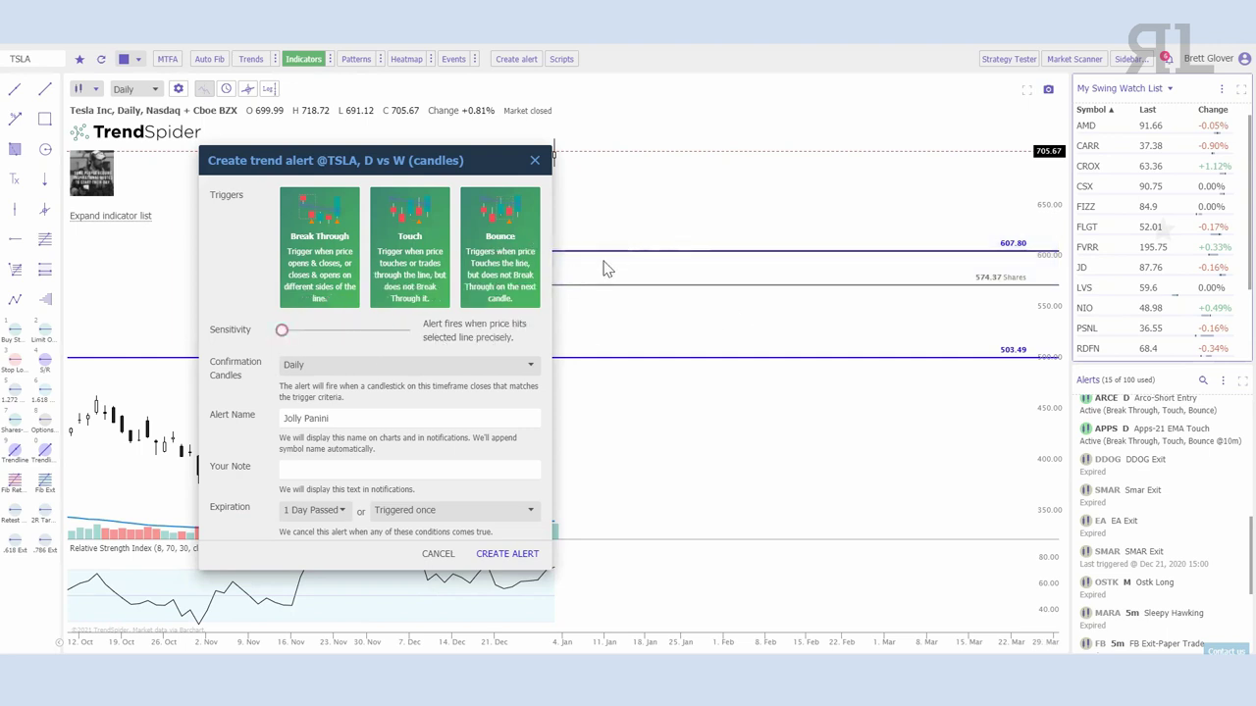
left_click_drag(282, 333, 307, 334)
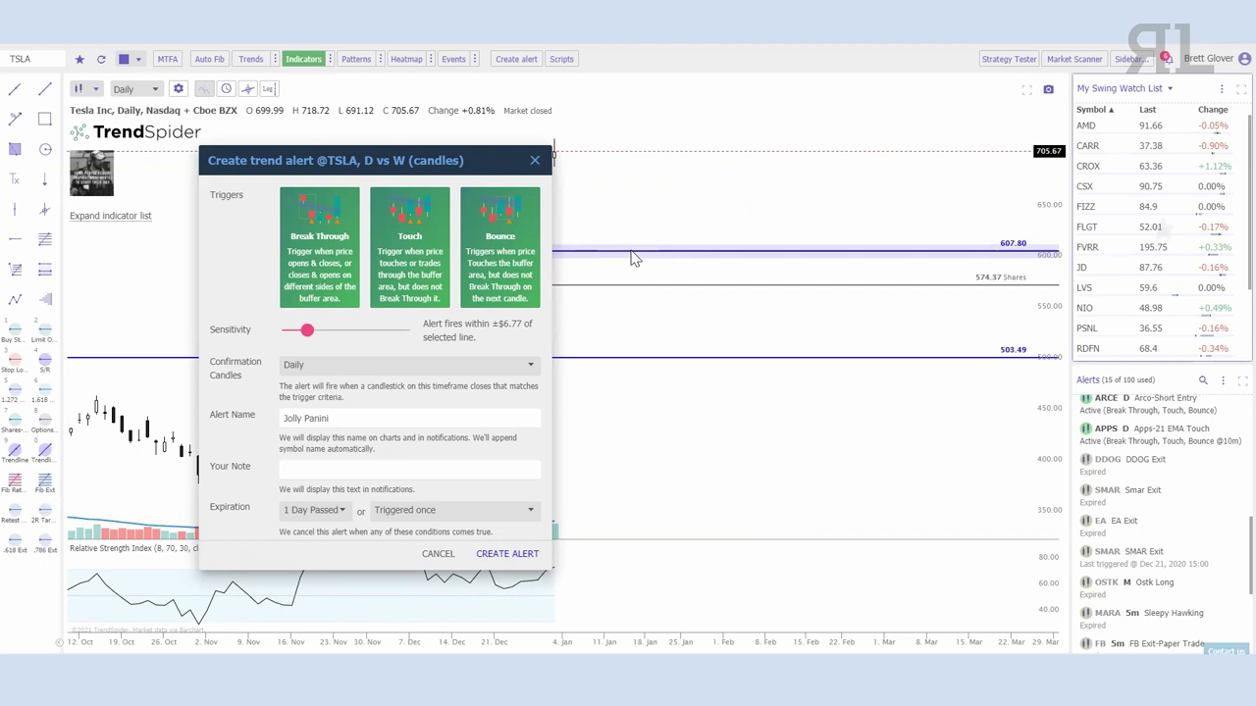
Confirm the alert on 10-minute candles and name it 'TSLA Retracement'
left_click(332, 367)
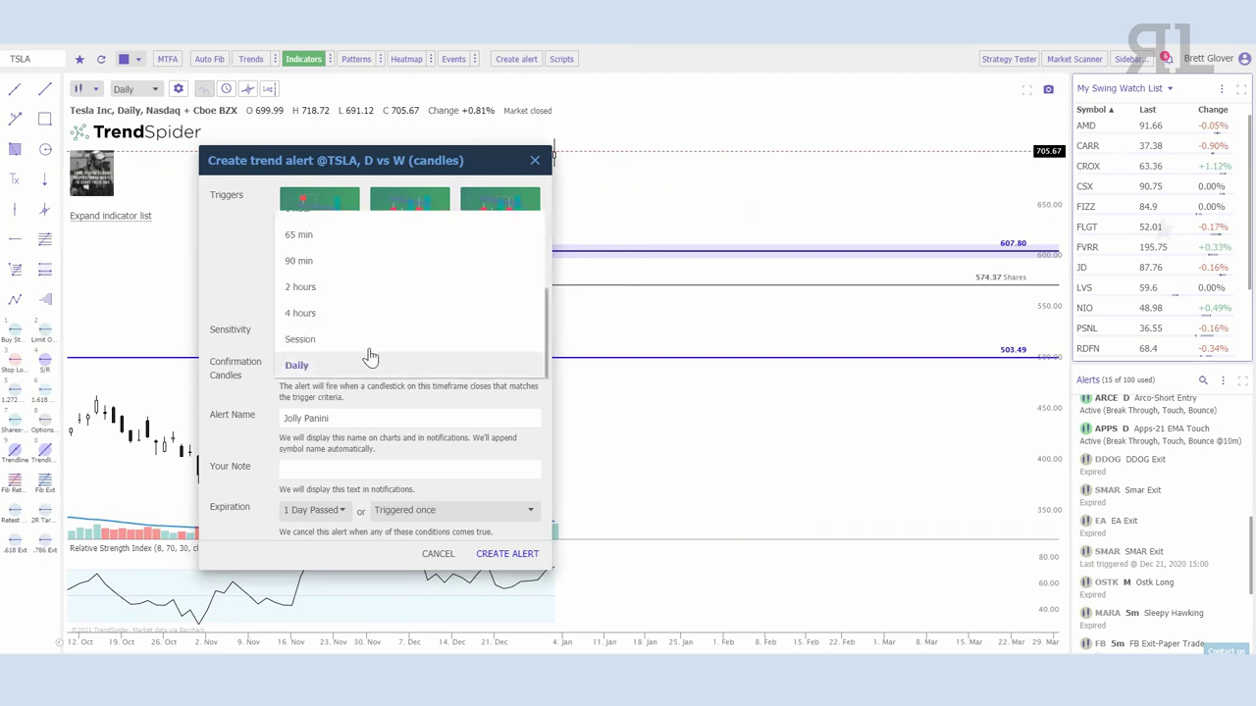
scroll(369, 342, "up", 3)
left_click(306, 226)
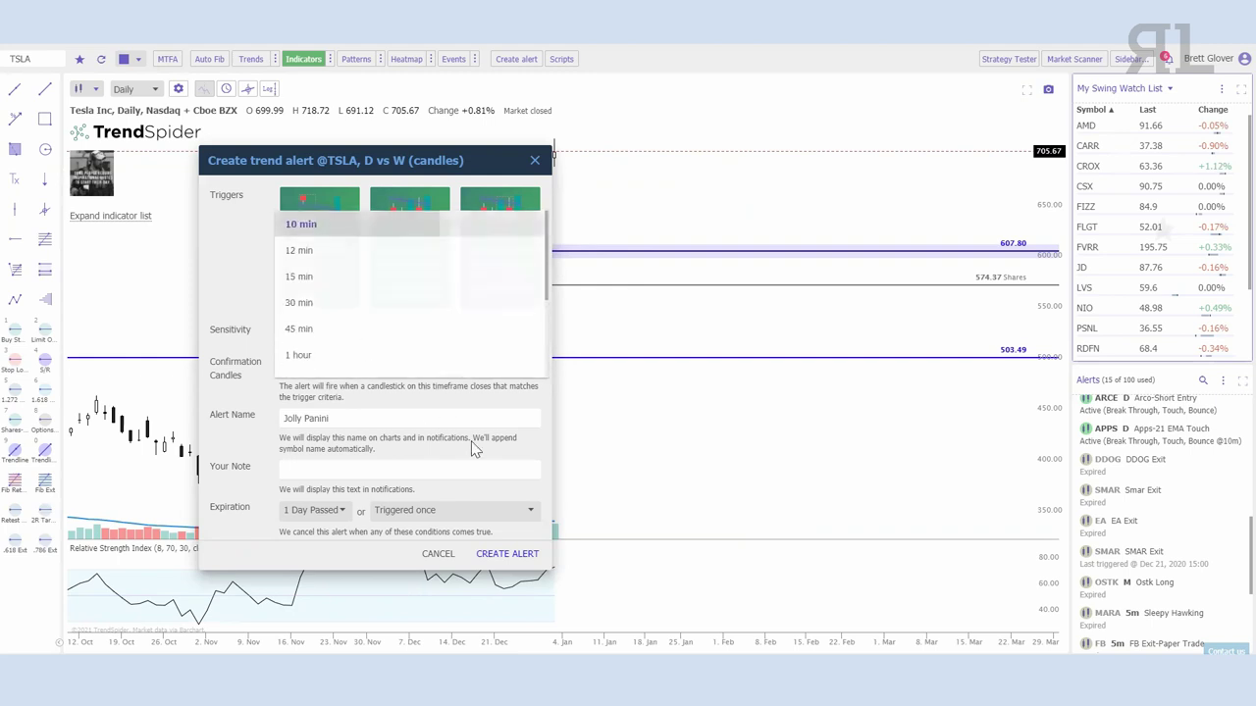
key("Tab")
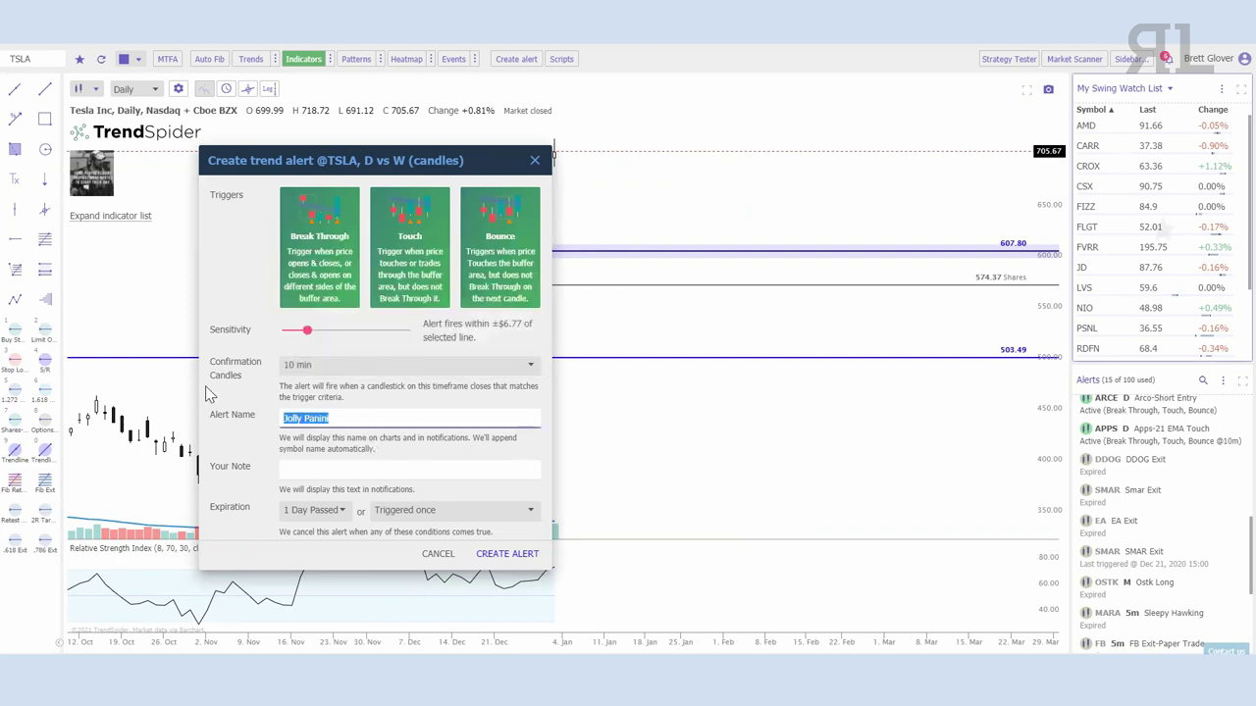
type("TSLA Retracement")
Set expiration to 30 days passed or triggered twice, and create the alert
left_click(324, 510)
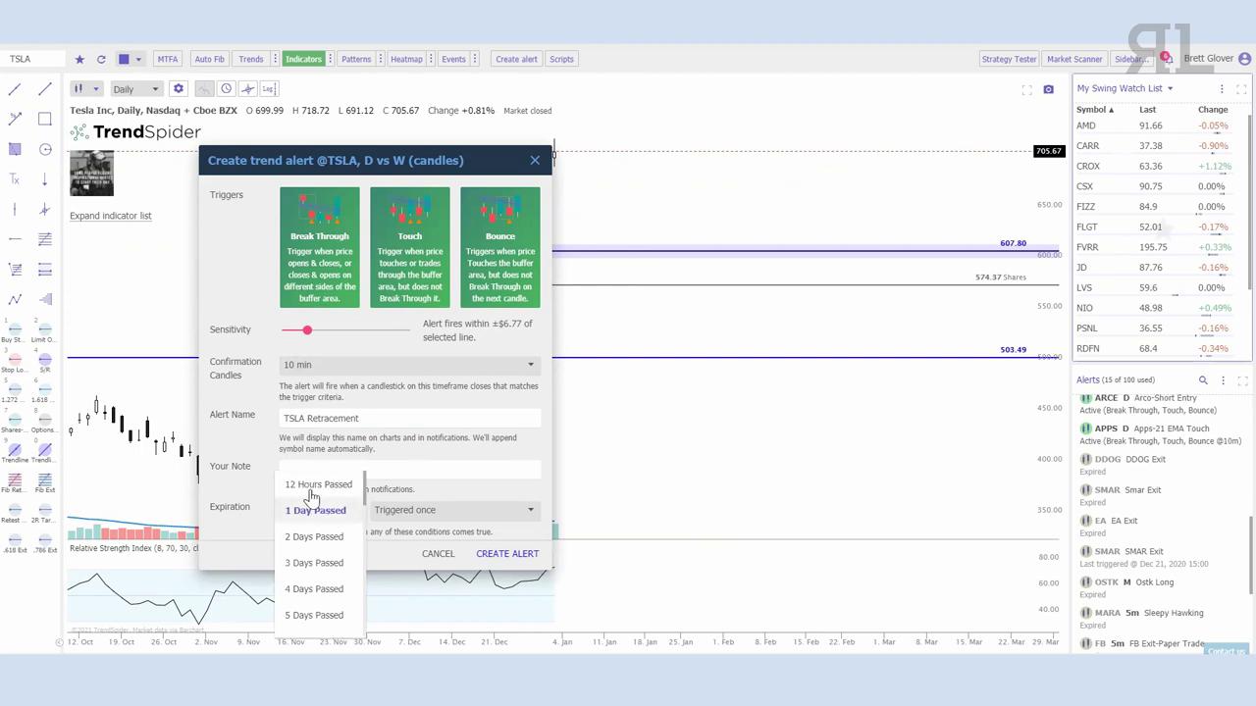
scroll(316, 549, "down", 6)
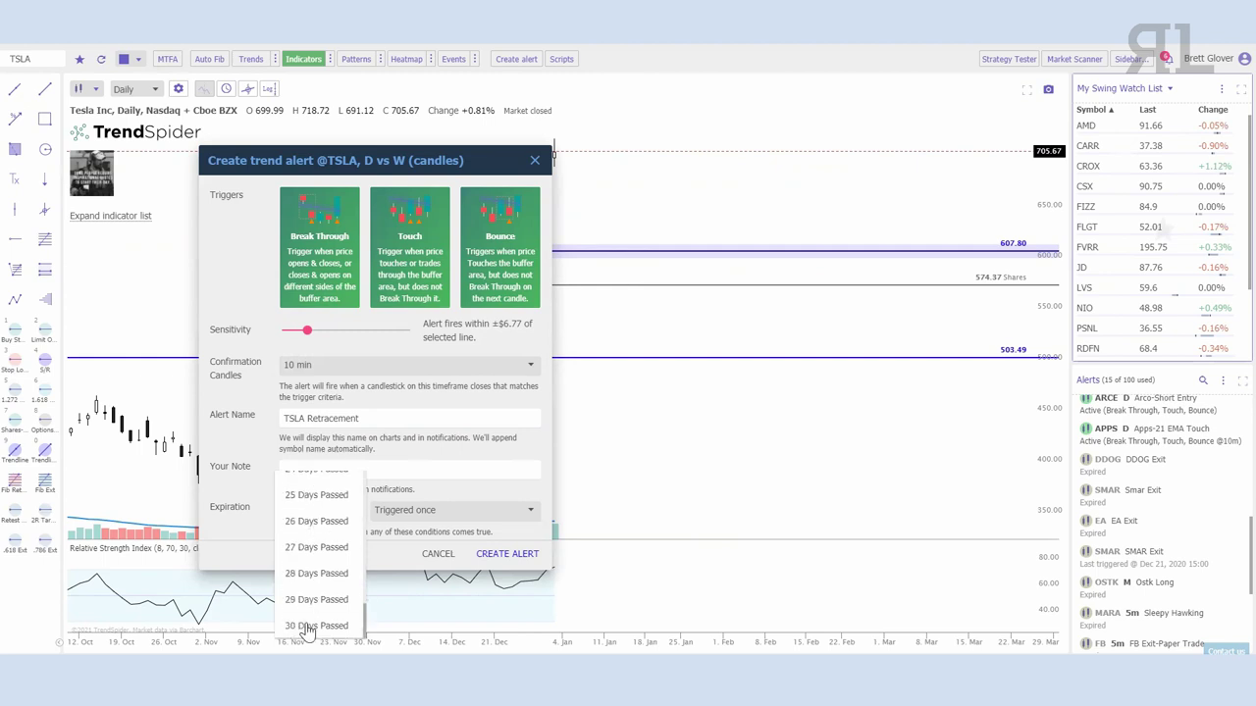
left_click(310, 626)
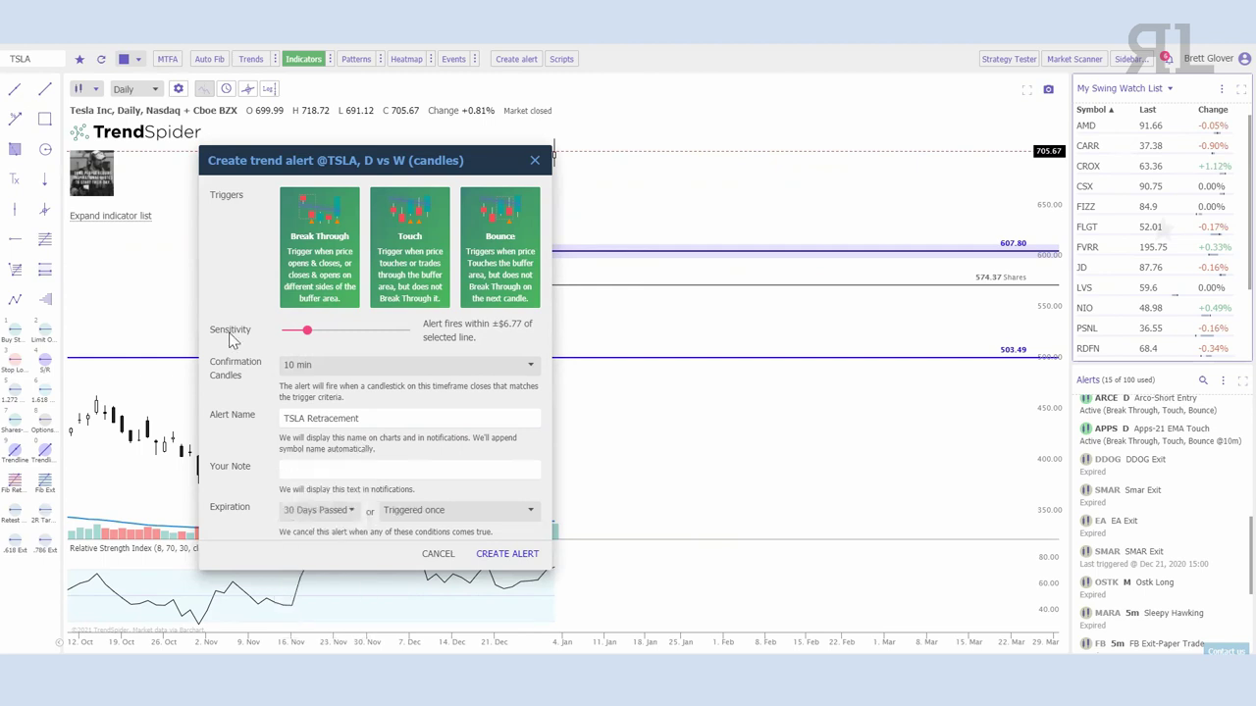
left_click(420, 516)
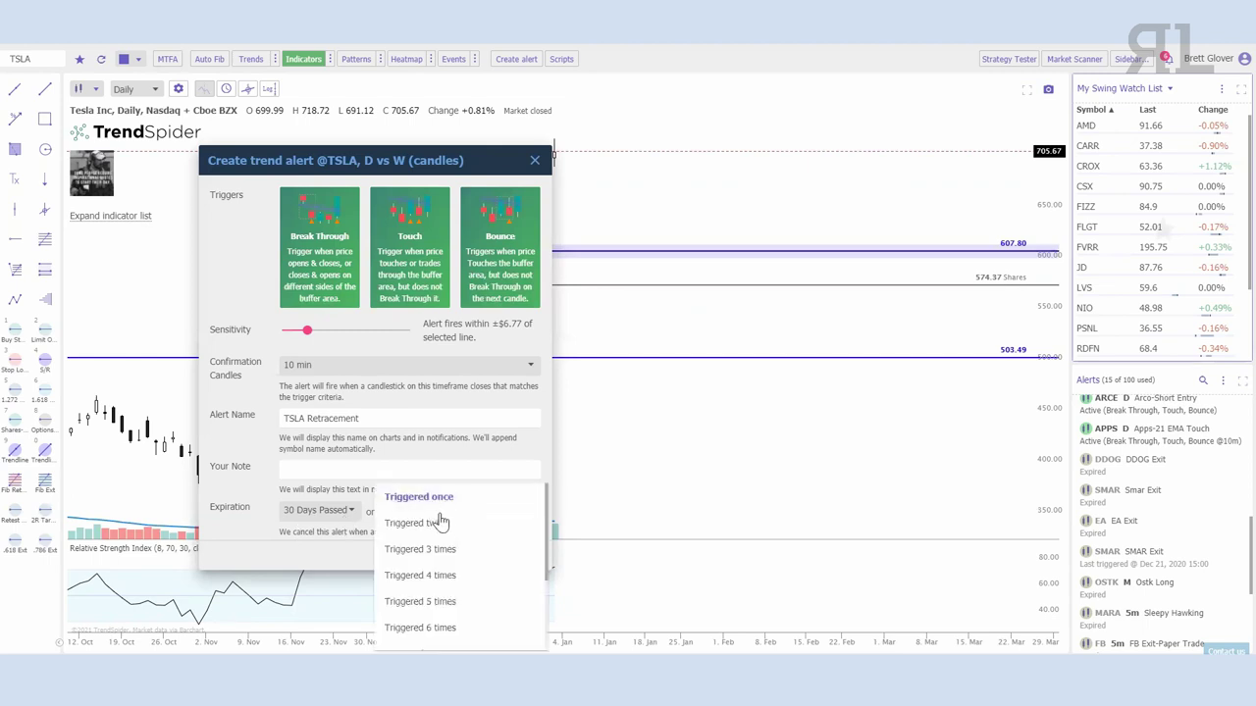
left_click(440, 522)
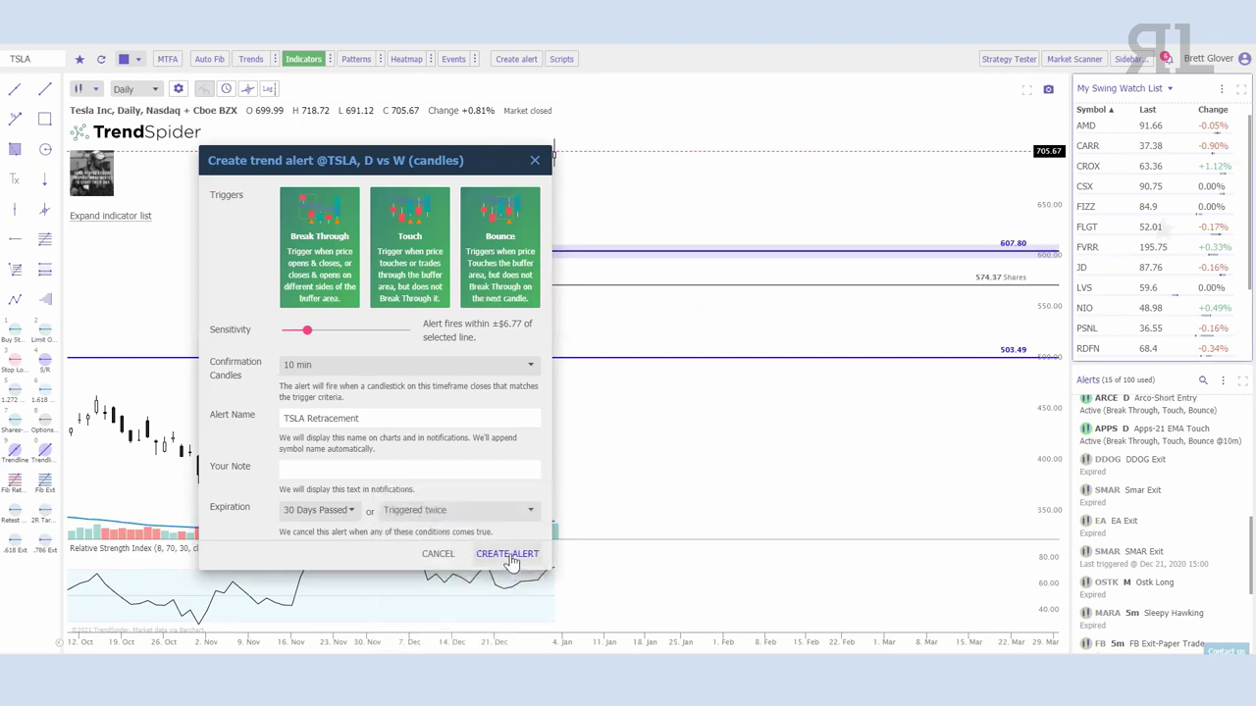
left_click(508, 554)
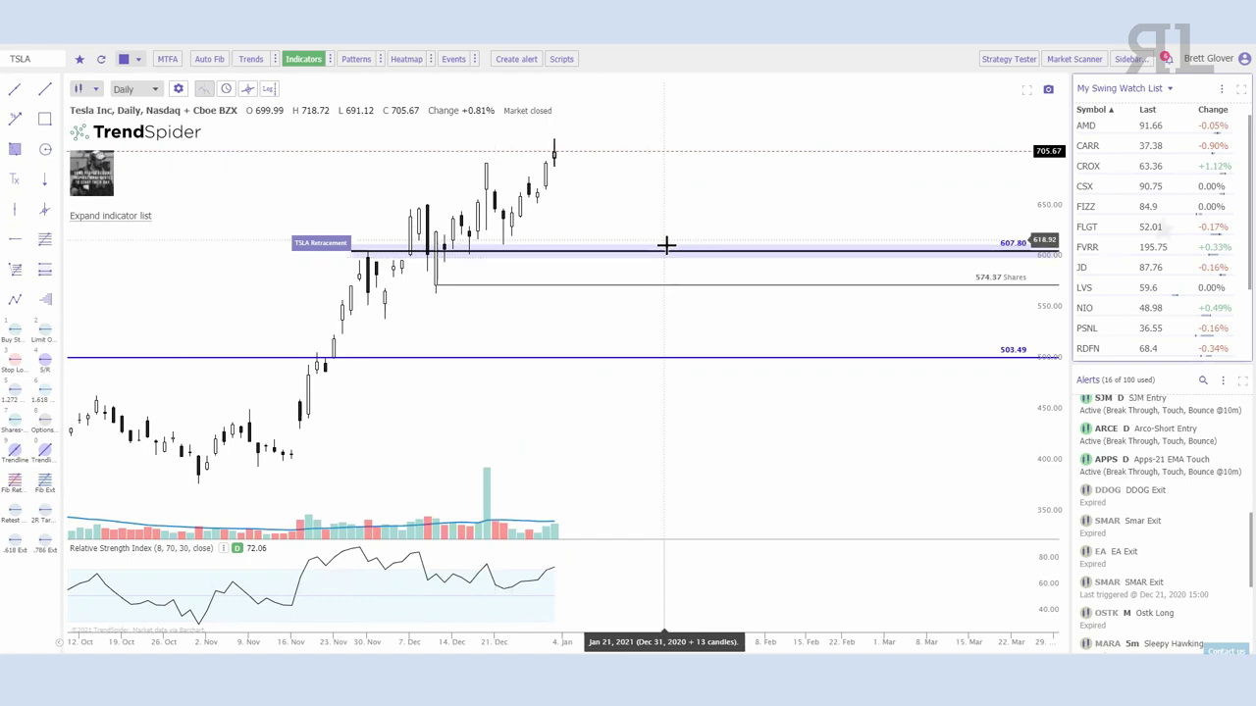
scroll(805, 364, "down", 3)
scroll(689, 214, "up", 3)
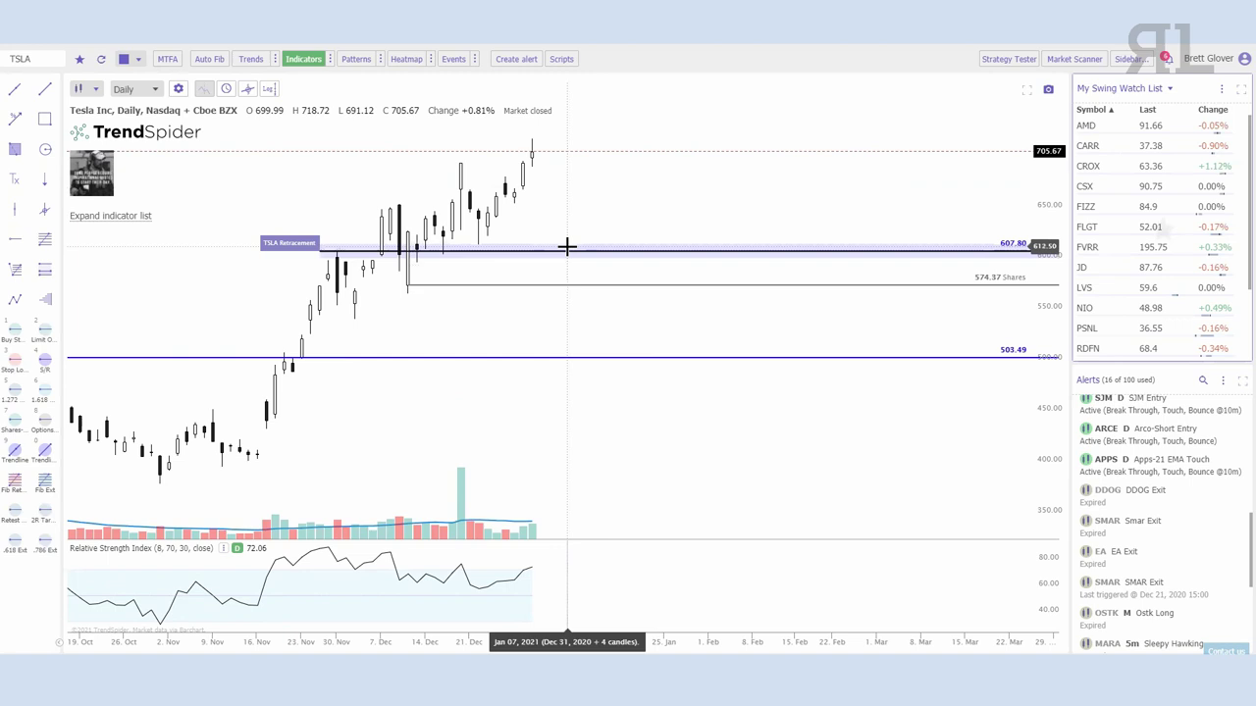
left_click(1165, 58)
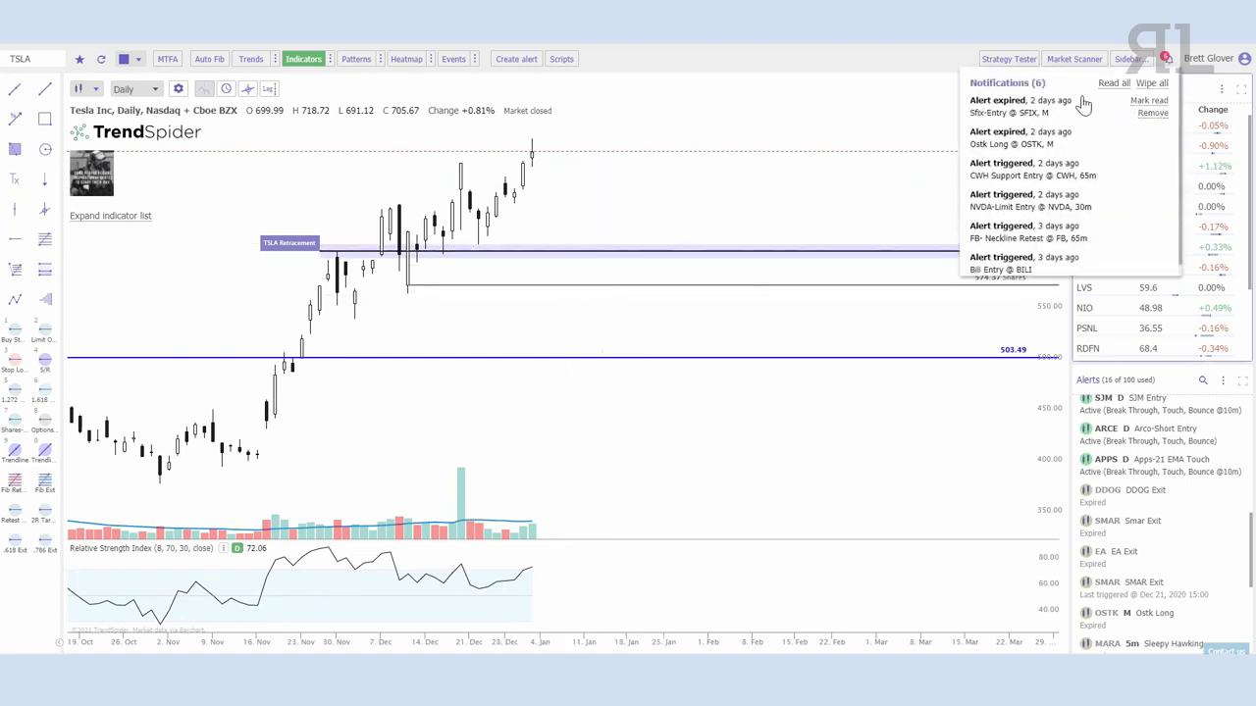
scroll(1069, 137, "down", 1)
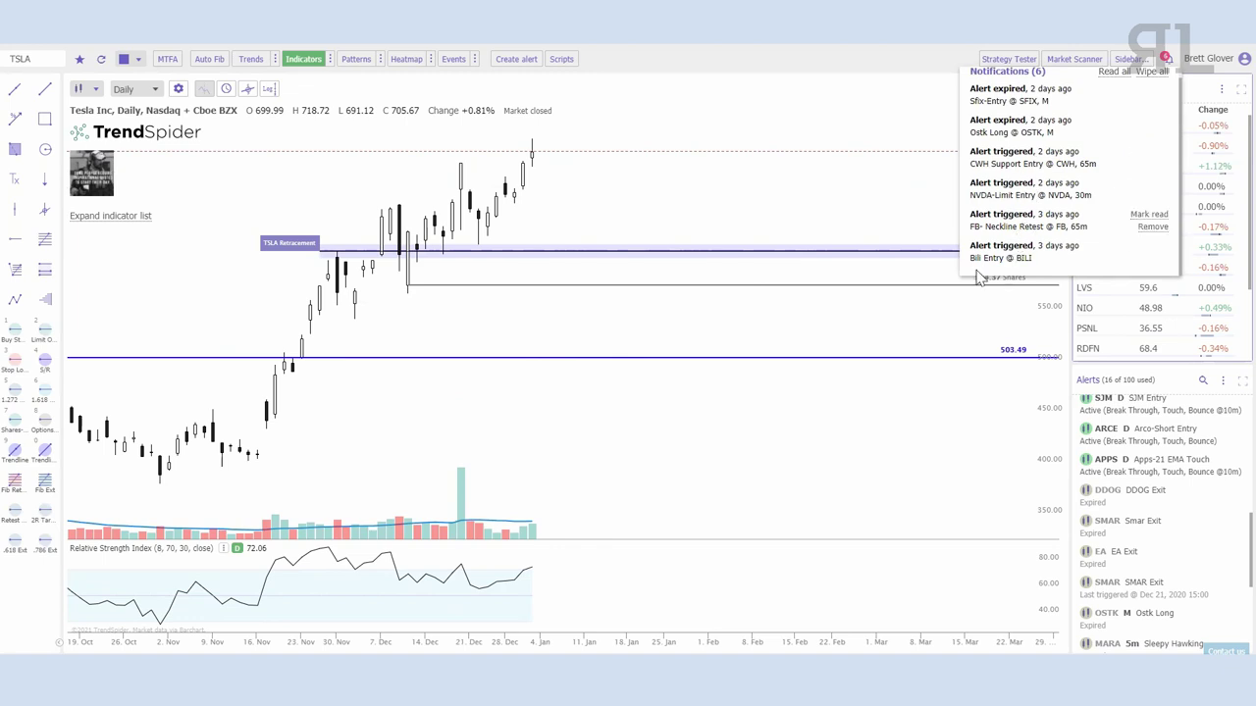
left_click(914, 185)
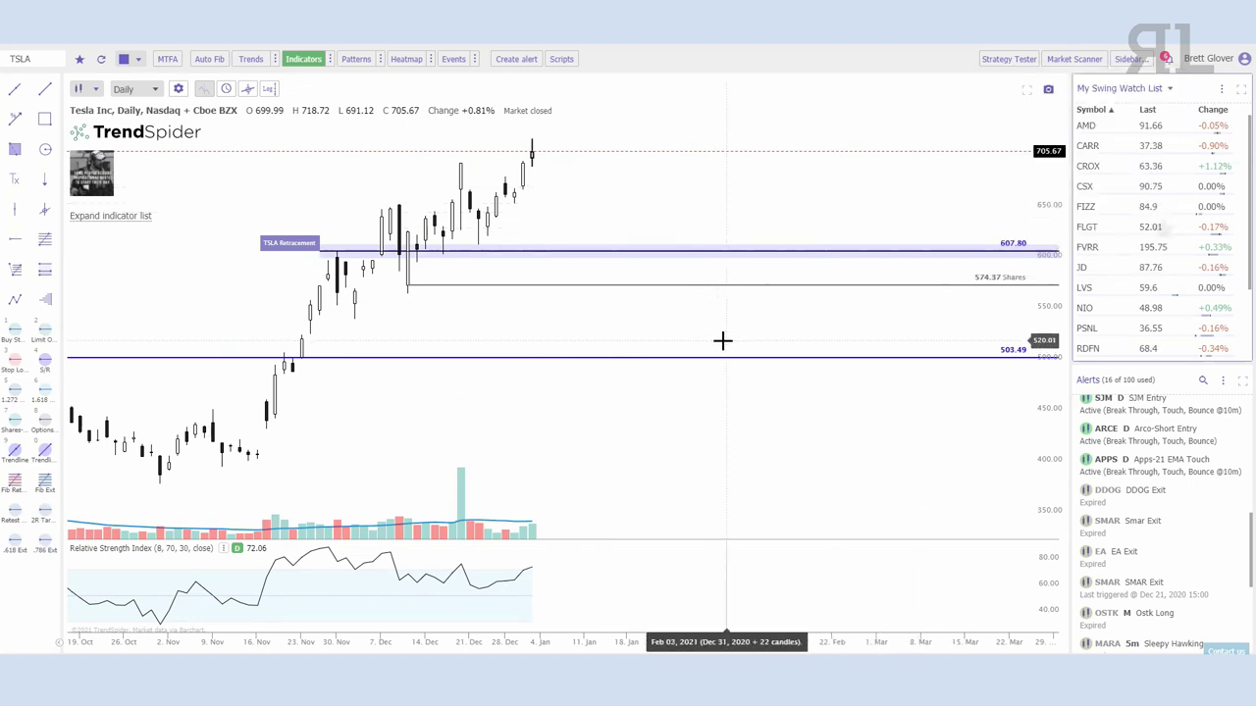
scroll(485, 303, "down", 3)
scroll(1009, 471, "up", 3)
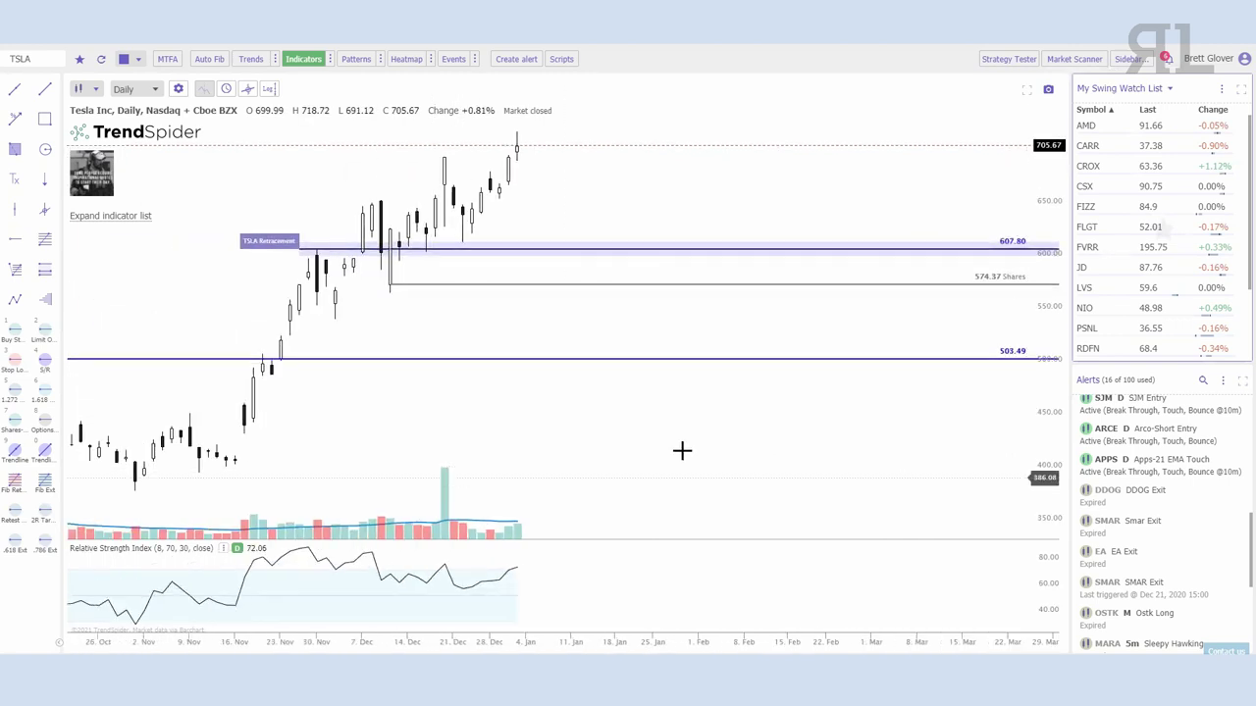
scroll(788, 507, "up", 3)
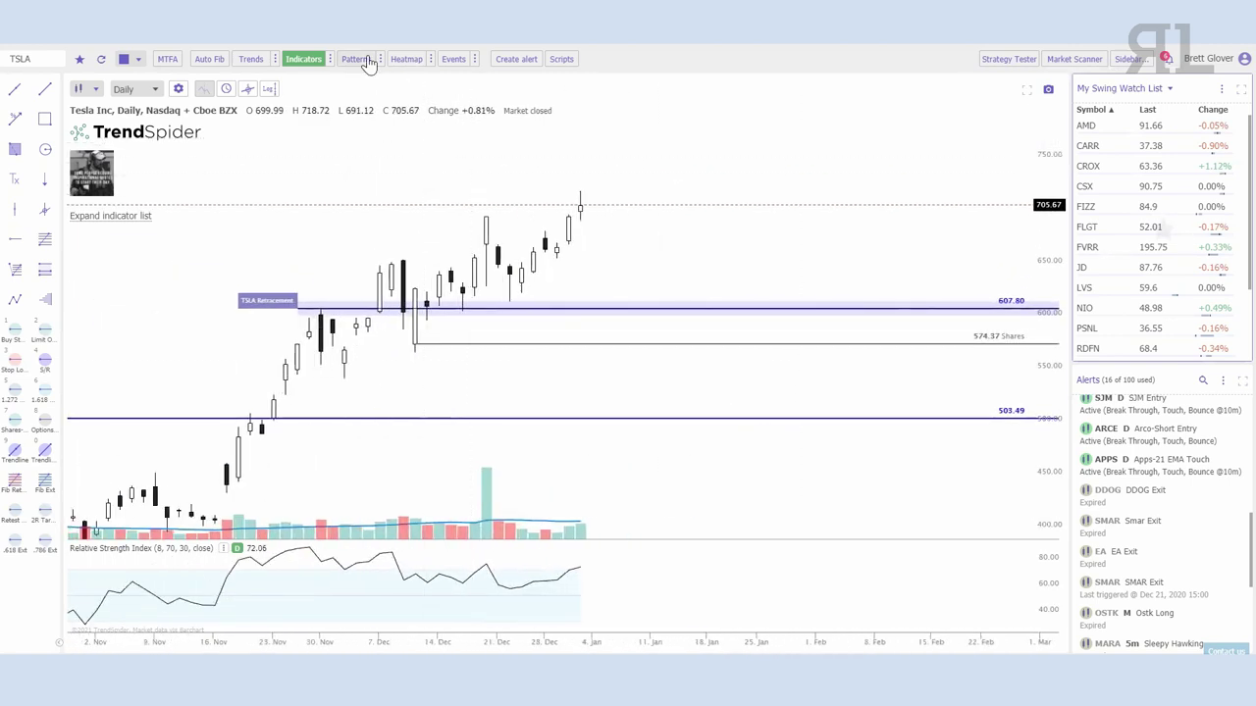
Change the TSLA chart timeframe to 65 min and zoom out
left_click(136, 88)
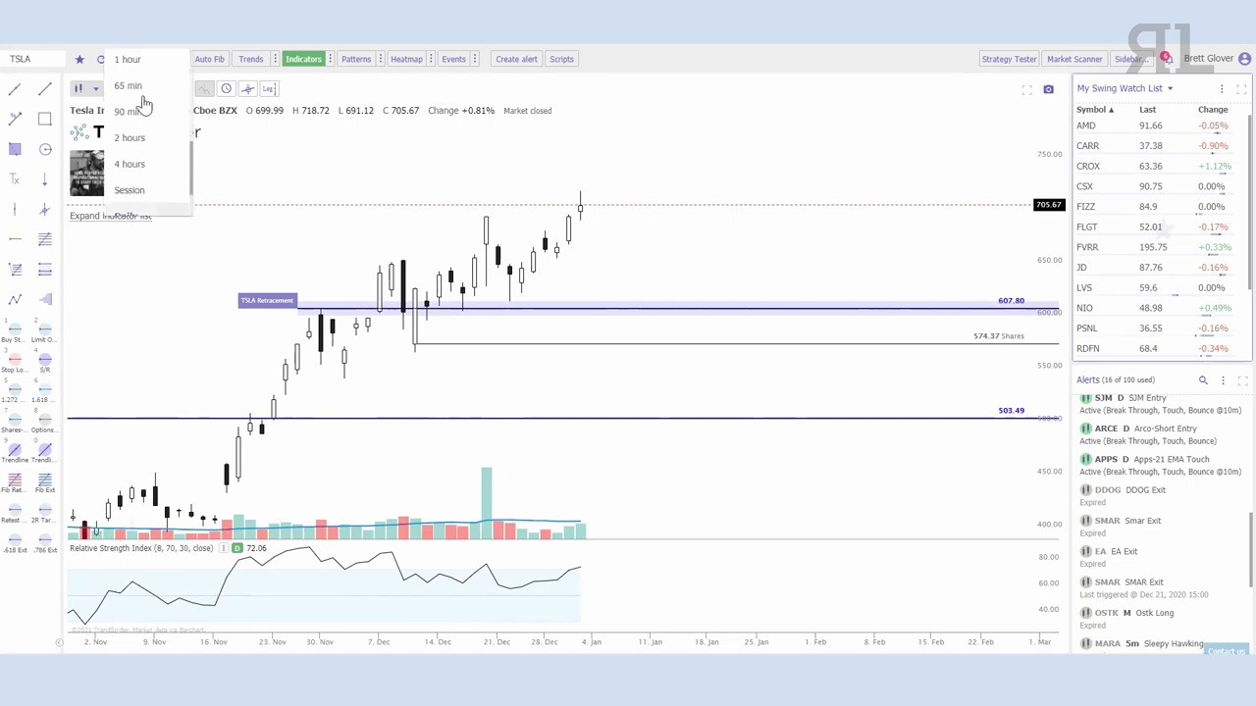
left_click(132, 86)
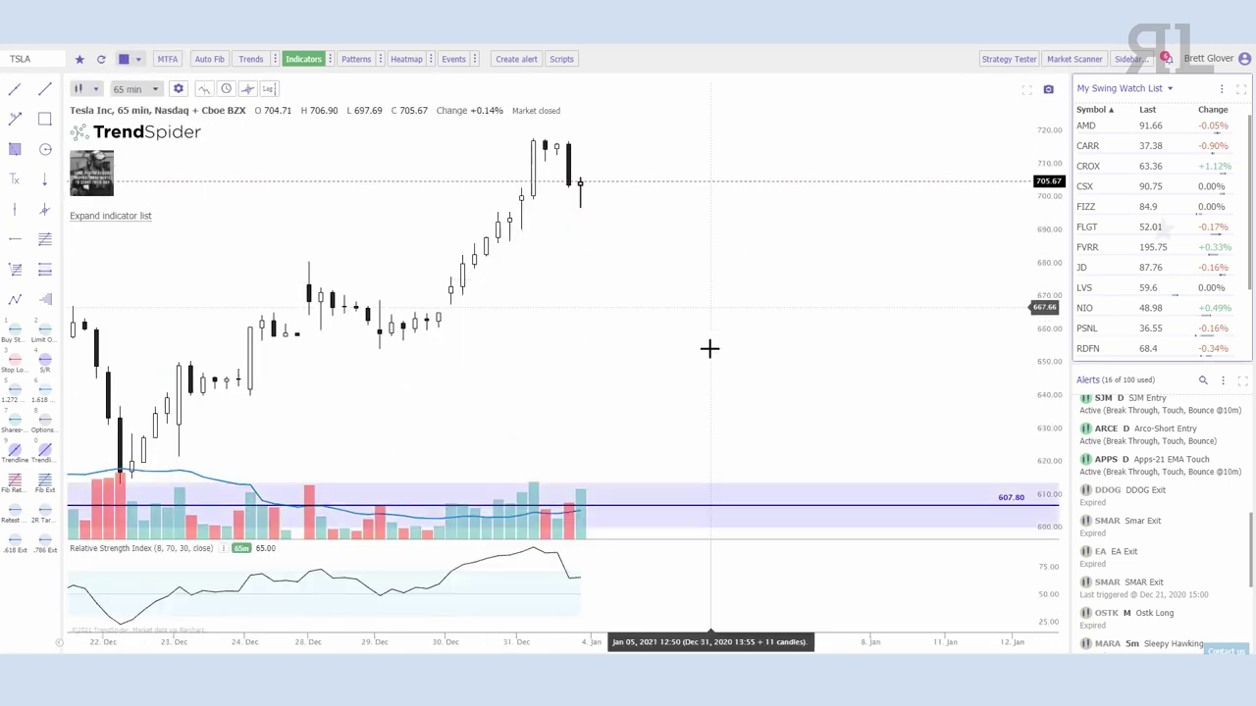
scroll(981, 437, "down", 2)
scroll(935, 365, "down", 2)
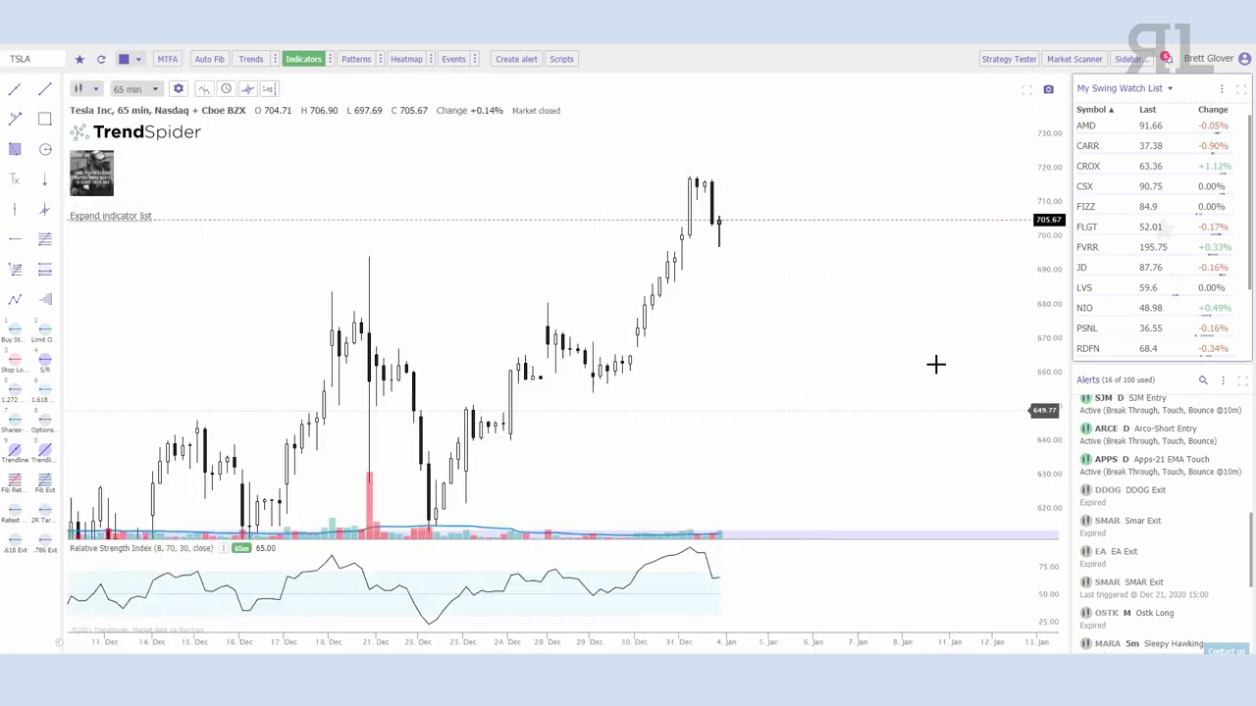
scroll(935, 383, "down", 2)
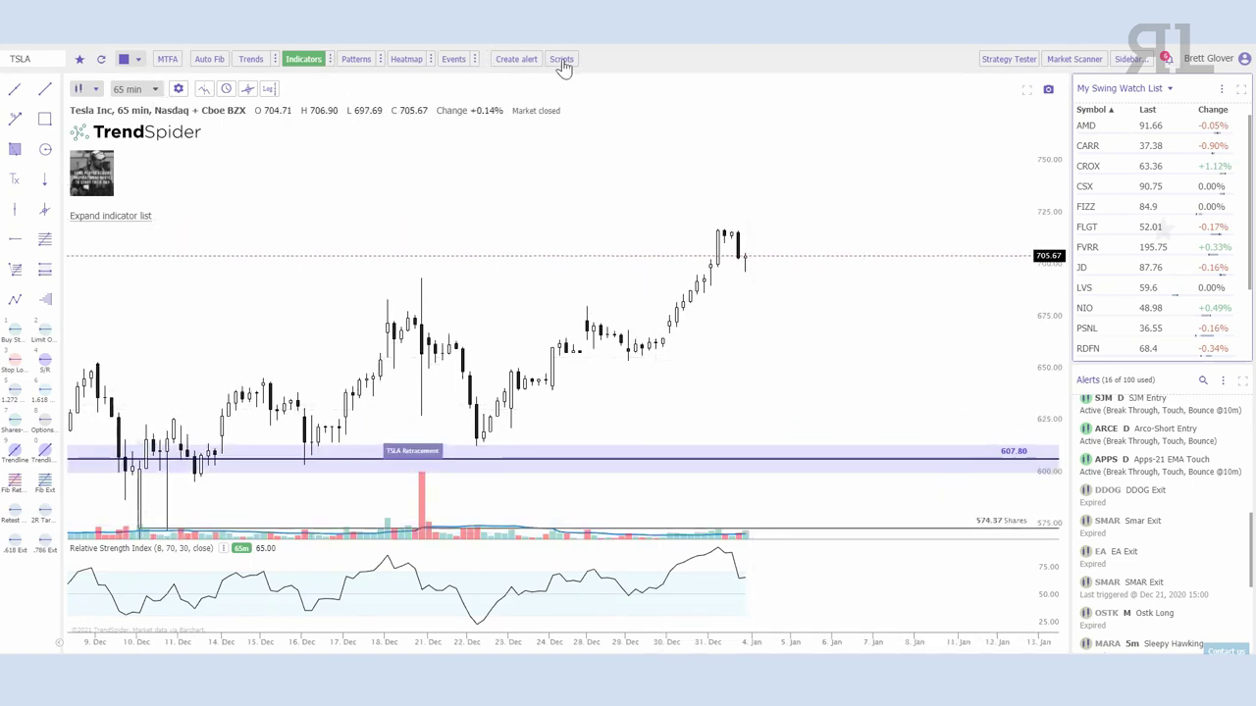
Start a multi-factor alert with conditions loaded from the 65 Minute Entry Strategy template
left_click(516, 59)
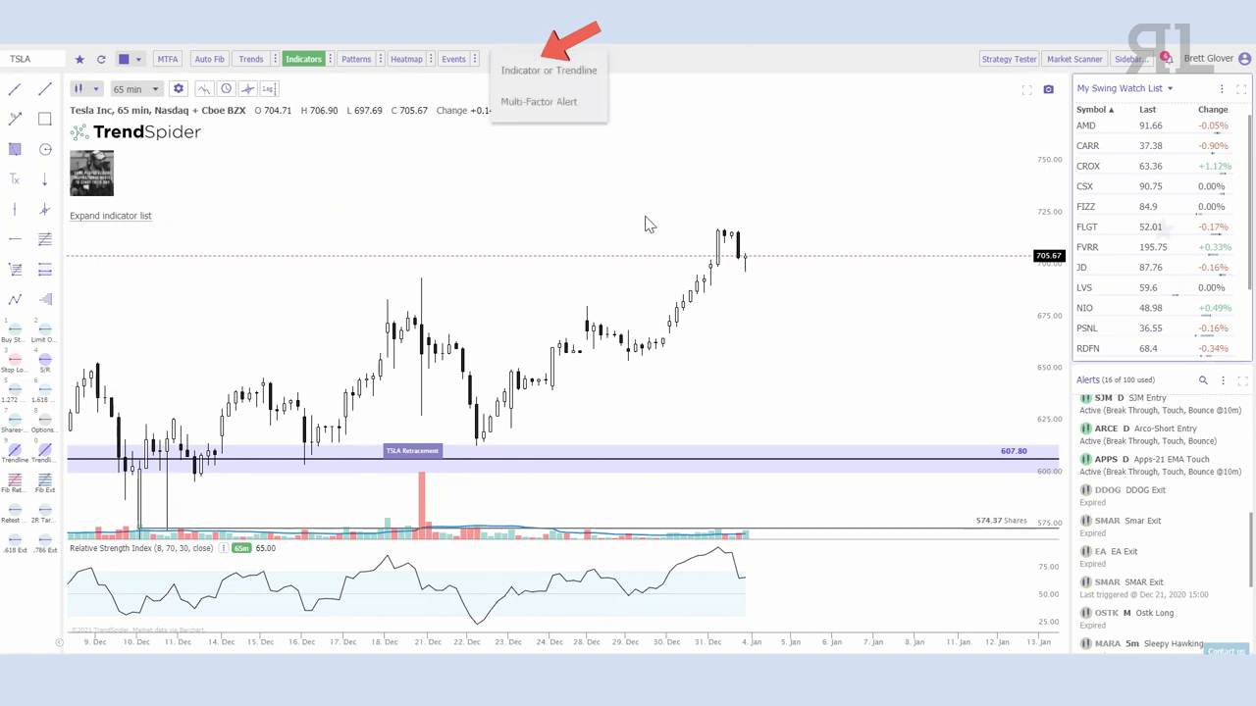
left_click(569, 110)
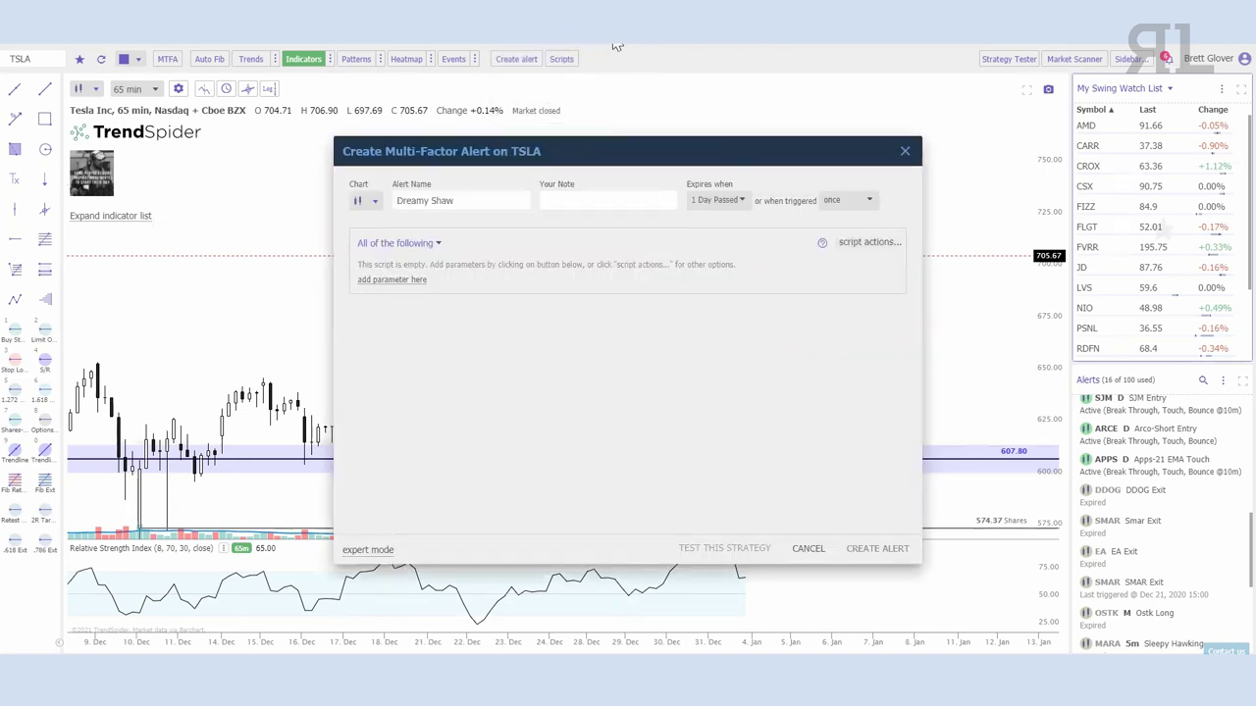
left_click(878, 243)
left_click(912, 316)
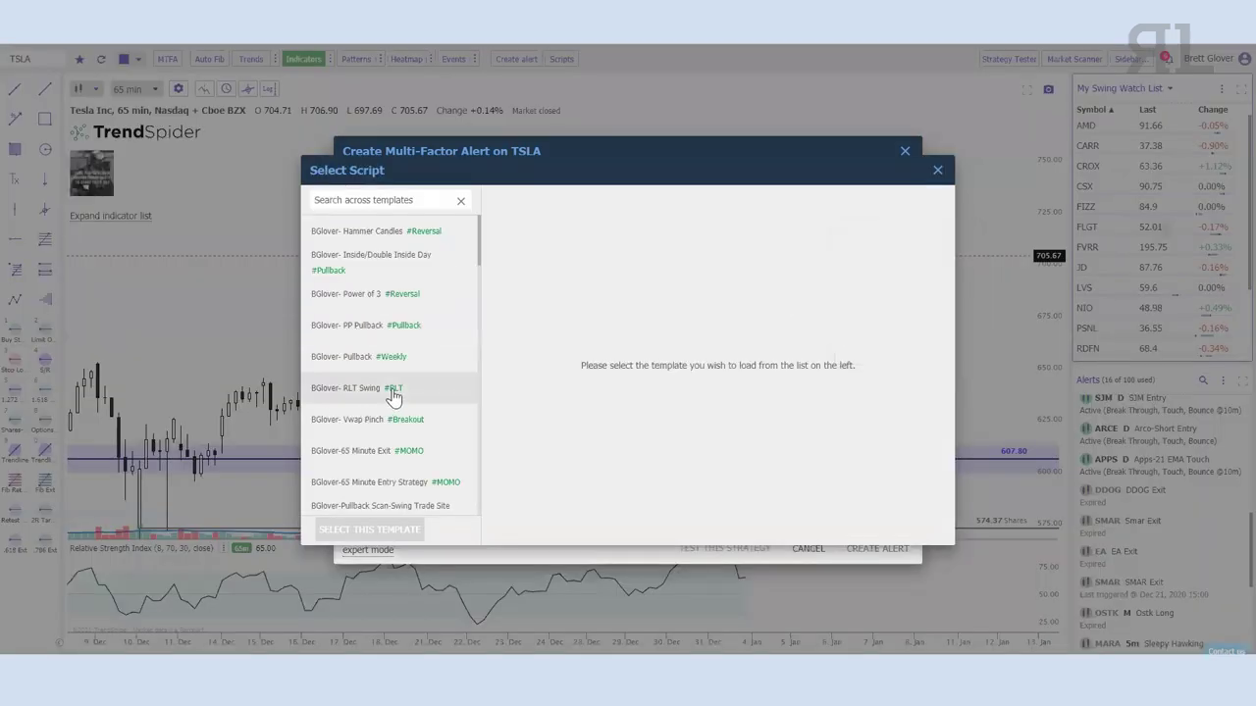
scroll(394, 396, "down", 3)
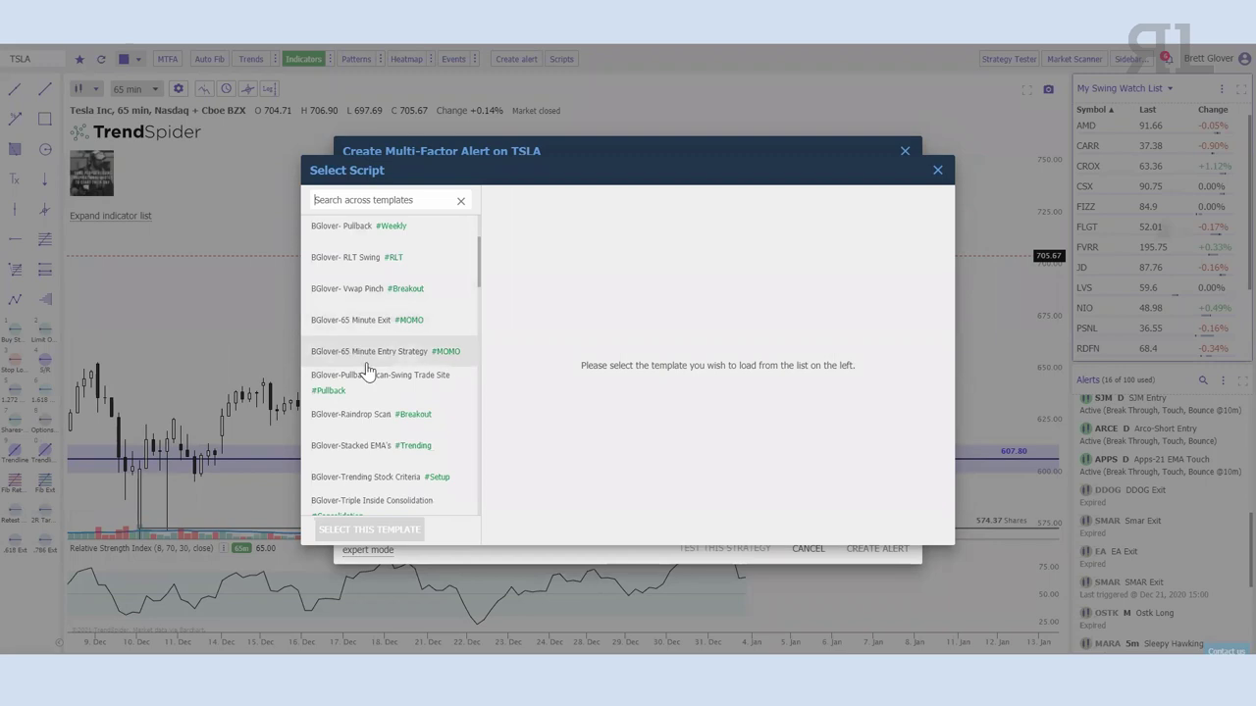
left_click(380, 353)
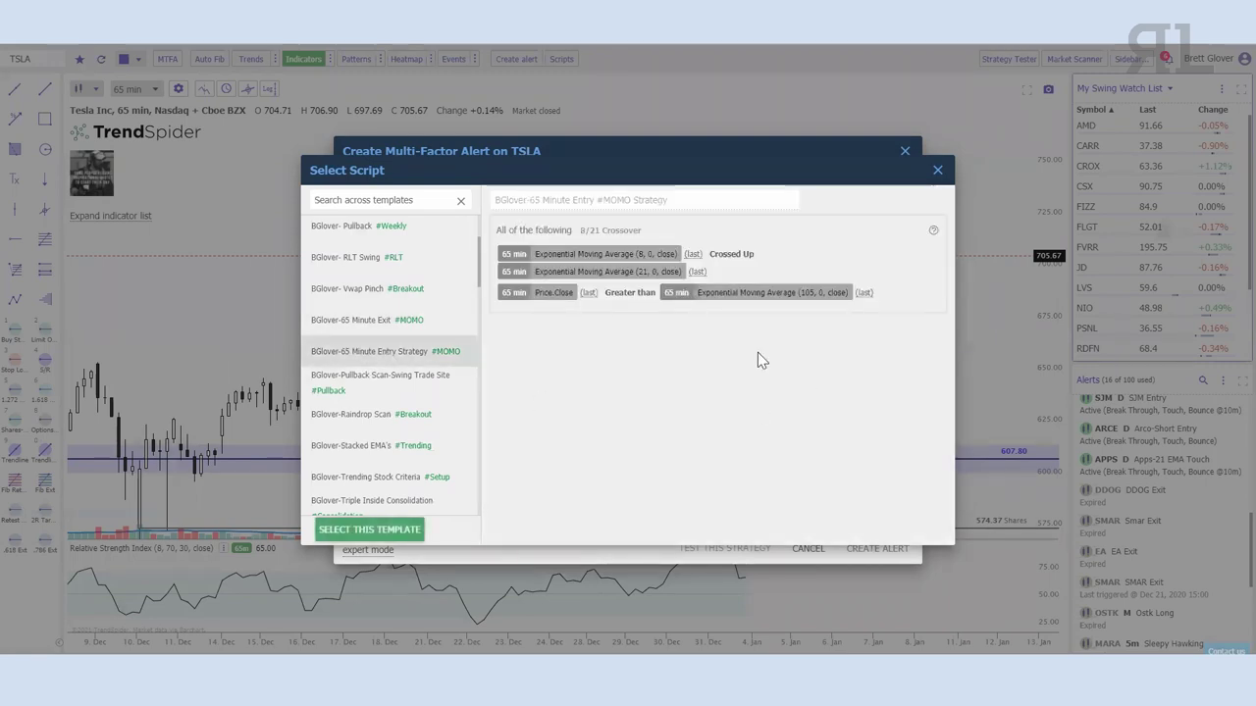
left_click(356, 530)
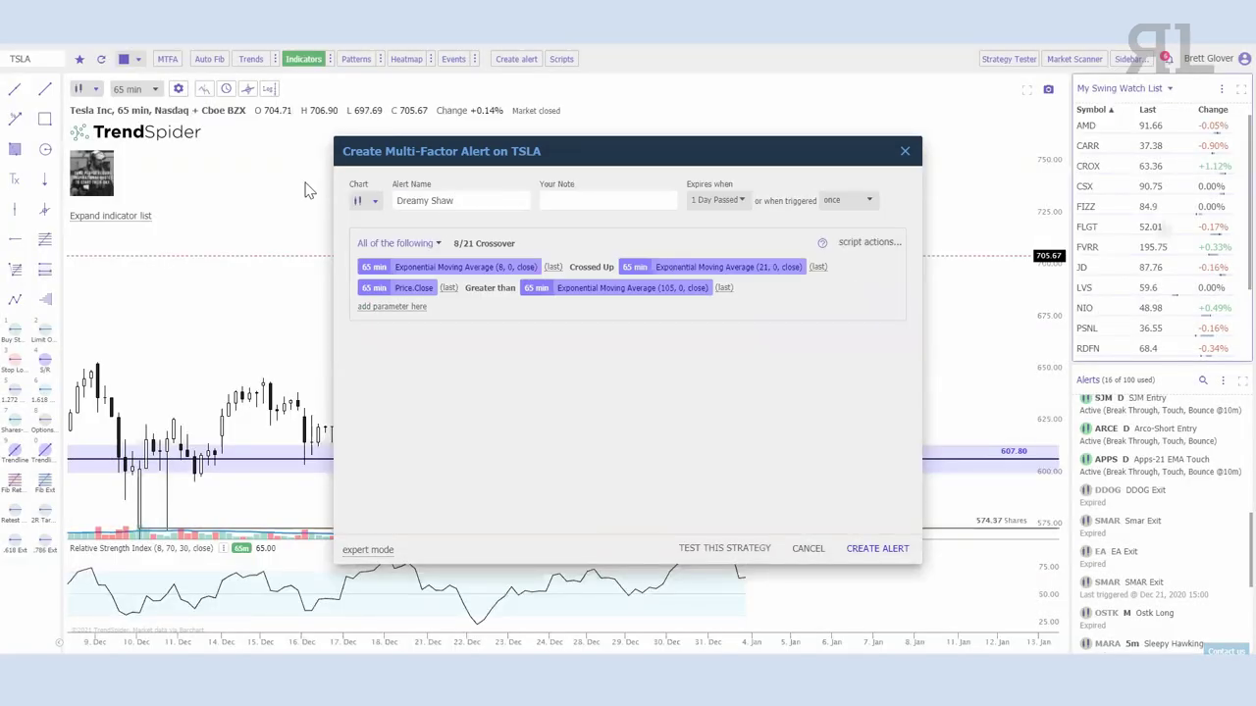
Name the alert 'TSLA MOMO', set it to expire after 7 days, and create it
type("TSLA MOMO")
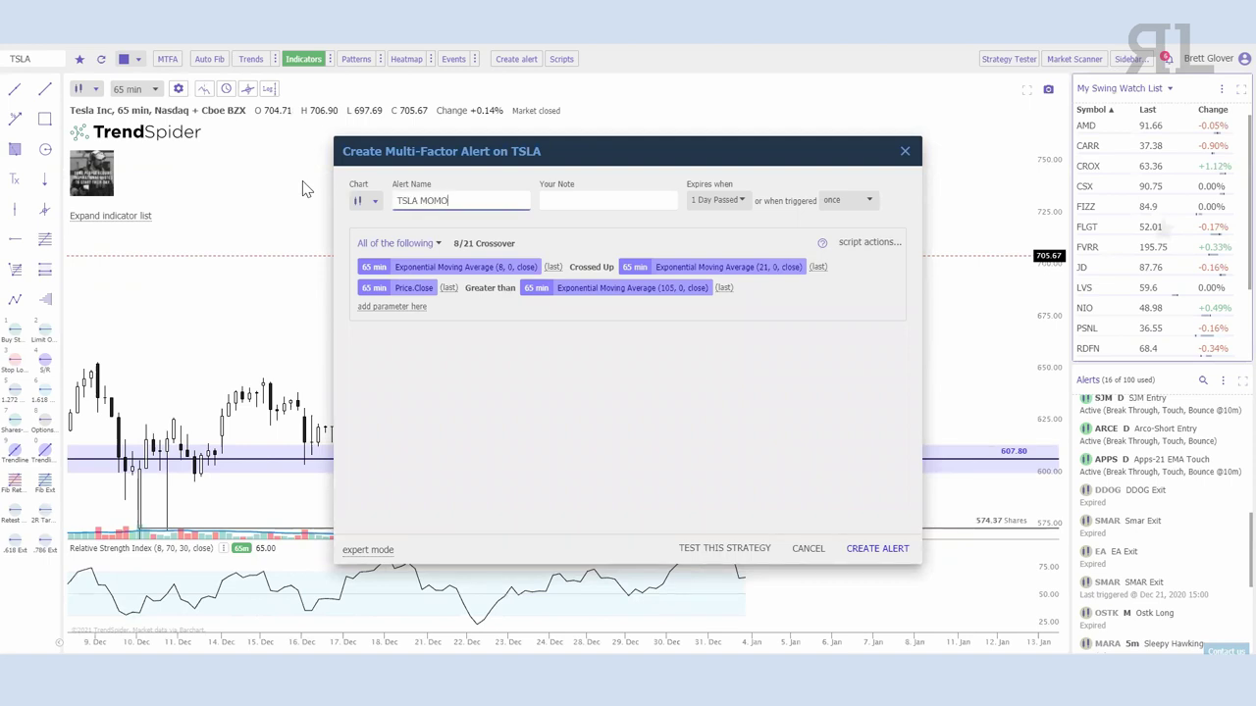
left_click(721, 208)
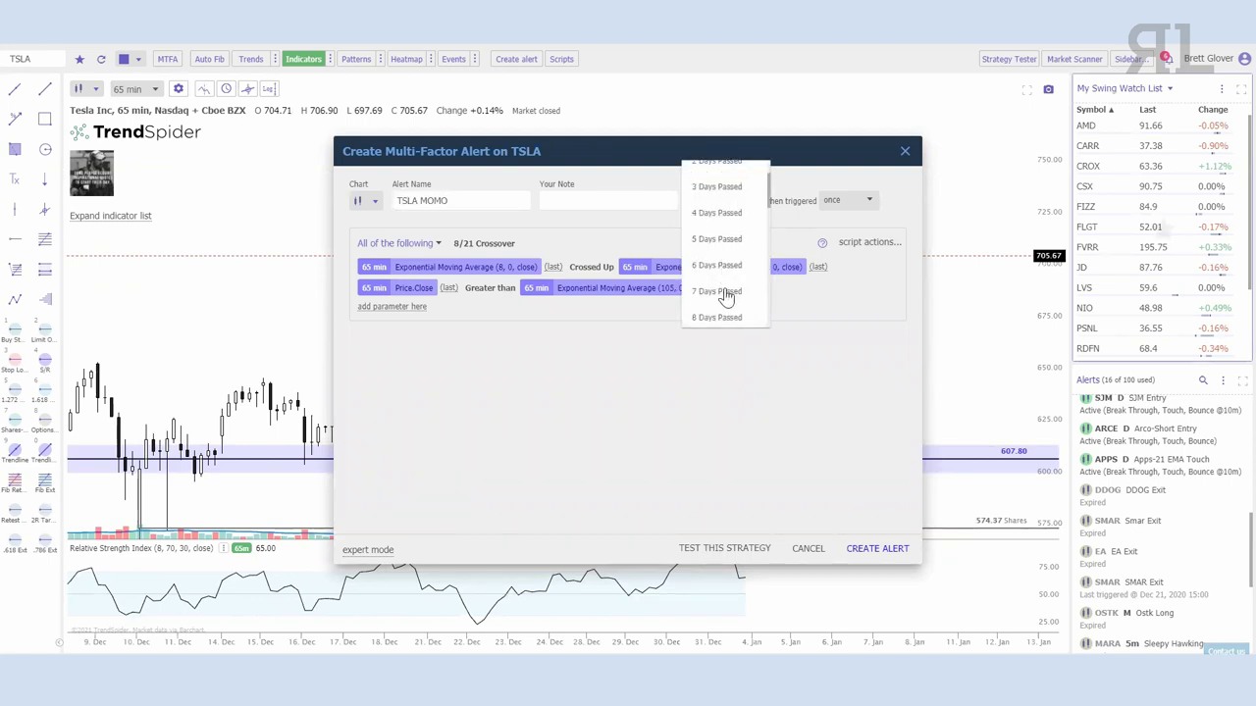
left_click(722, 292)
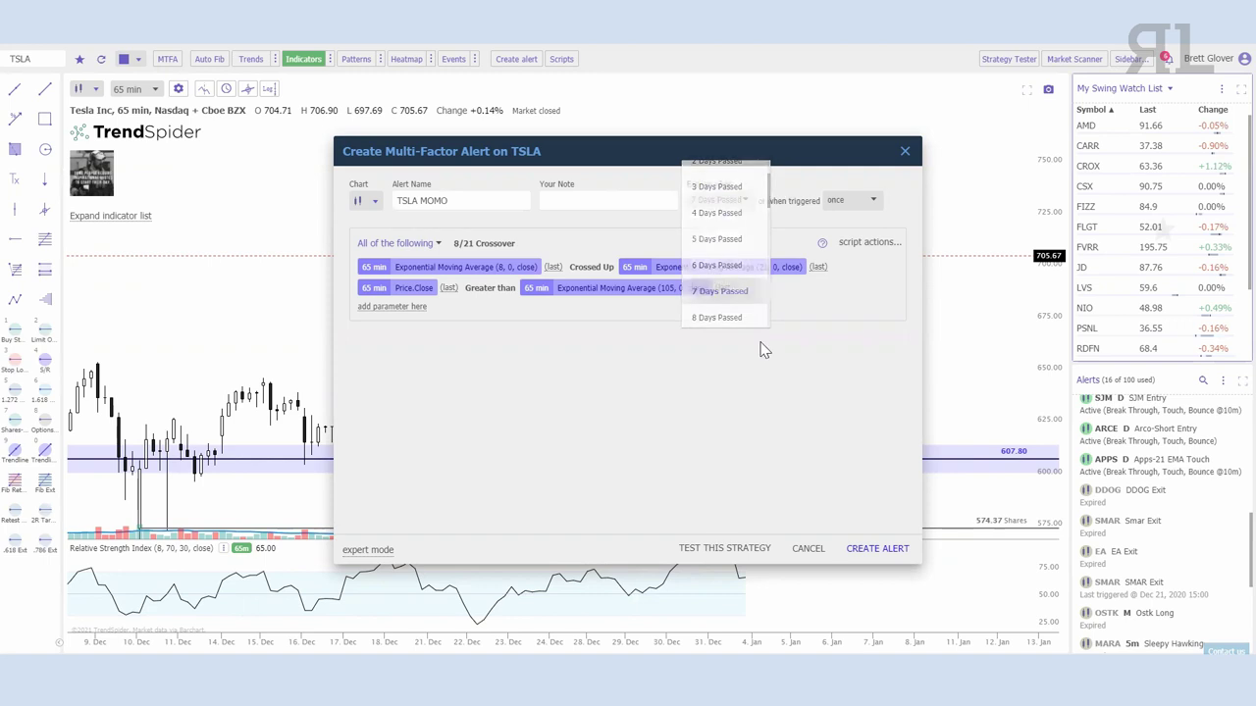
left_click(864, 557)
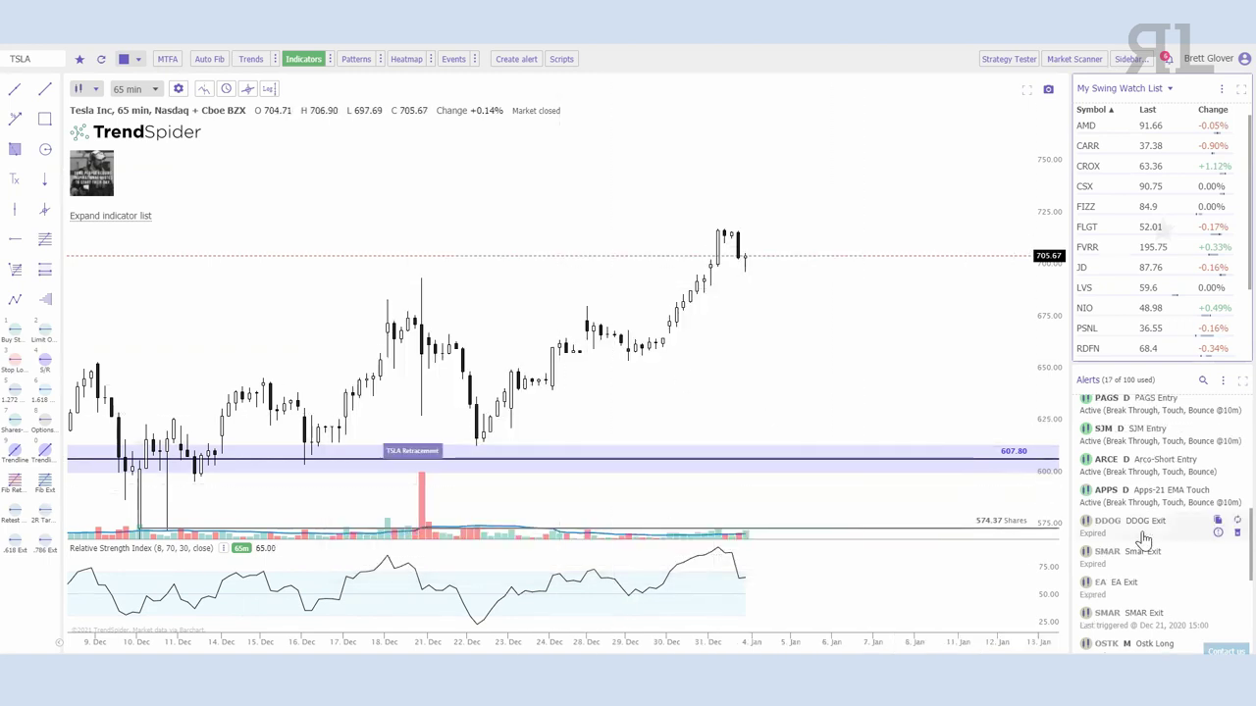
Expand then collapse the indicator list, and shift the chart to center the recent candles
scroll(1142, 539, "up", 5)
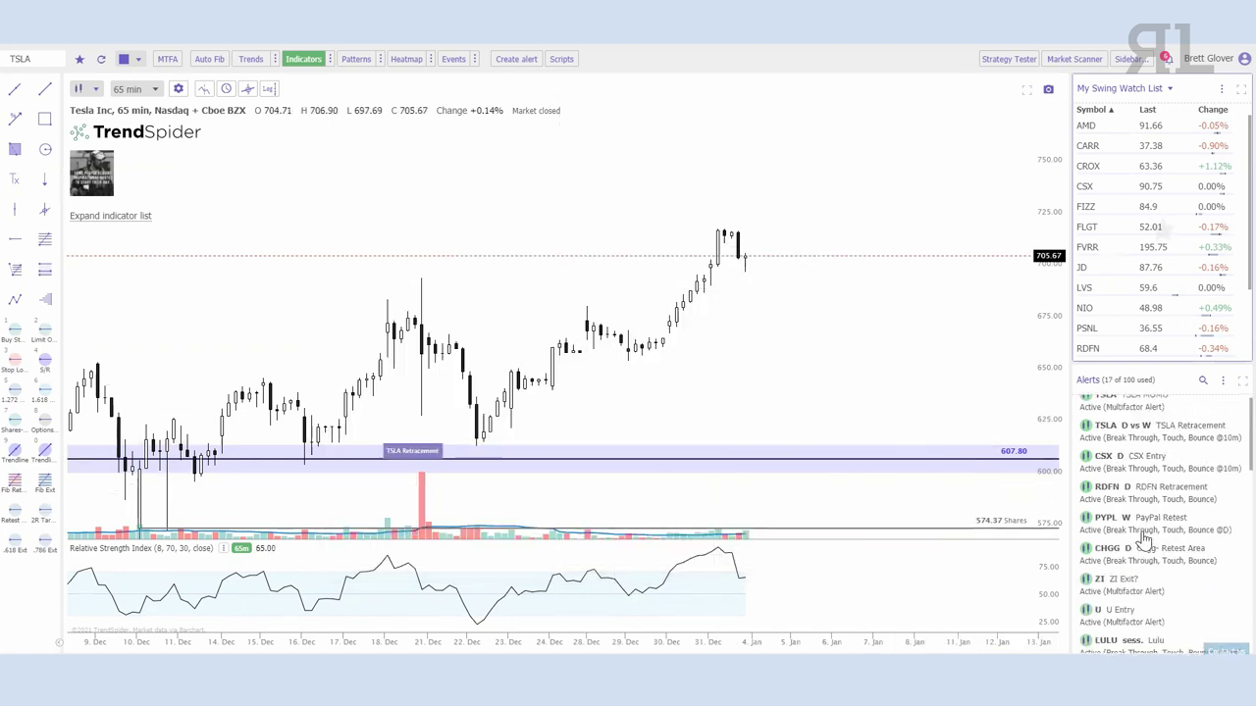
left_click(112, 219)
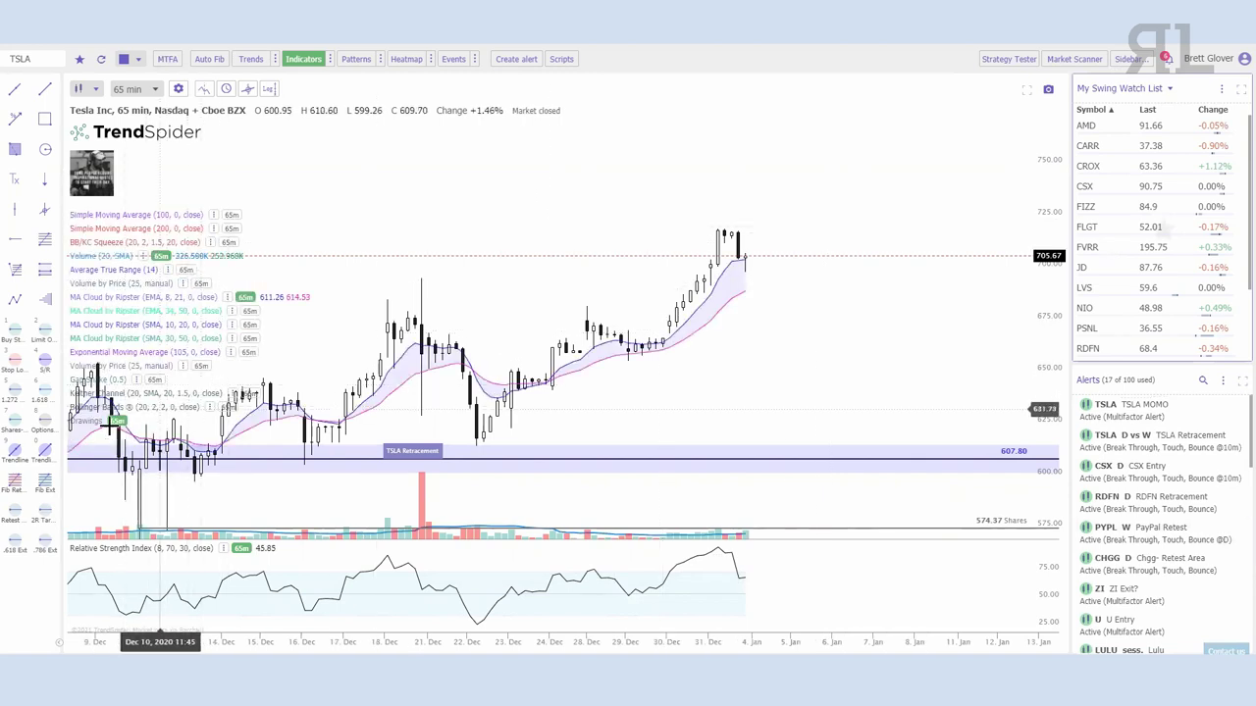
left_click(132, 436)
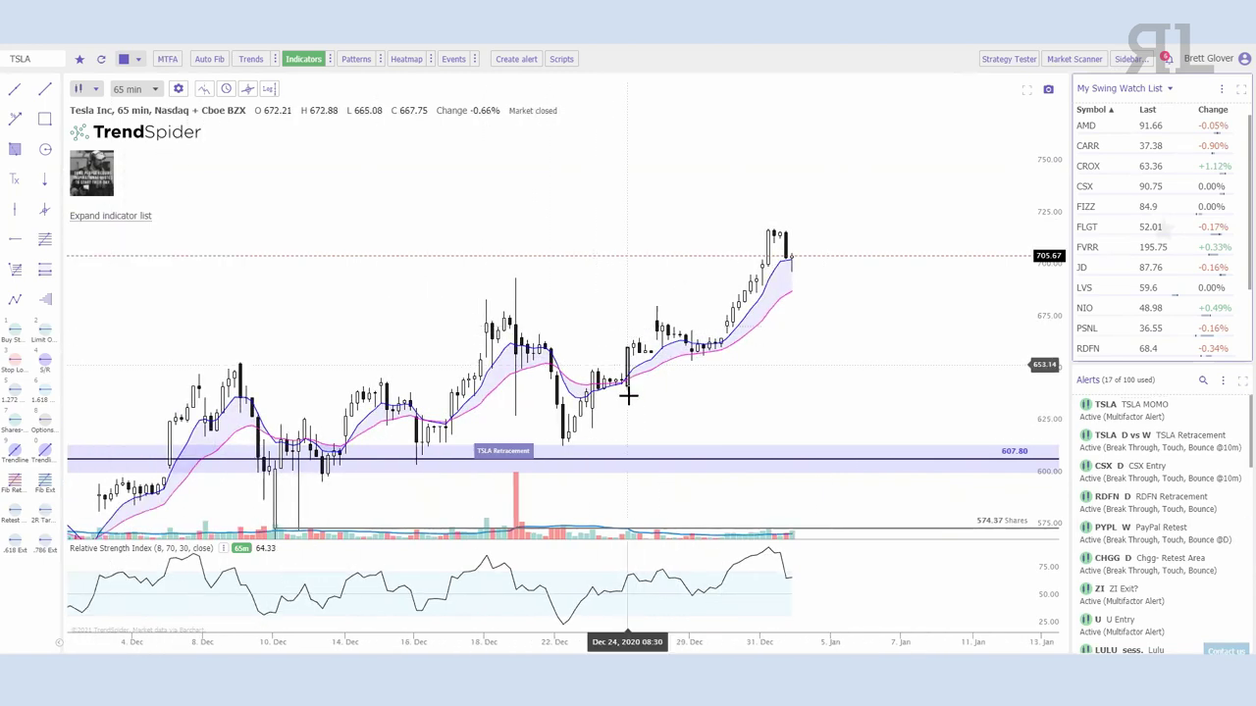
scroll(900, 334, "down", 3)
scroll(858, 320, "up", 3)
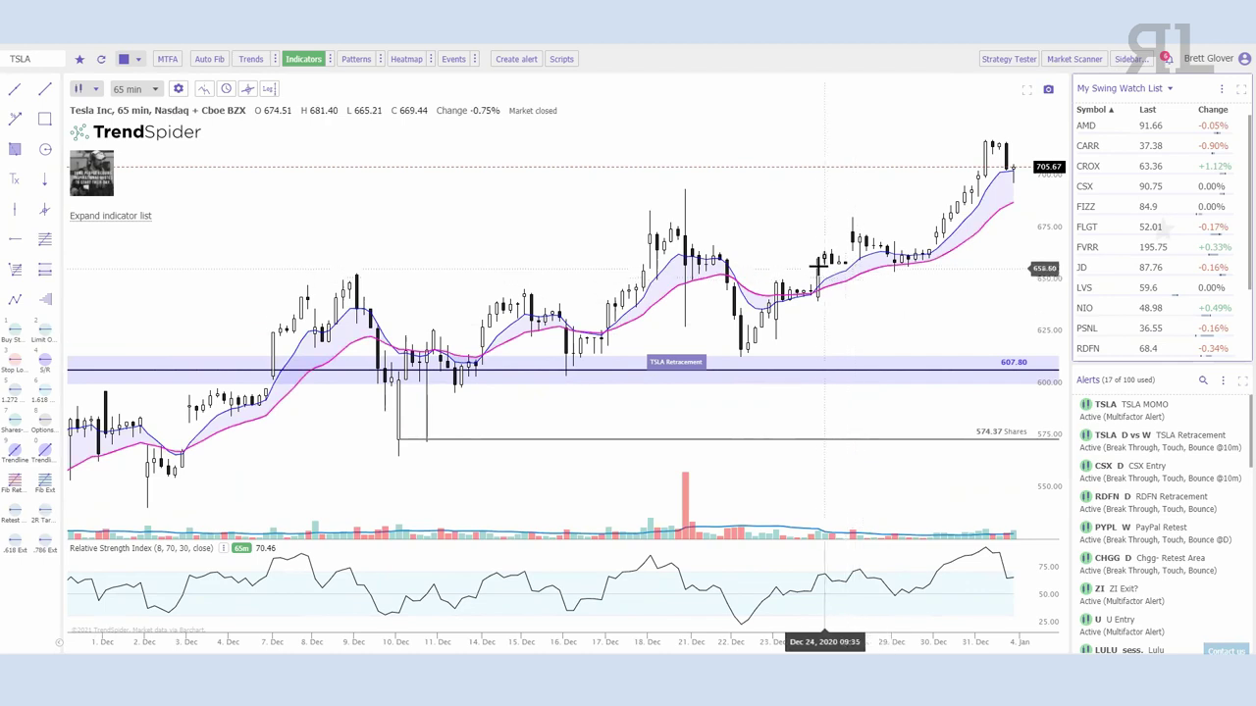
scroll(864, 307, "up", 2)
scroll(919, 354, "up", 3)
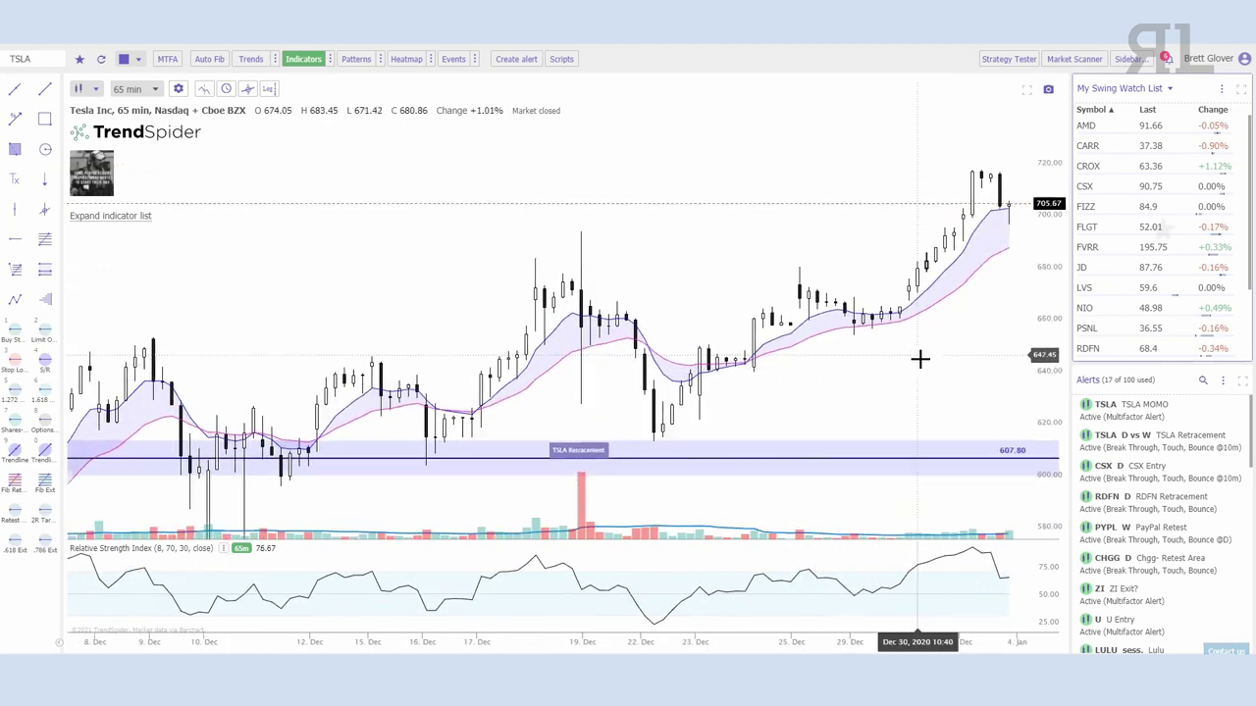
left_click_drag(888, 351, 819, 341)
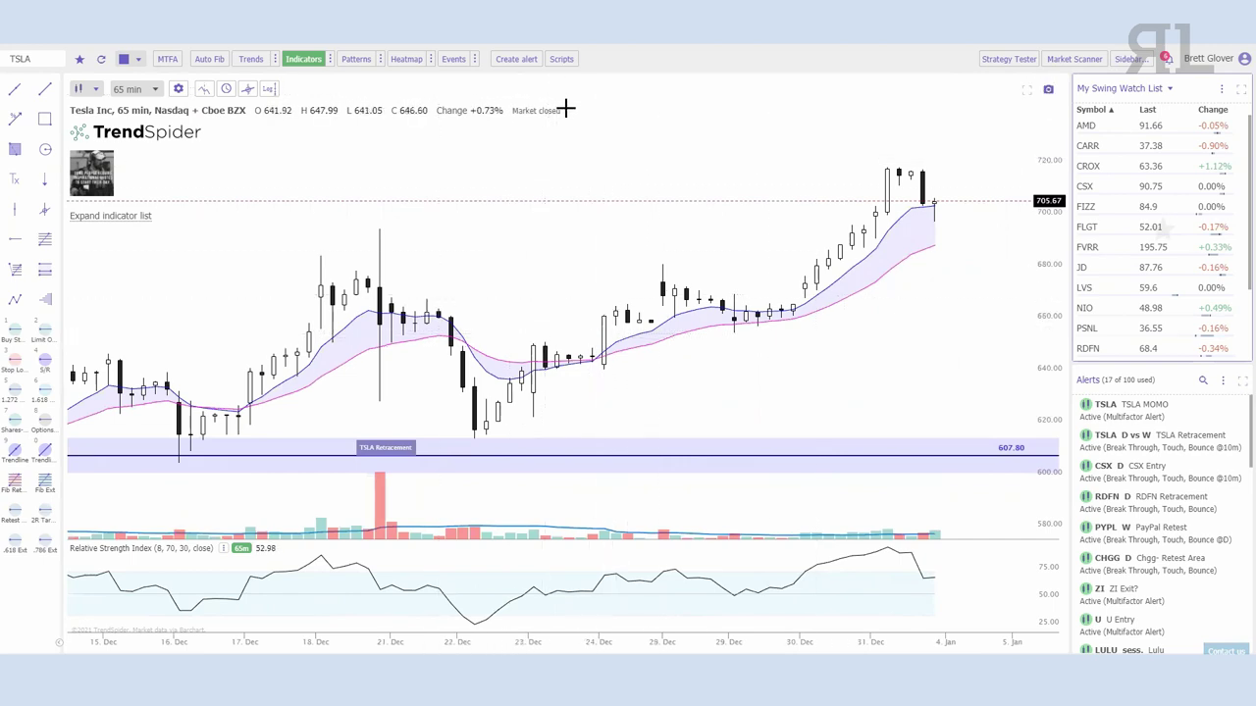
Create a multi-factor TSLA alert loaded from the 65 Minute Exit template (8/21 EMA crossdown)
left_click(525, 61)
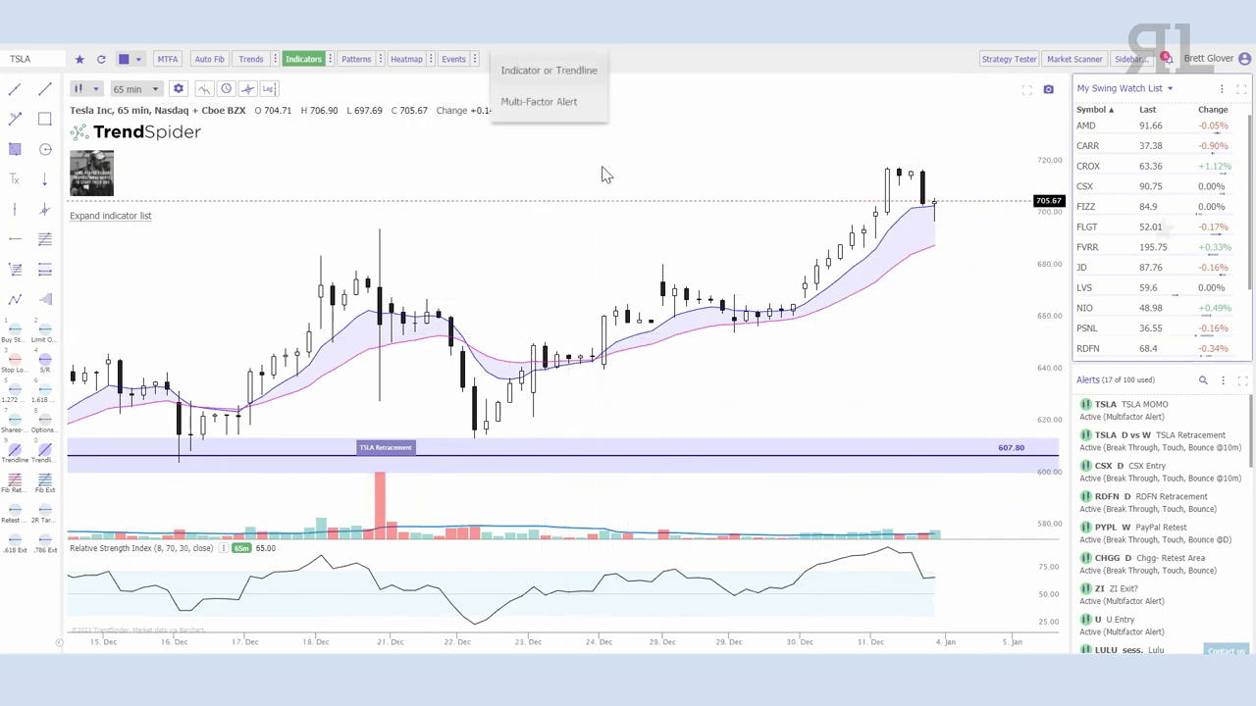
left_click(545, 102)
left_click(853, 242)
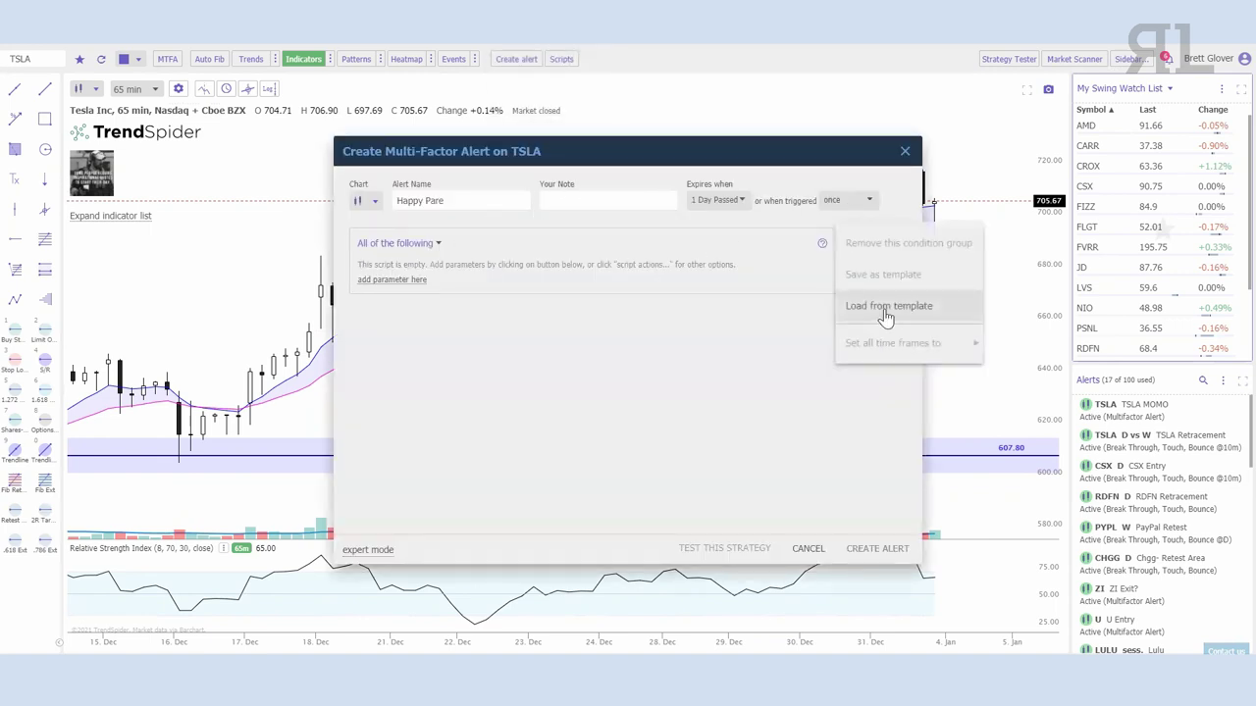
left_click(886, 310)
scroll(351, 412, "down", 5)
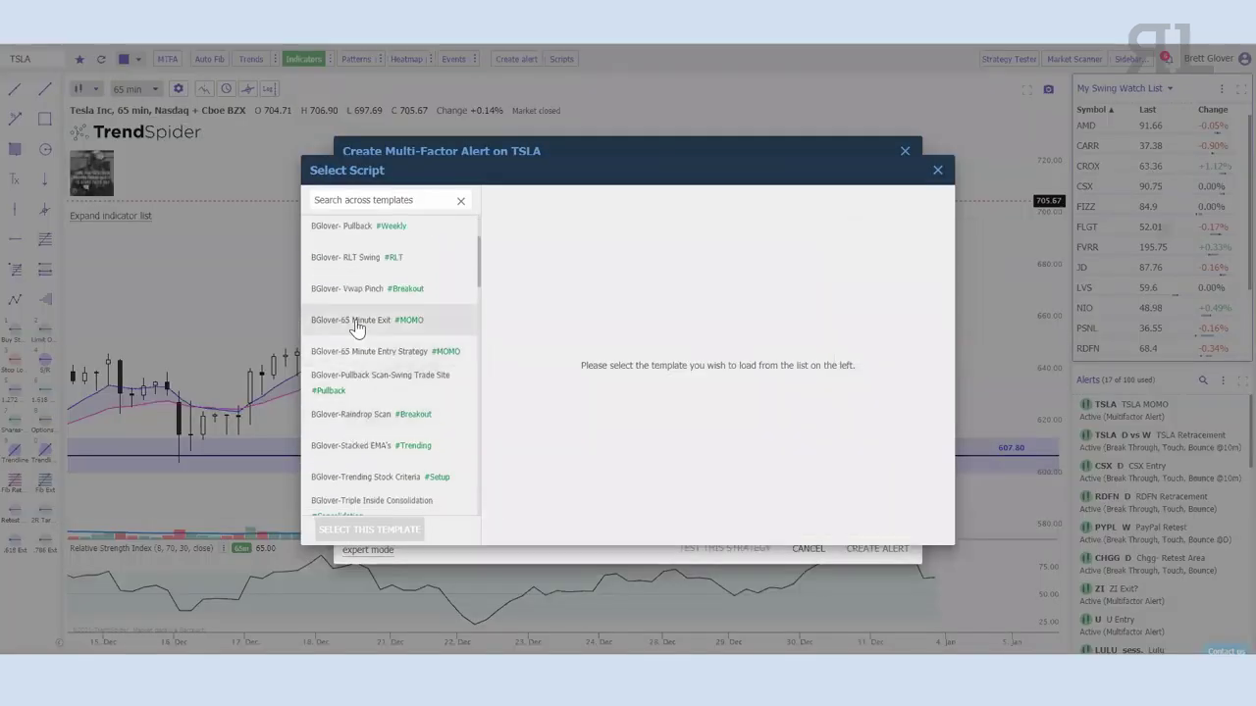
left_click(356, 324)
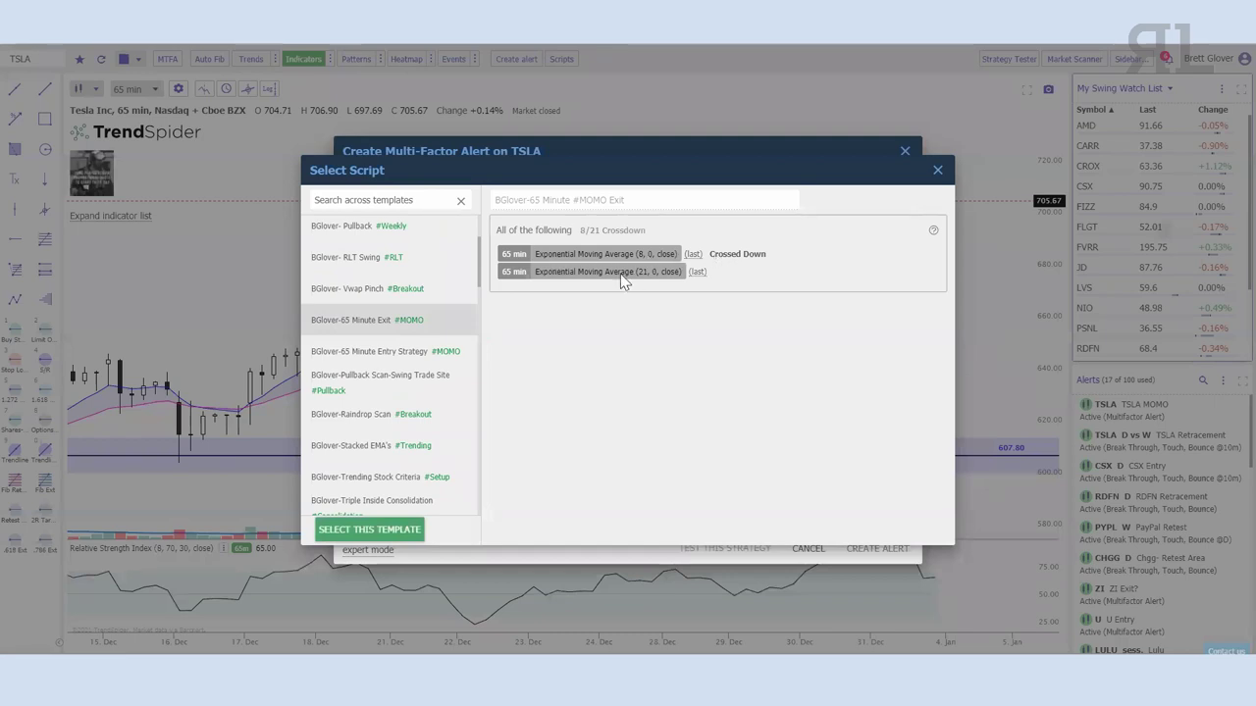
left_click(351, 531)
left_click(872, 550)
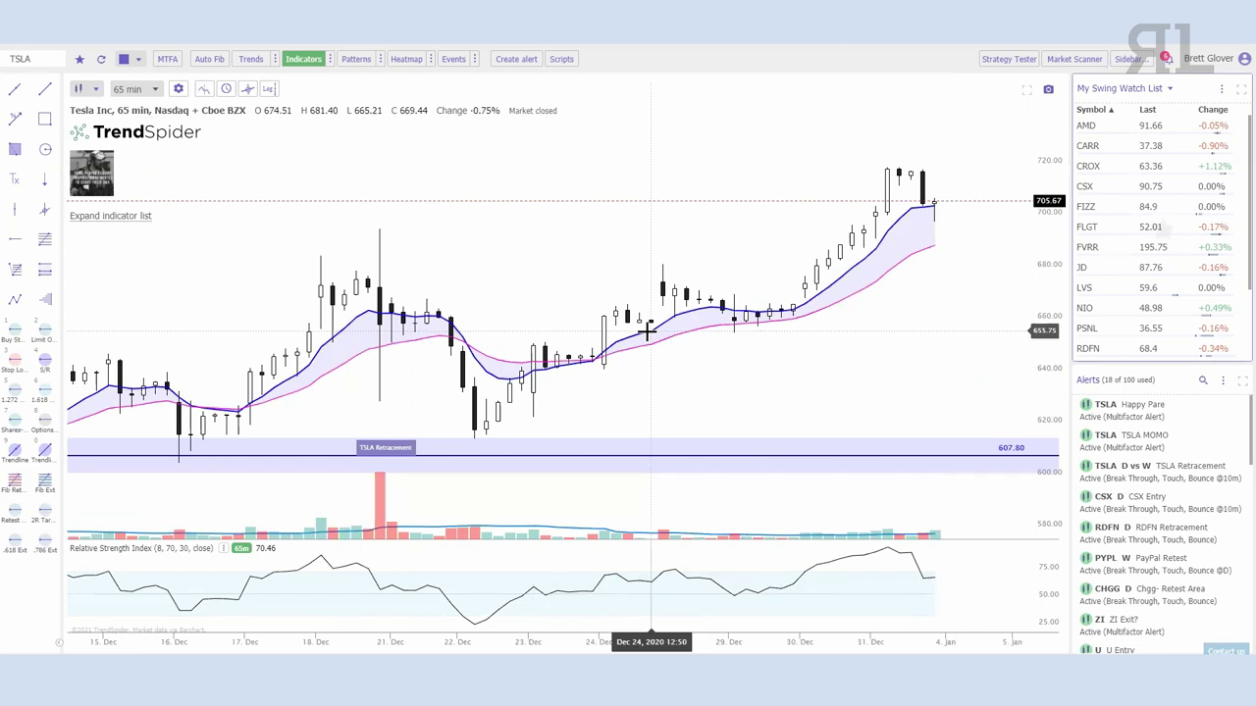
Return the TSLA chart to Daily candles and rescale the price axis to show the moving averages
scroll(948, 210, "down", 3)
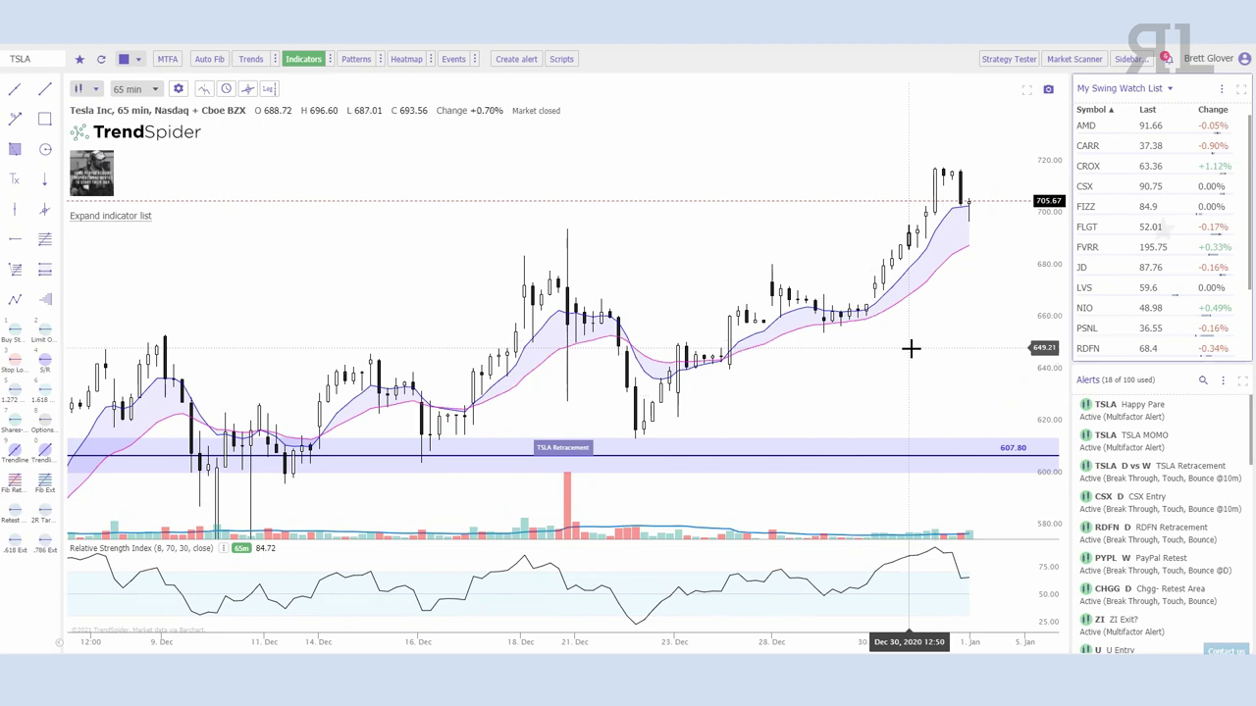
scroll(900, 333, "up", 2)
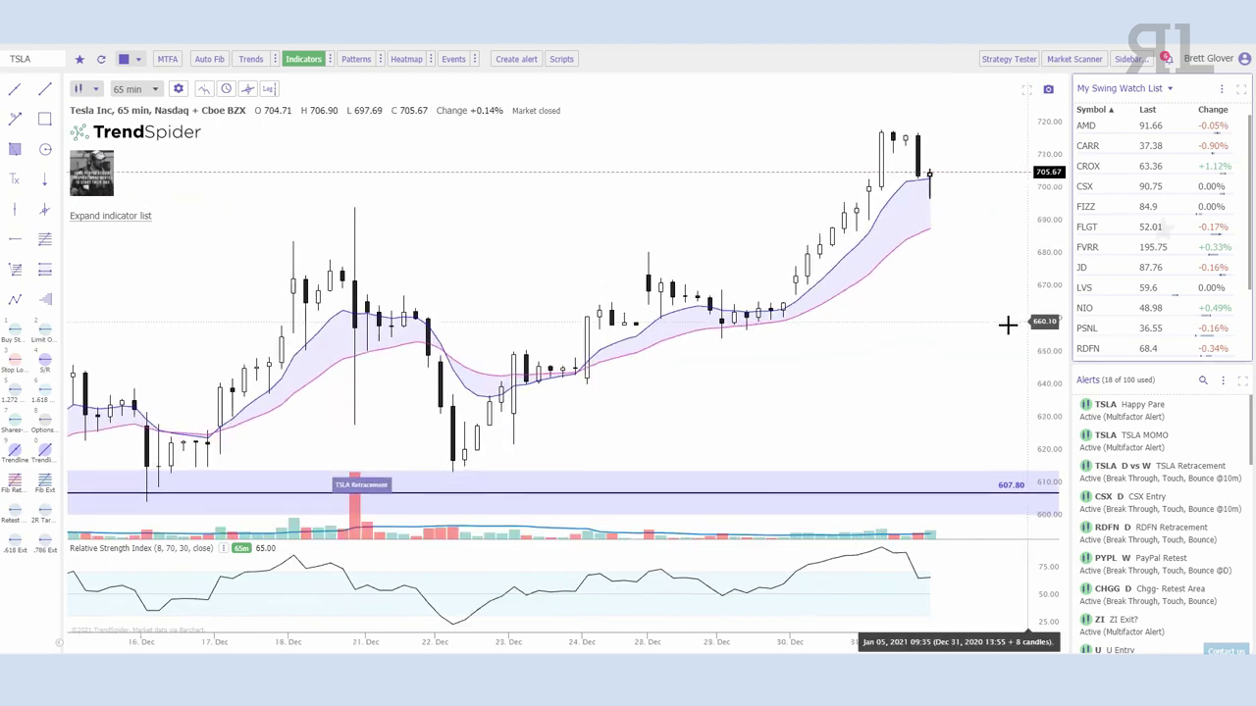
scroll(177, 252, "up", 2)
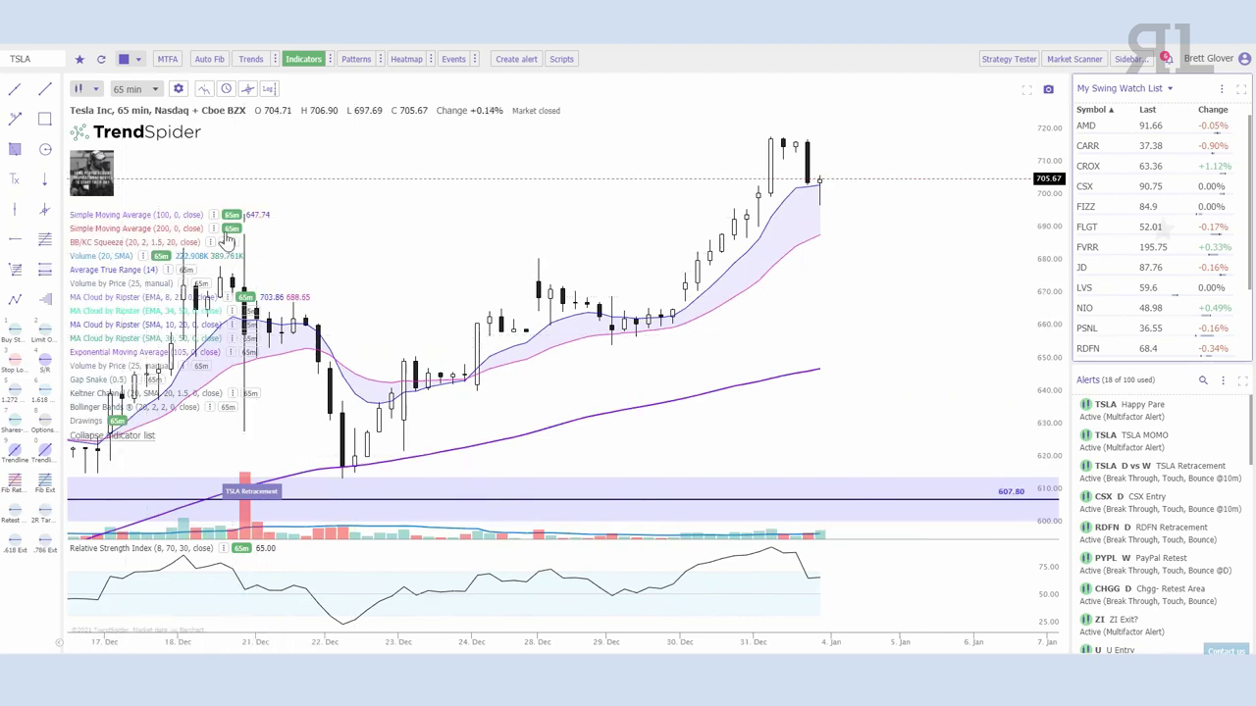
scroll(886, 261, "down", 2)
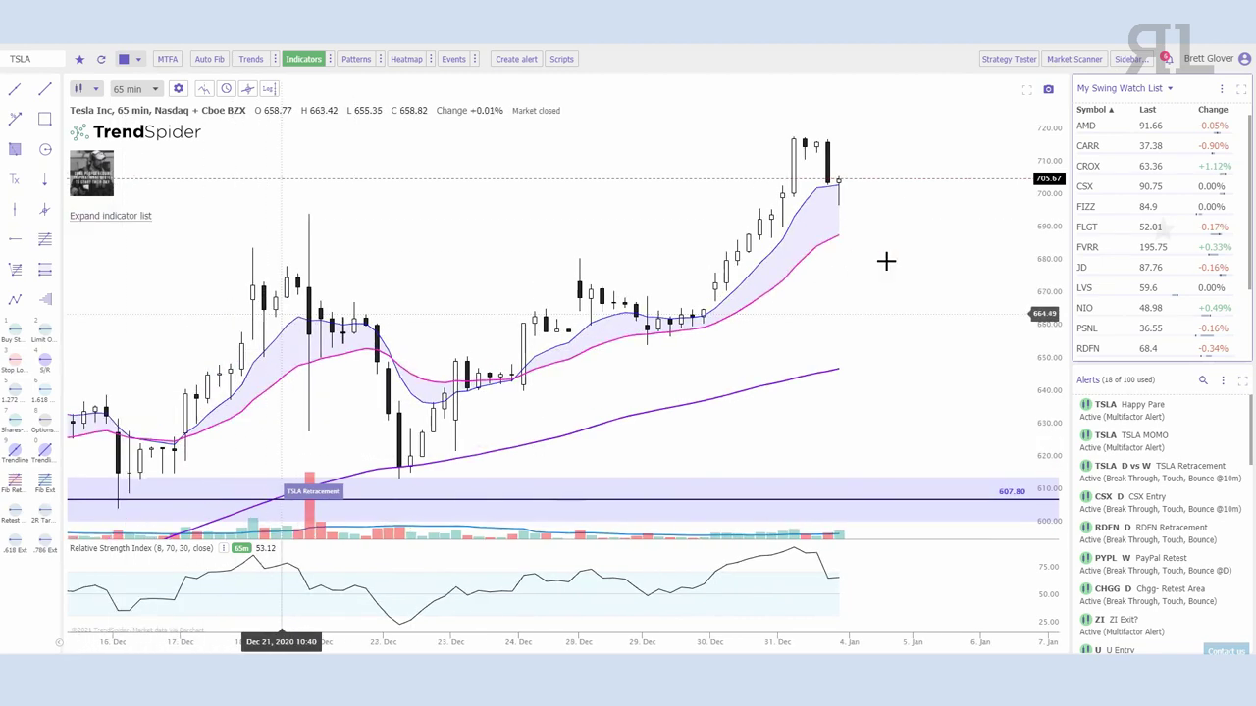
left_click_drag(1020, 241, 813, 297)
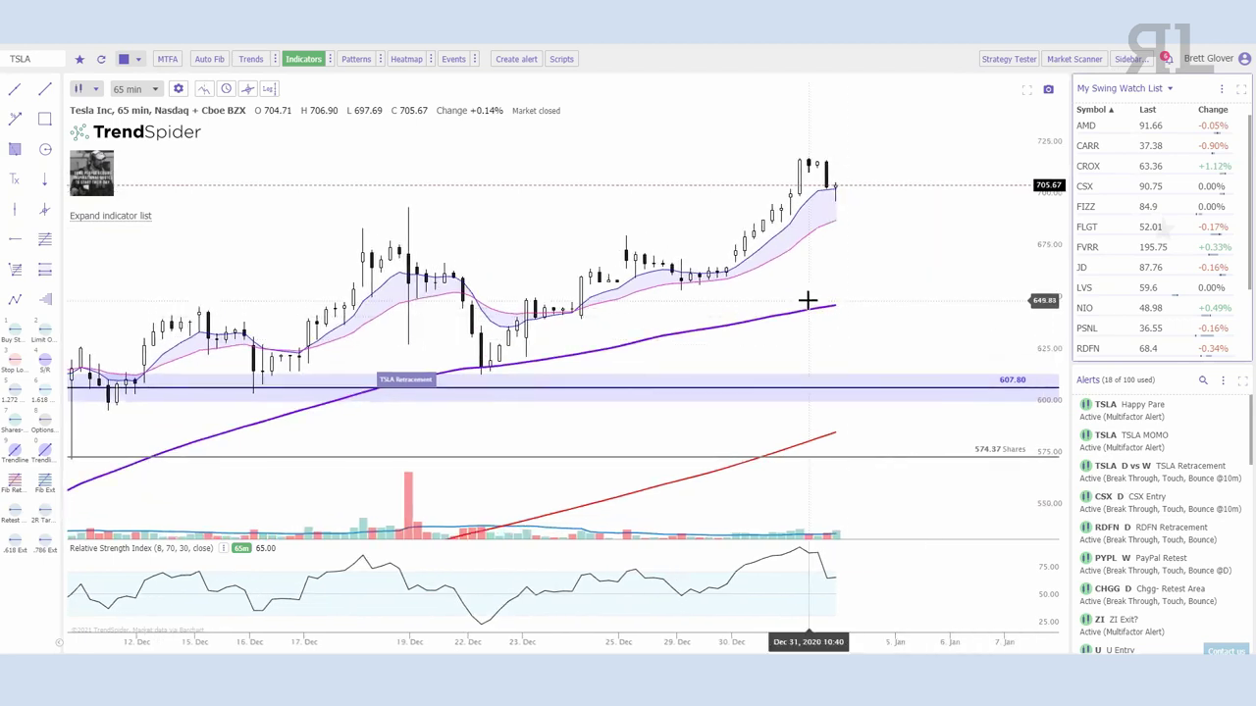
left_click(131, 90)
left_click(135, 162)
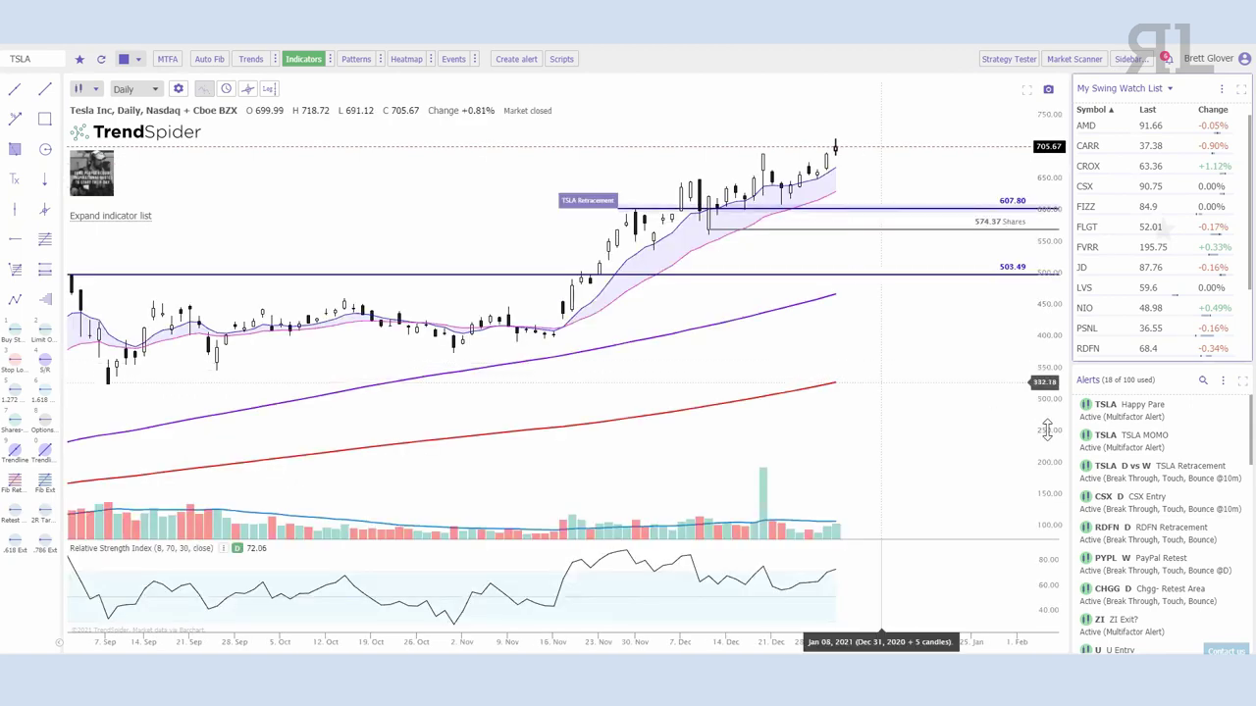
left_click_drag(1007, 406, 950, 477)
scroll(844, 457, "up", 3)
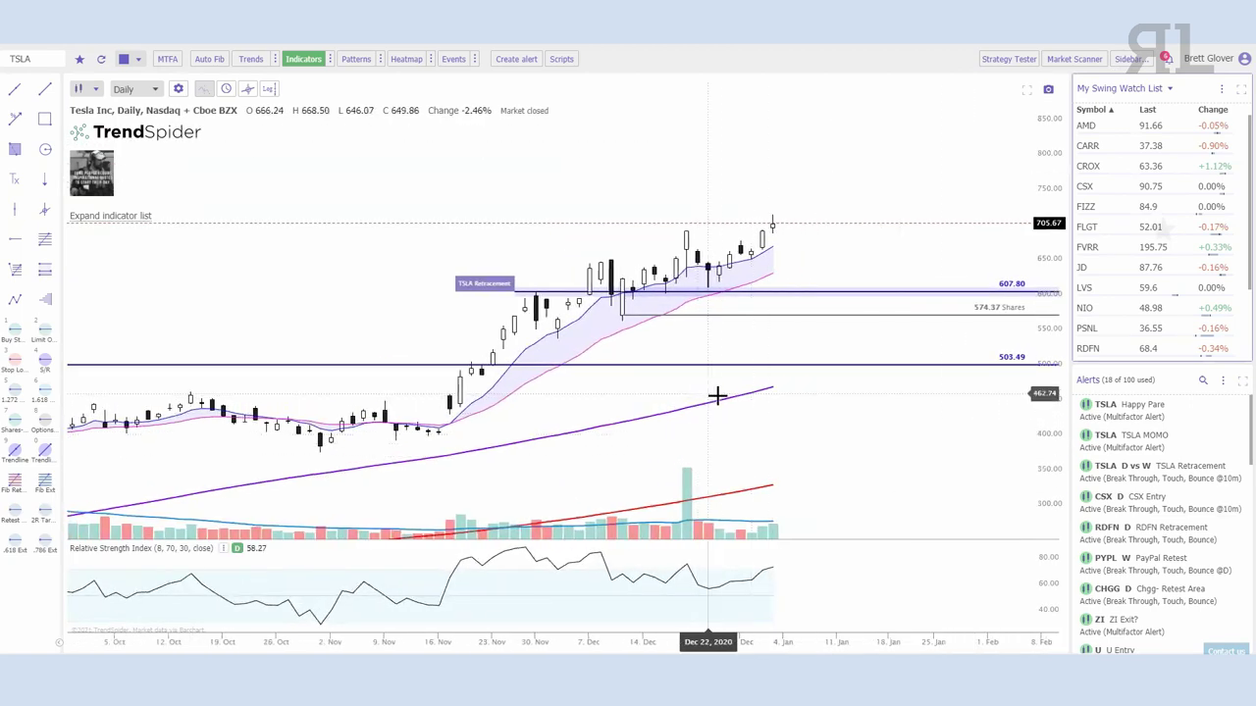
right_click(726, 400)
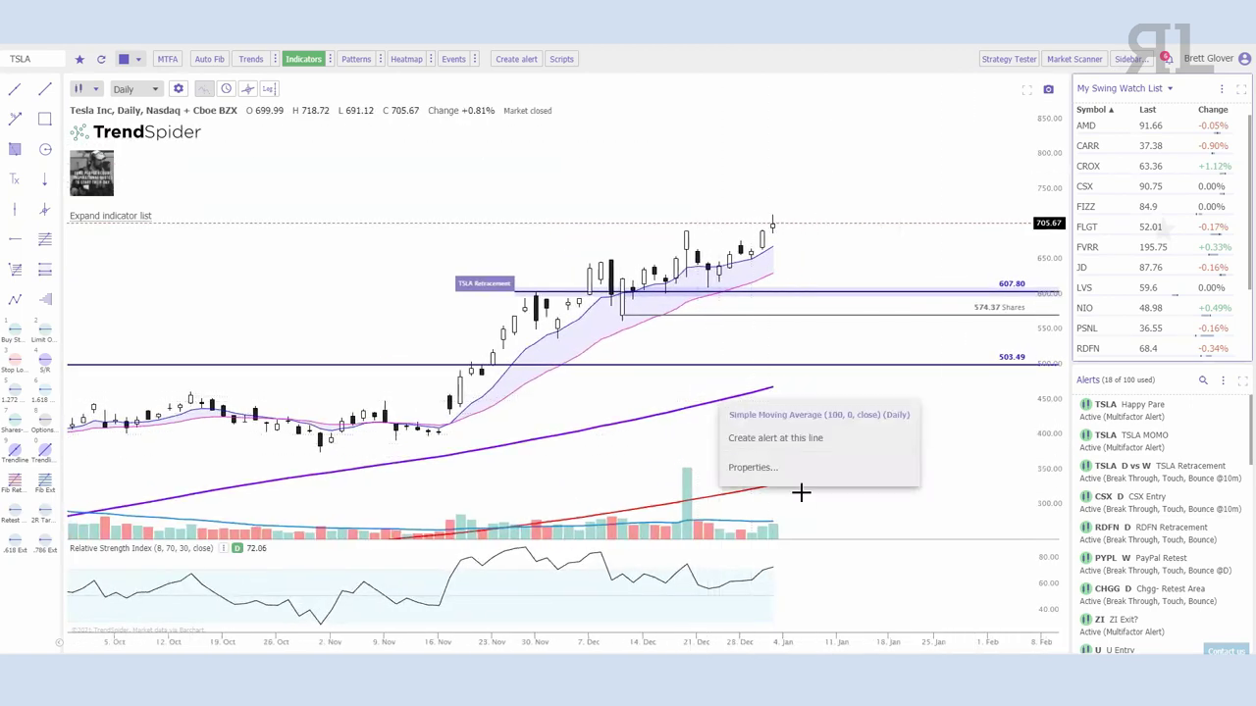
left_click(775, 437)
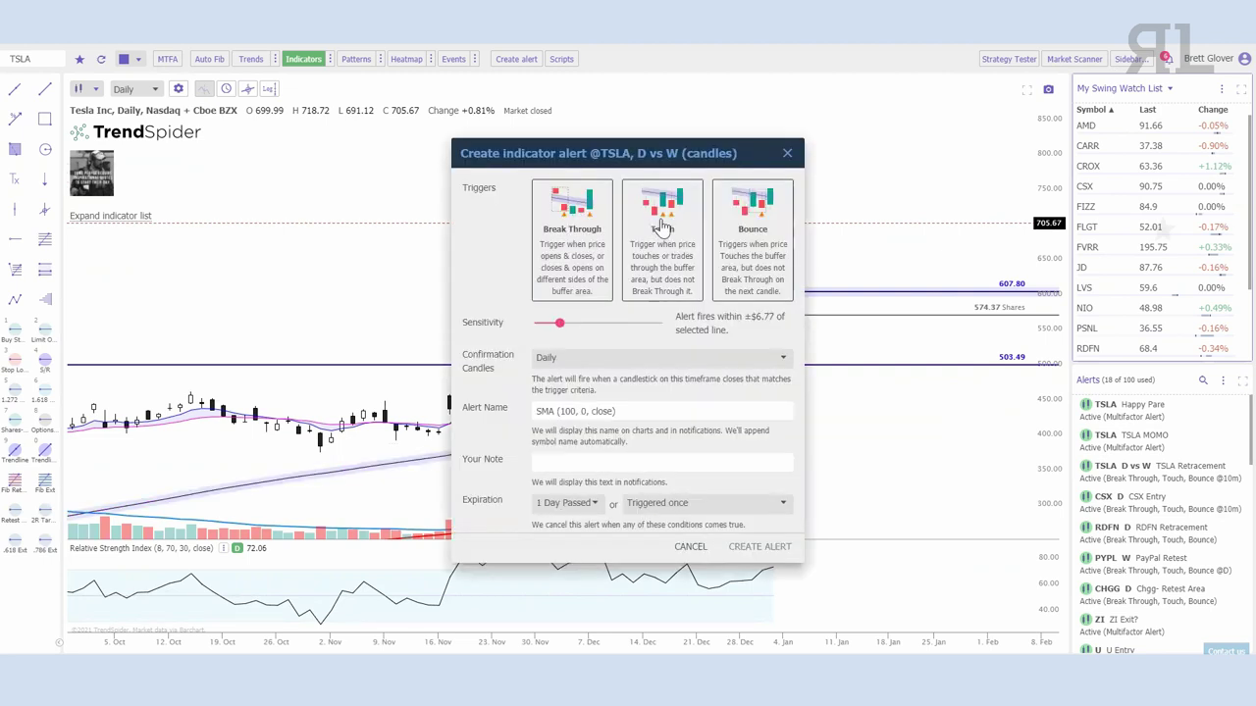
left_click(626, 324)
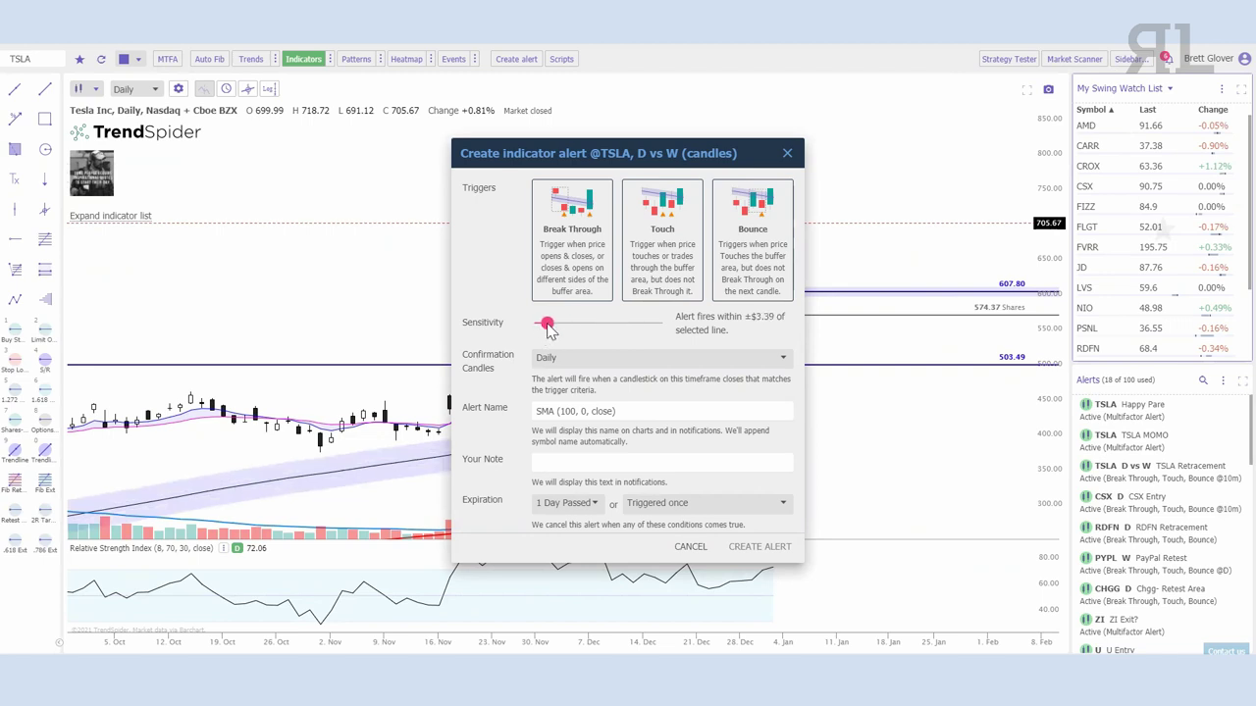
left_click_drag(550, 328, 543, 324)
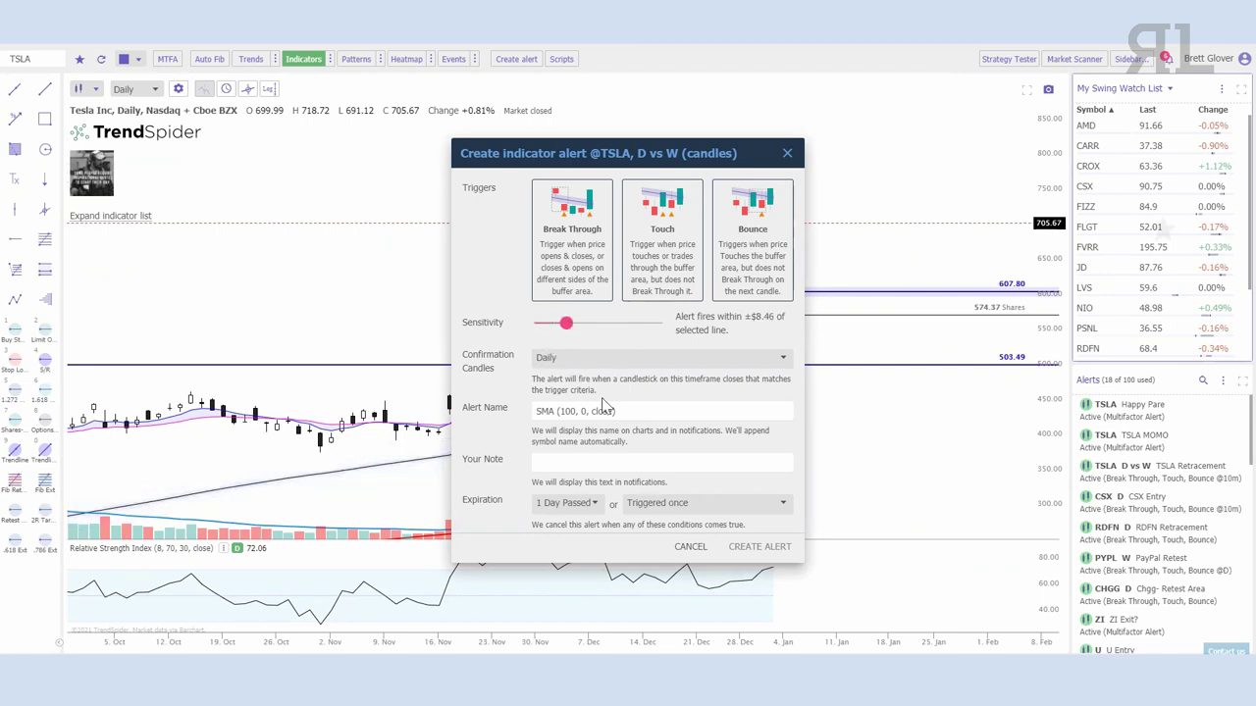
left_click(788, 154)
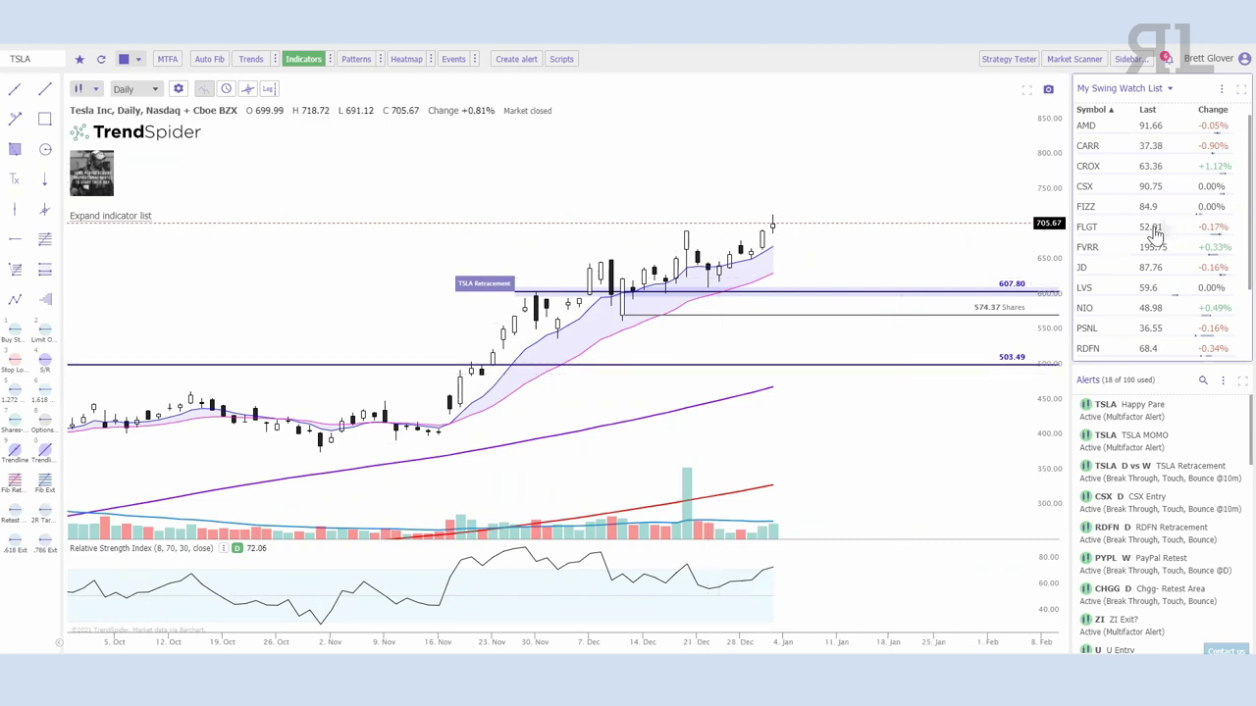
scroll(785, 283, "down", 2)
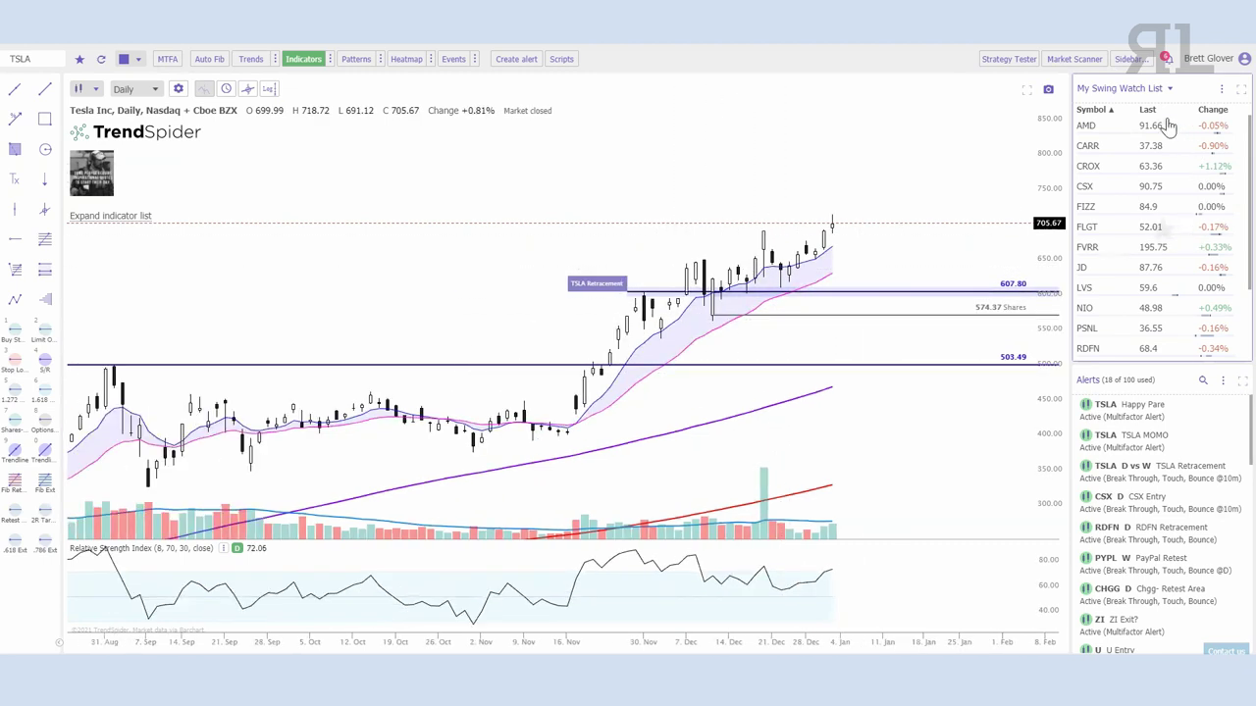
scroll(670, 343, "up", 2)
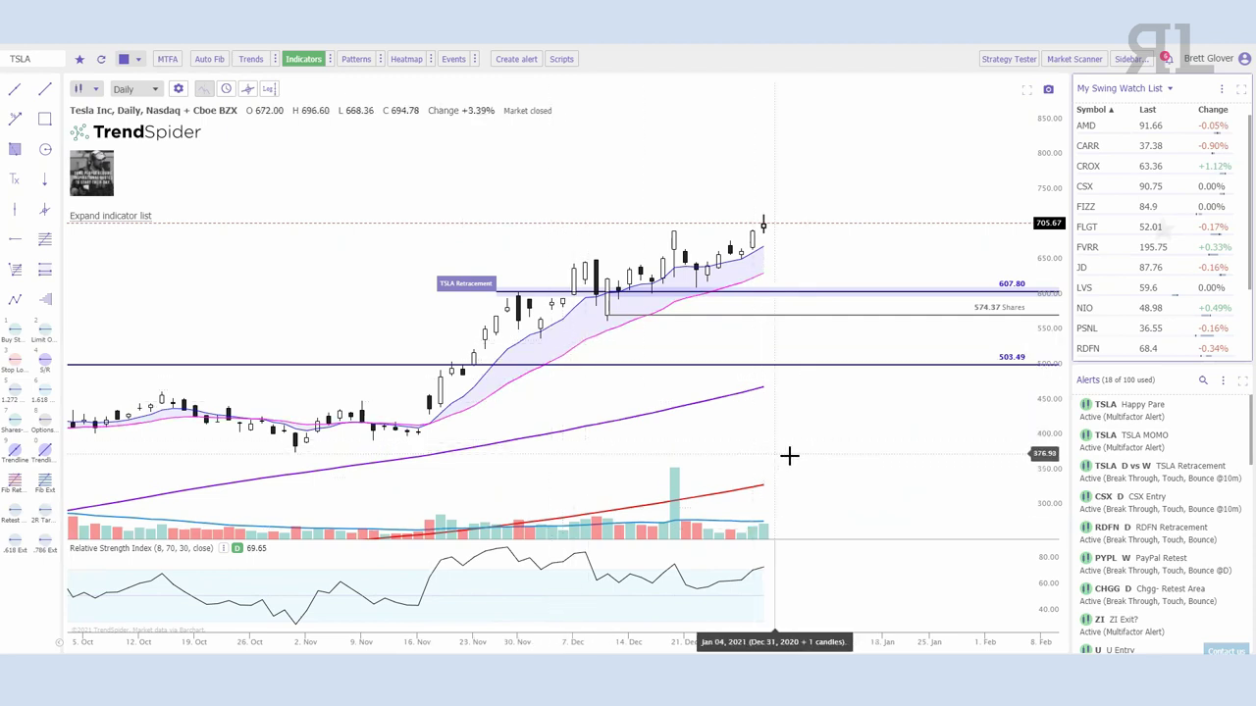
scroll(814, 447, "down", 2)
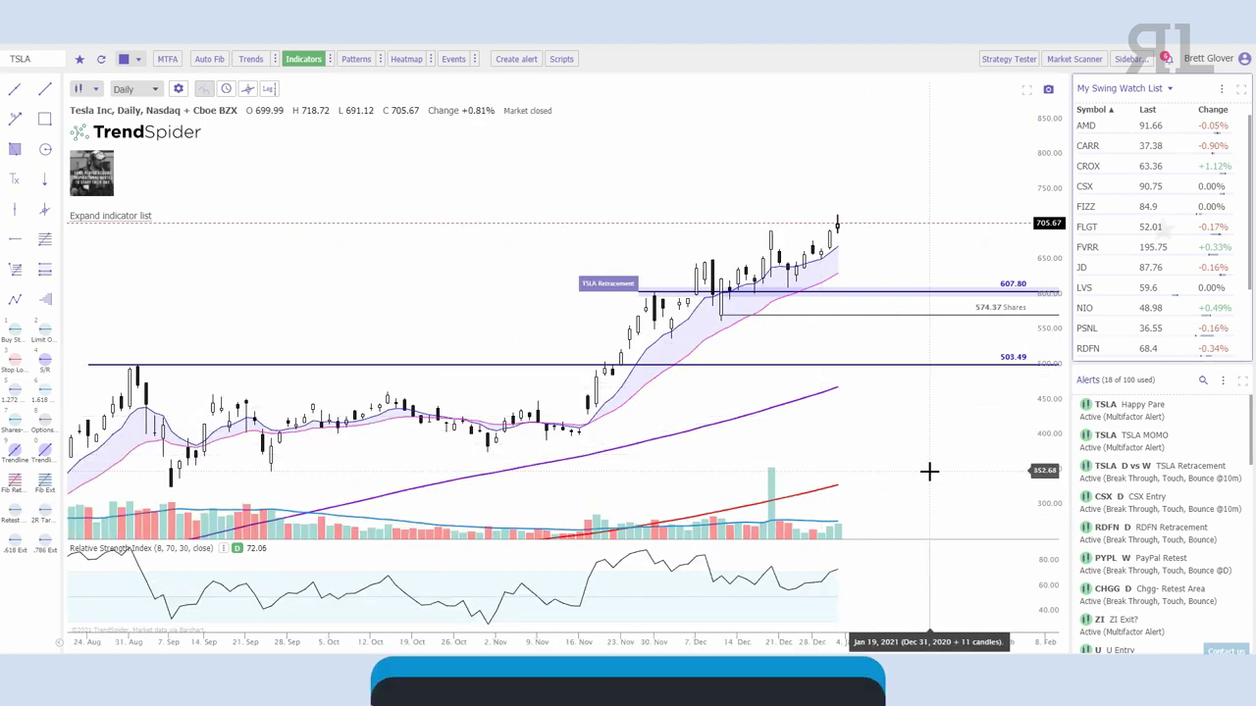